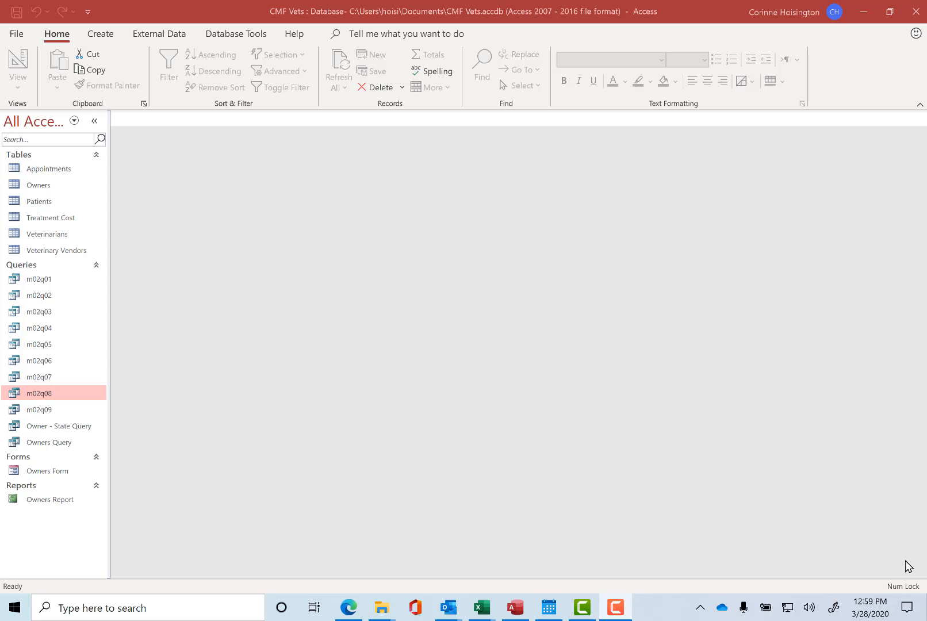
- Create a new query in Design view and add the Appointments and Treatment Cost tables, enlarging the Appointments field list to show every field
click(106, 32)
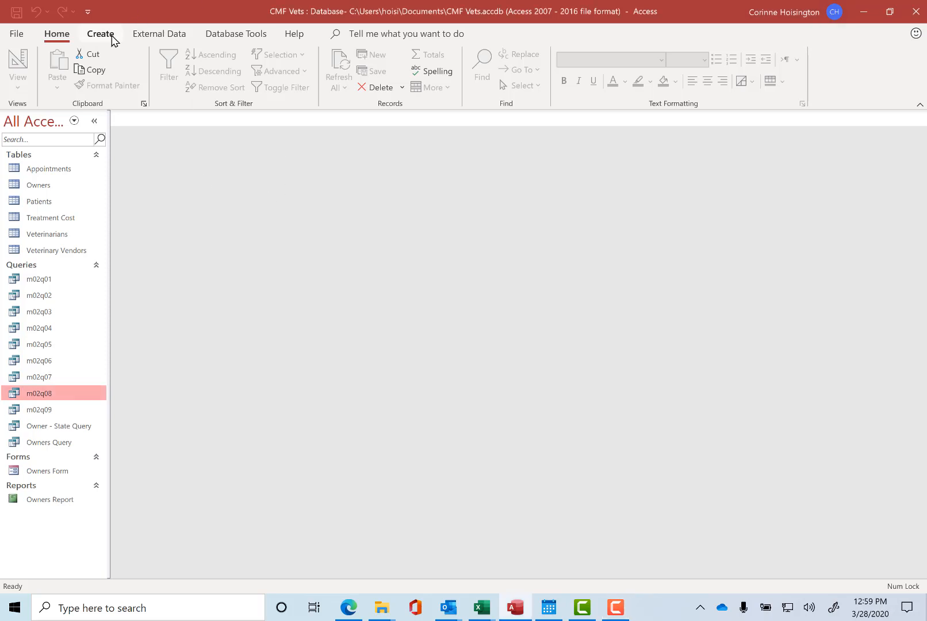
click(100, 34)
click(214, 74)
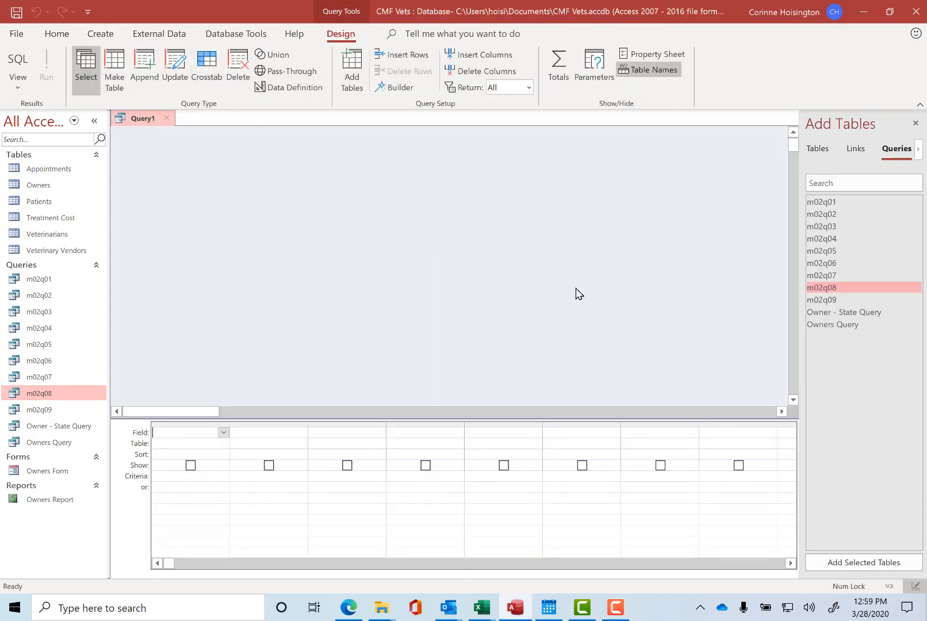
click(822, 152)
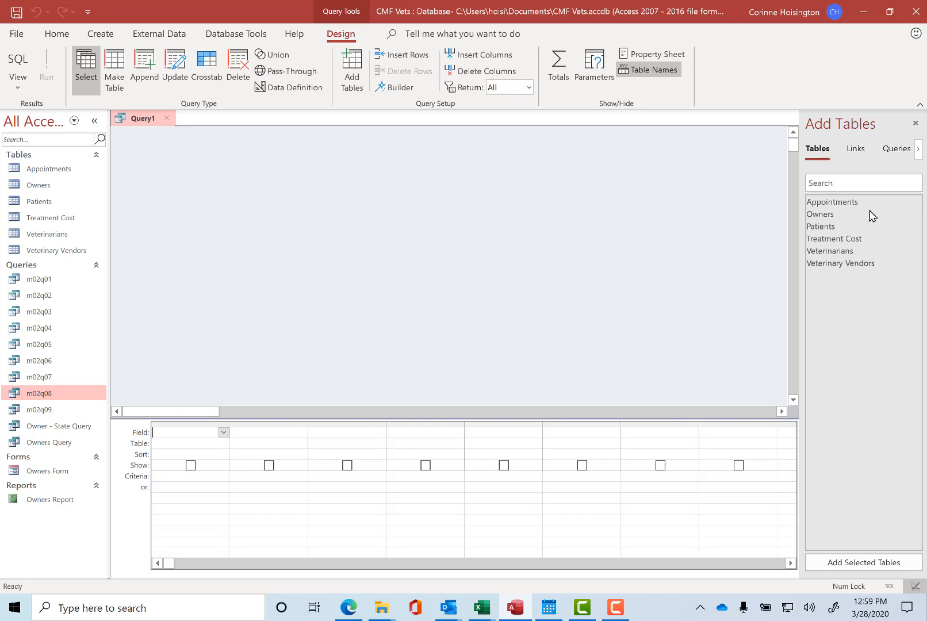
double_click(836, 201)
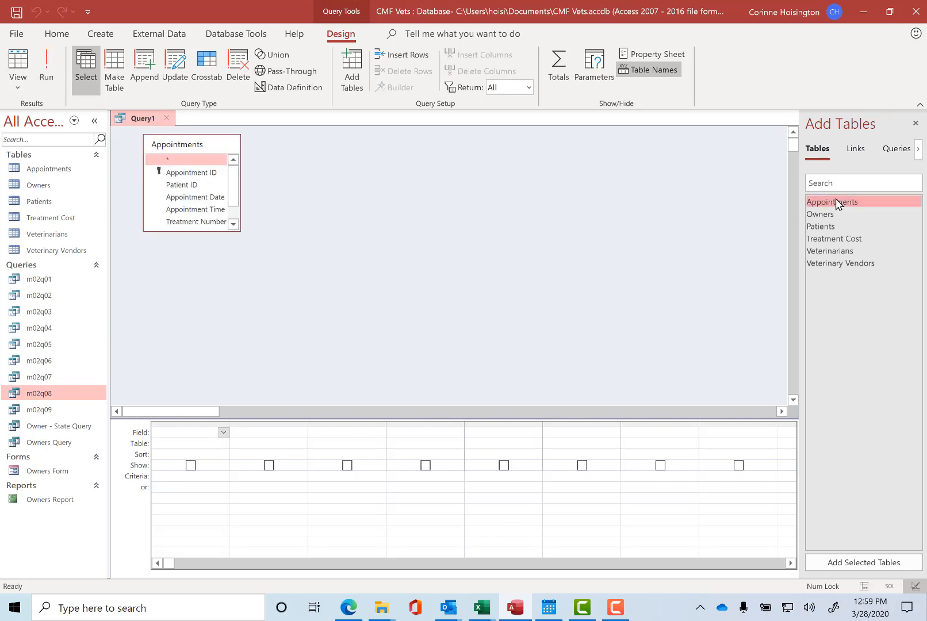
drag(200, 230, 186, 271)
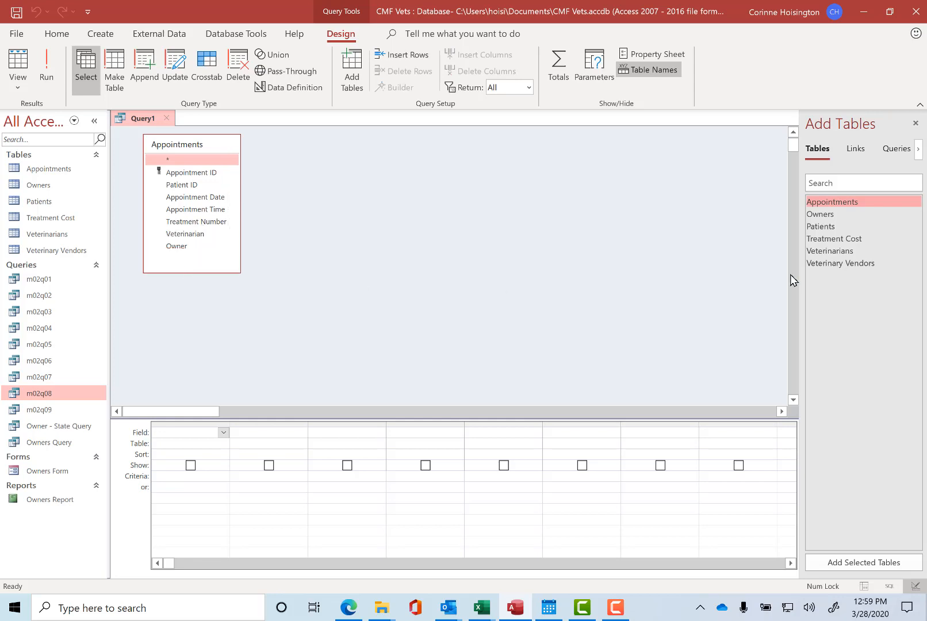
double_click(848, 239)
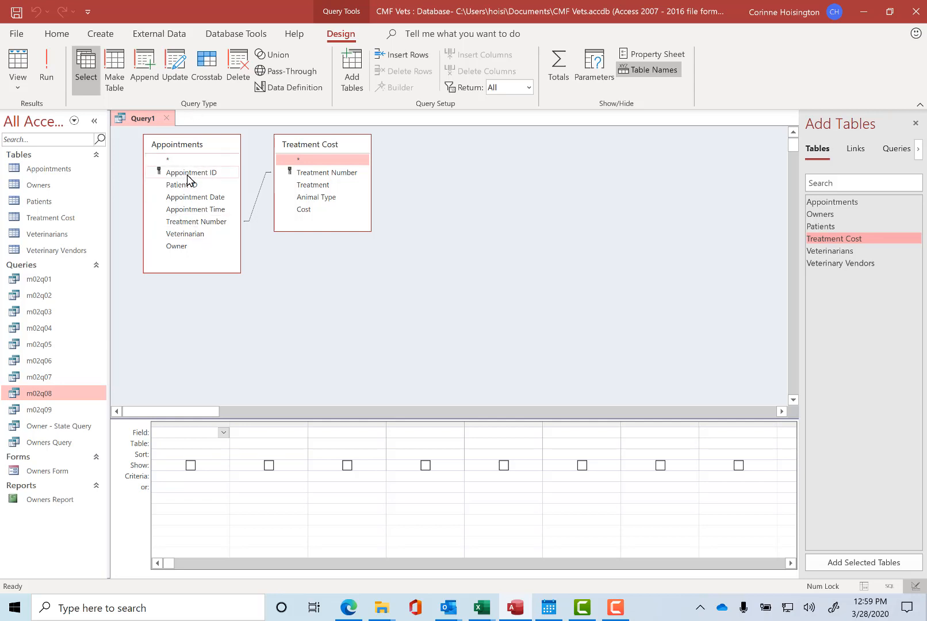
- Add Appointment Date from Appointments and Treatment, Animal Type and Cost from Treatment Cost to the query's design grid
double_click(186, 197)
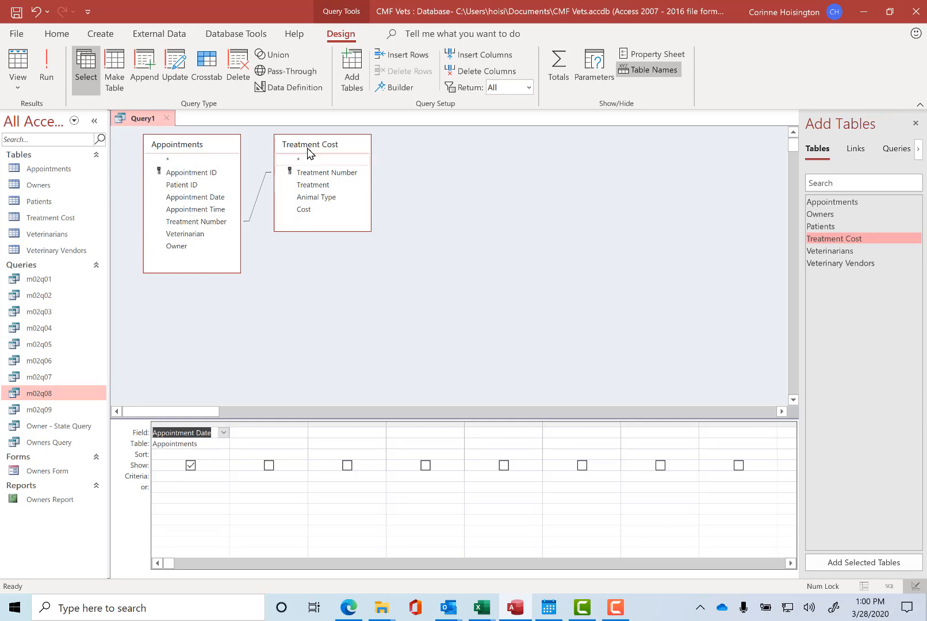
double_click(311, 185)
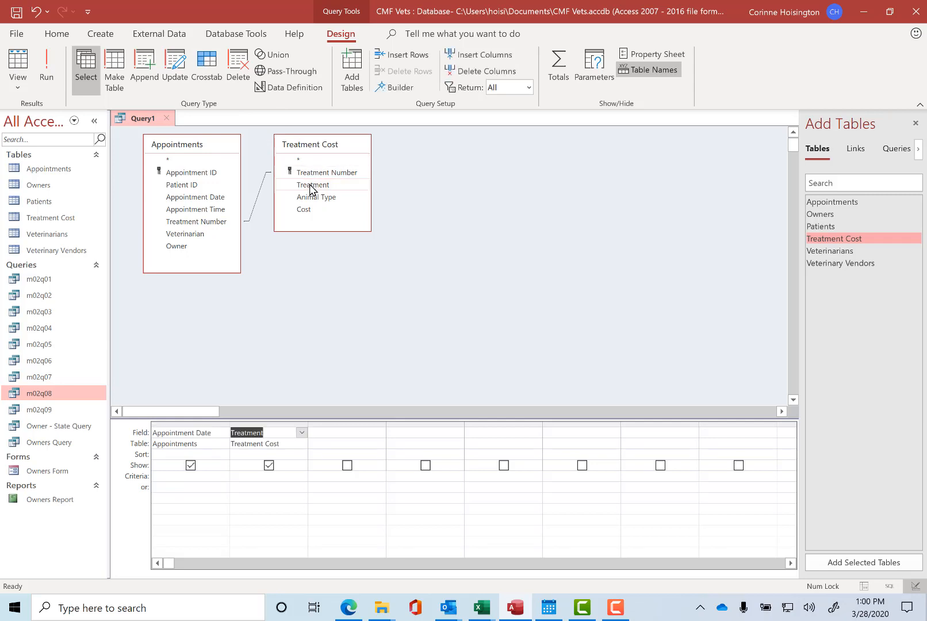
double_click(310, 197)
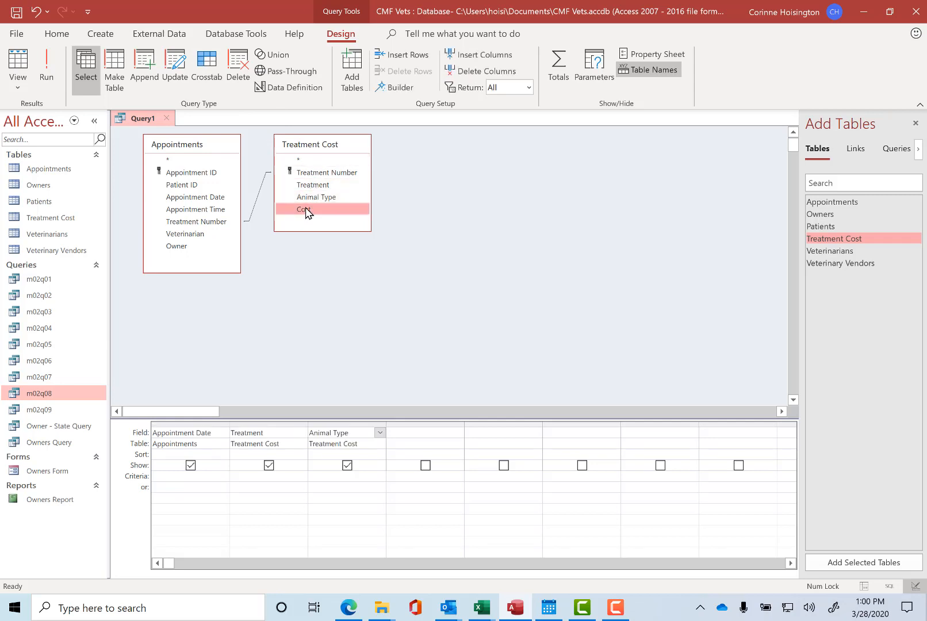
double_click(304, 209)
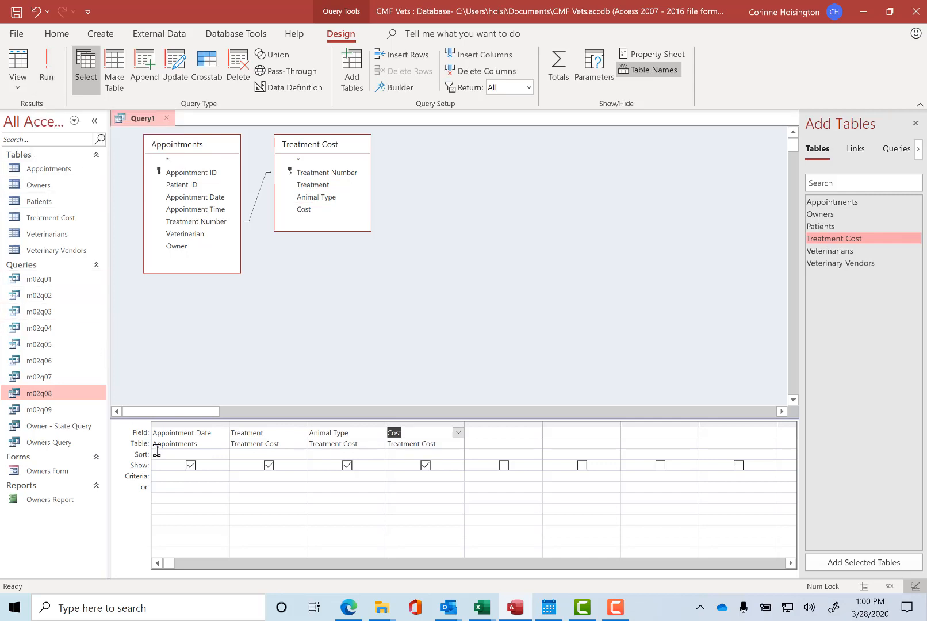
- Sort the query in ascending order by Appointment Date and by Treatment
click(204, 458)
click(223, 454)
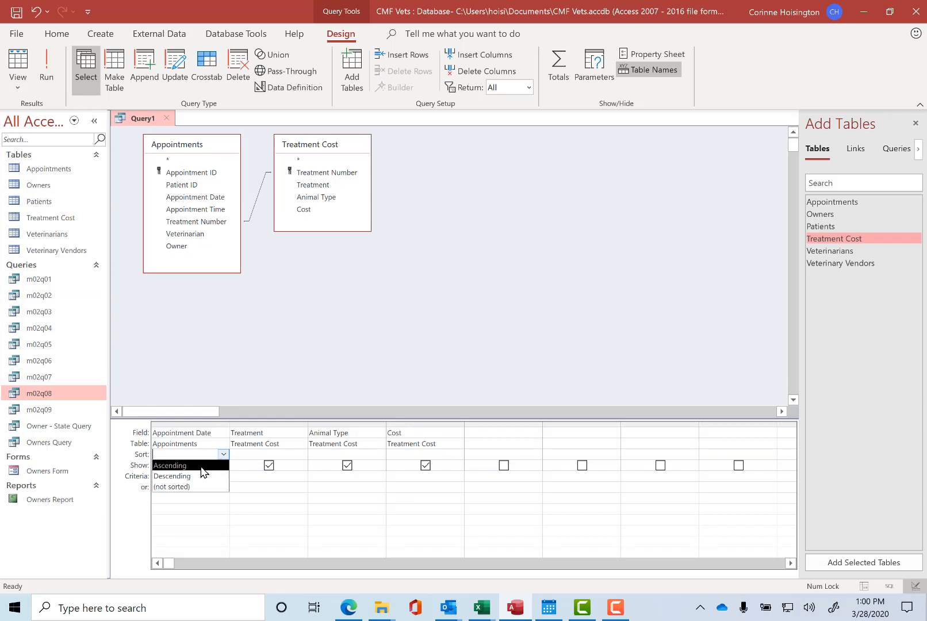
click(207, 466)
click(250, 456)
click(301, 454)
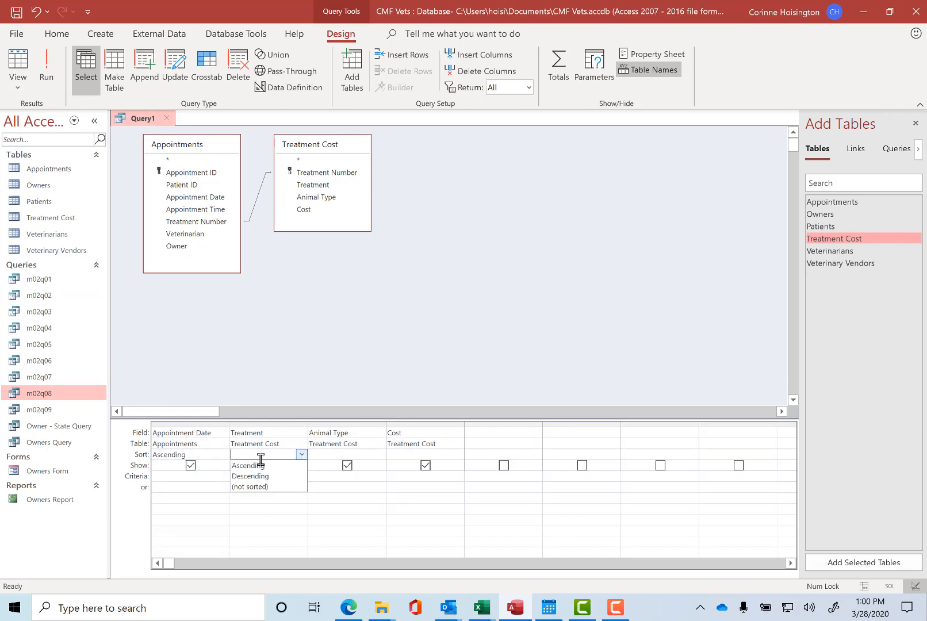
click(248, 465)
- Run the query and examine the treatment, animal type and cost of the first record
click(54, 72)
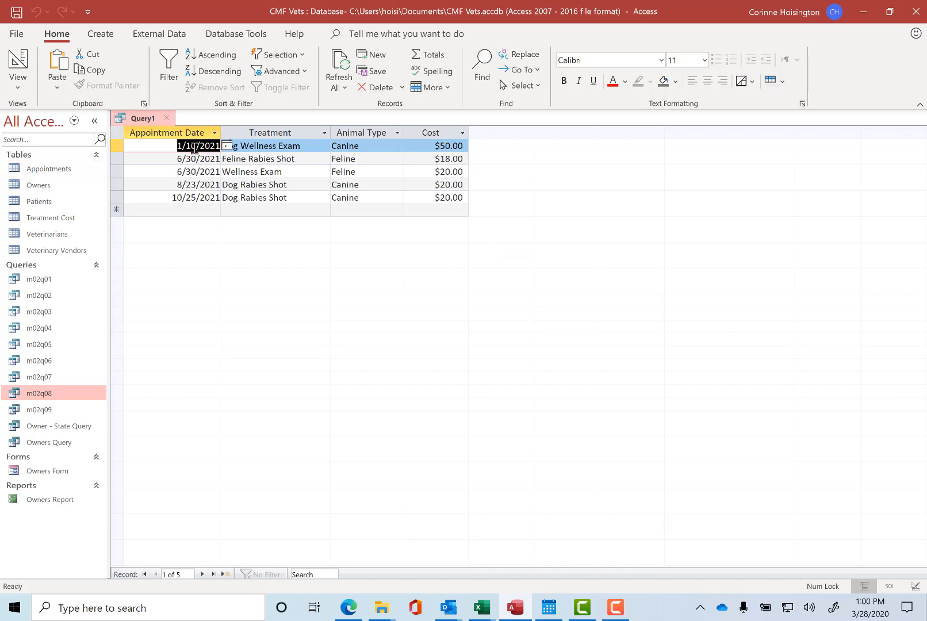
click(273, 146)
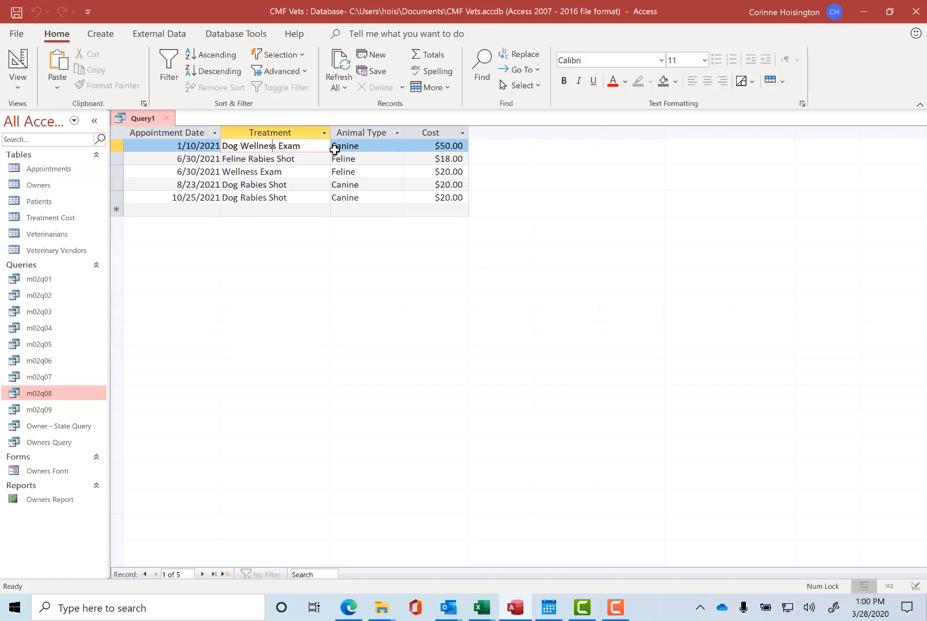
click(389, 145)
click(457, 148)
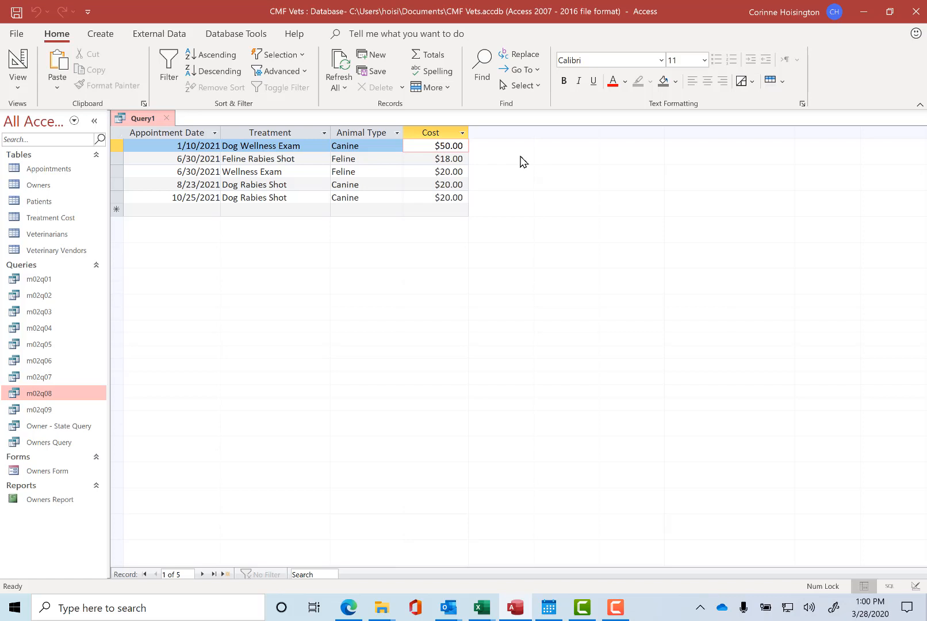
- Close the query and save it as Appointments and Treatments
click(165, 118)
click(419, 340)
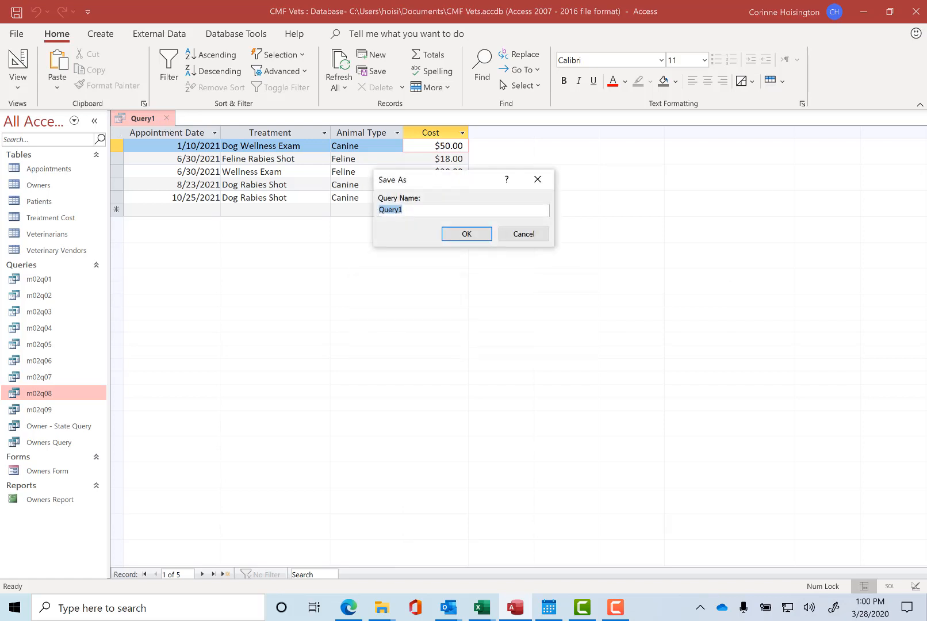
text(Appp)
key(BackSpace)
text(ointments and Treatments)
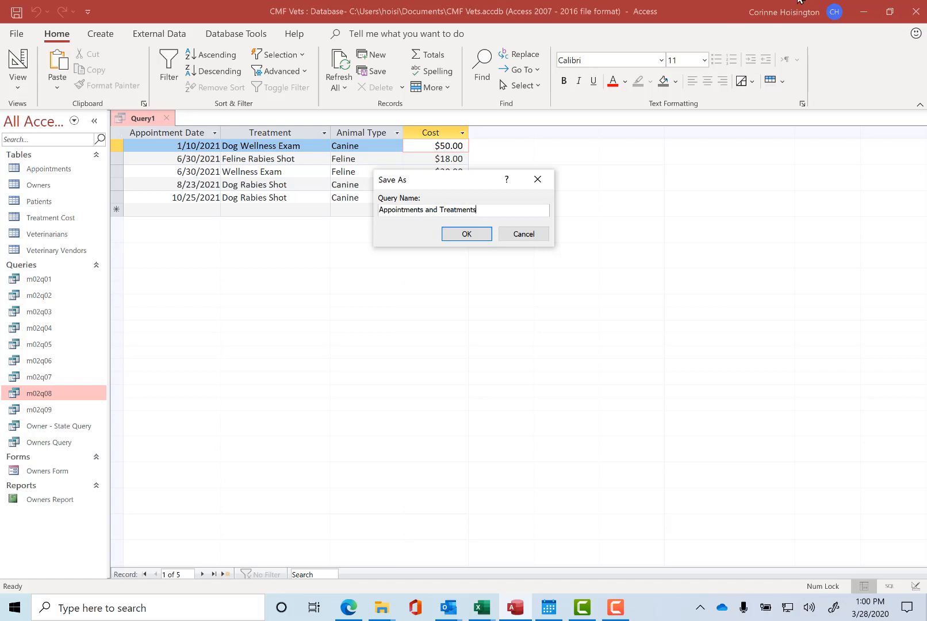
click(467, 234)
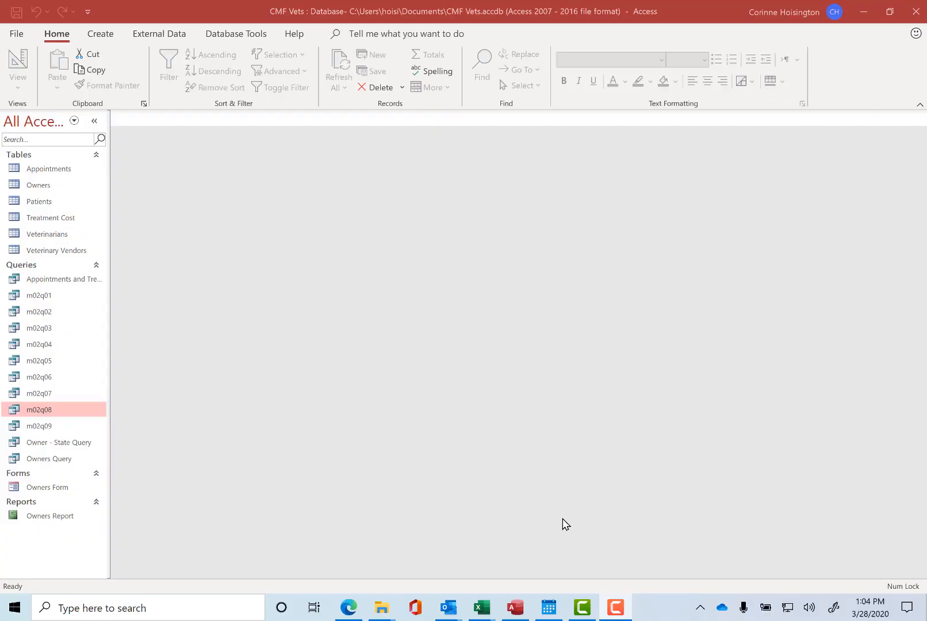
- Open the Appointments and Treatments query and switch it to Design view
double_click(46, 280)
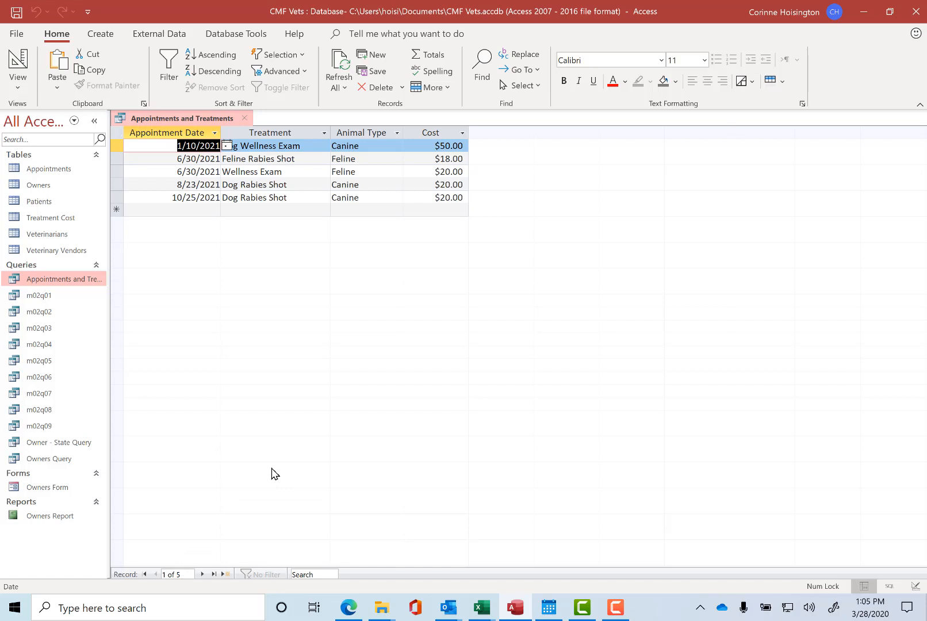
click(21, 85)
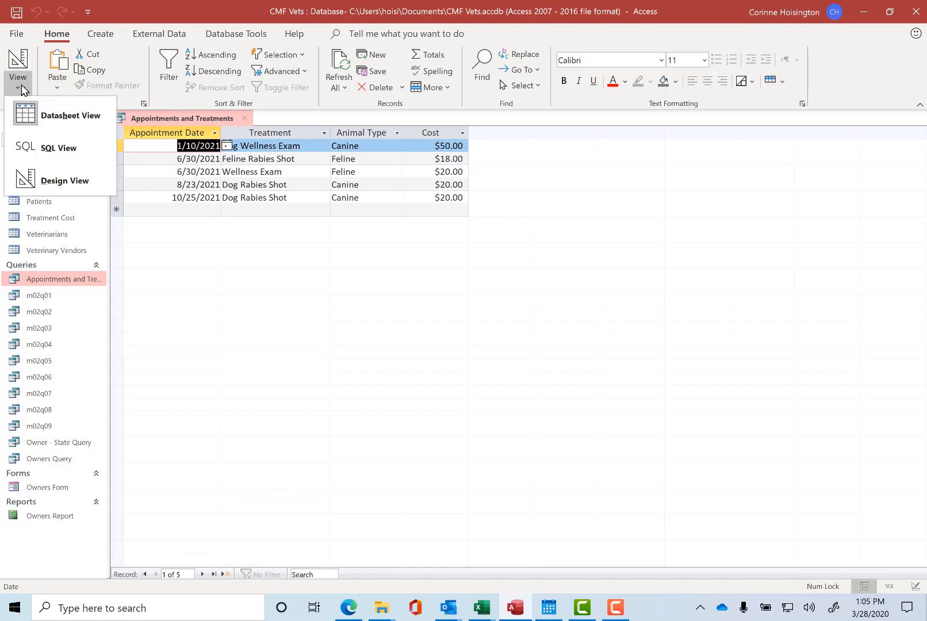
click(26, 184)
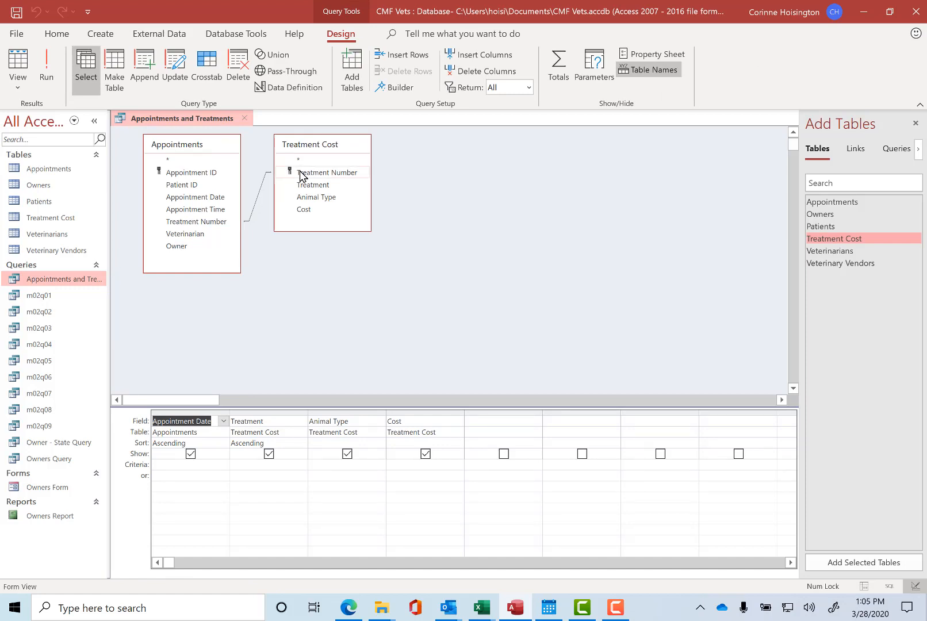
- Change the join between Appointments and Treatment Cost to include all records from Treatment Cost and only the matching Appointments records
right_click(258, 199)
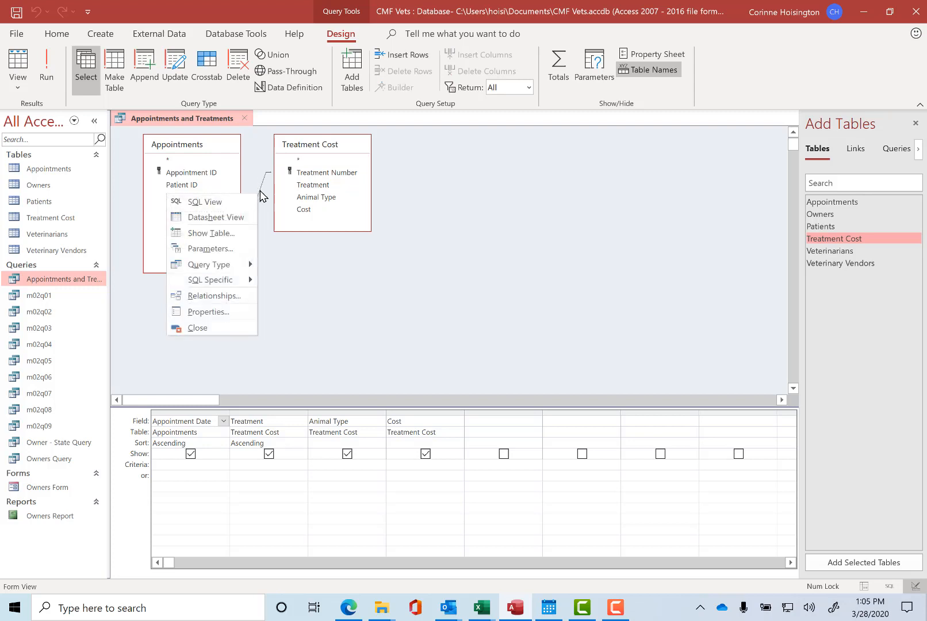
right_click(260, 195)
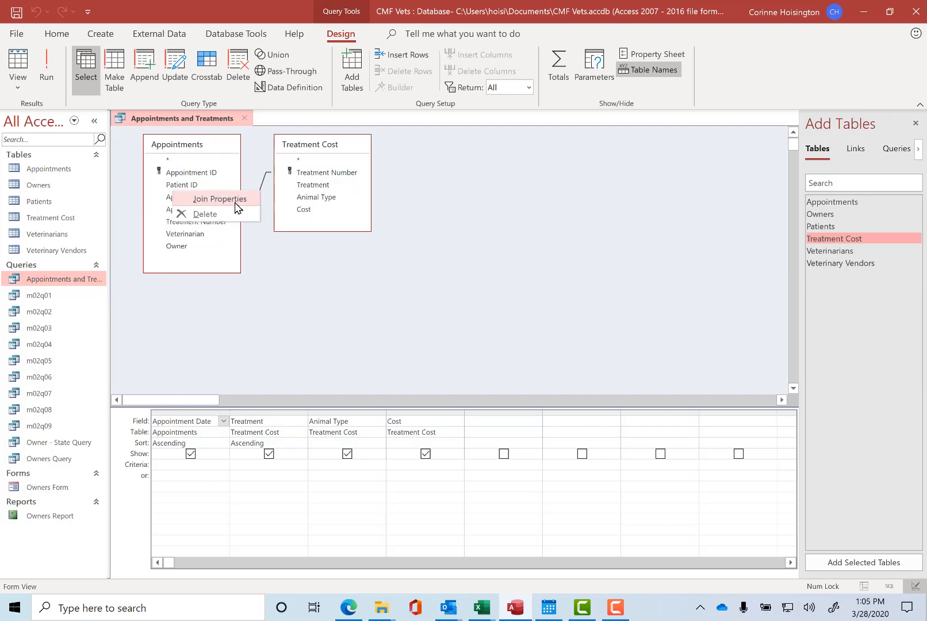
click(237, 201)
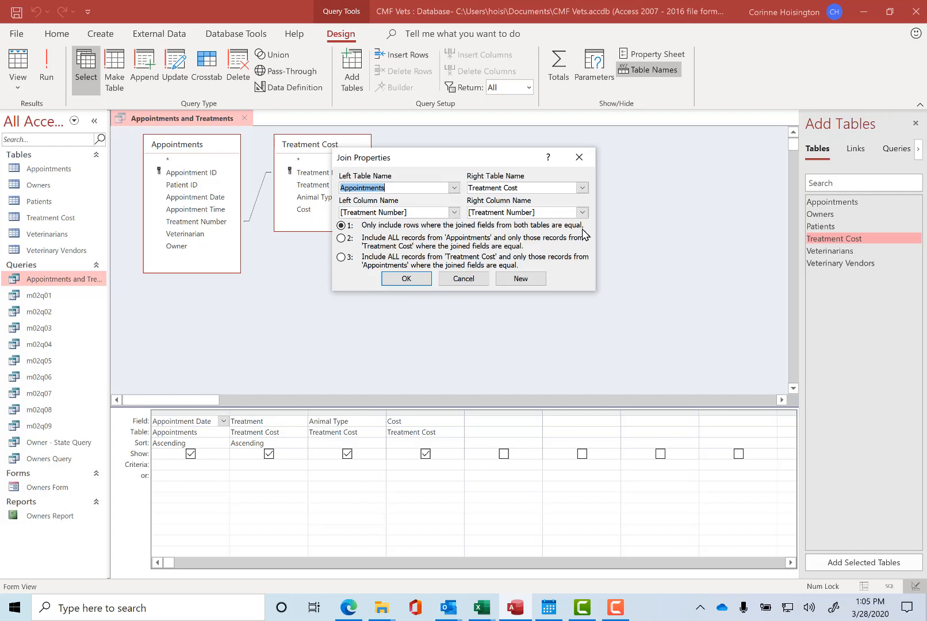
click(341, 257)
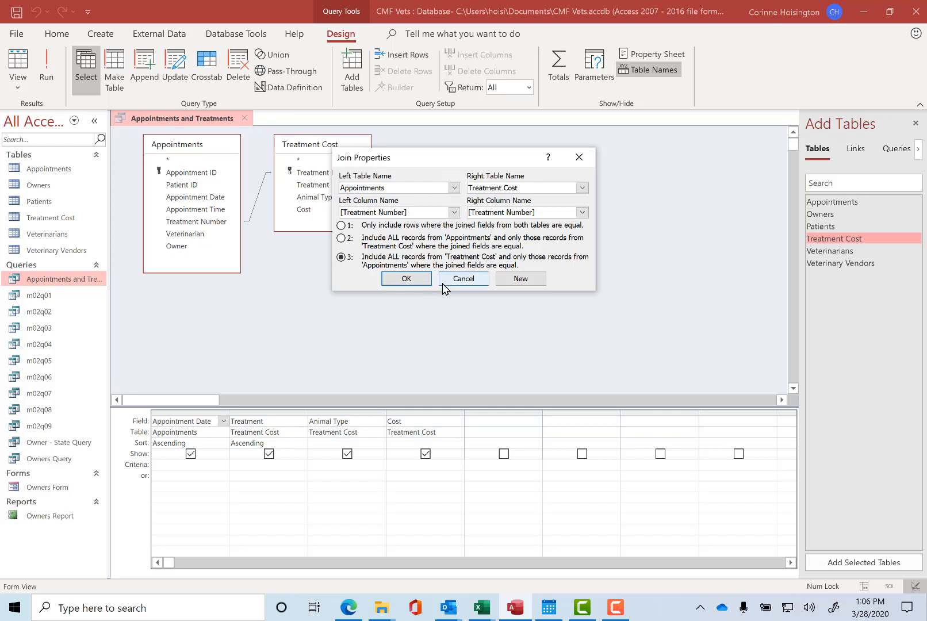
click(415, 281)
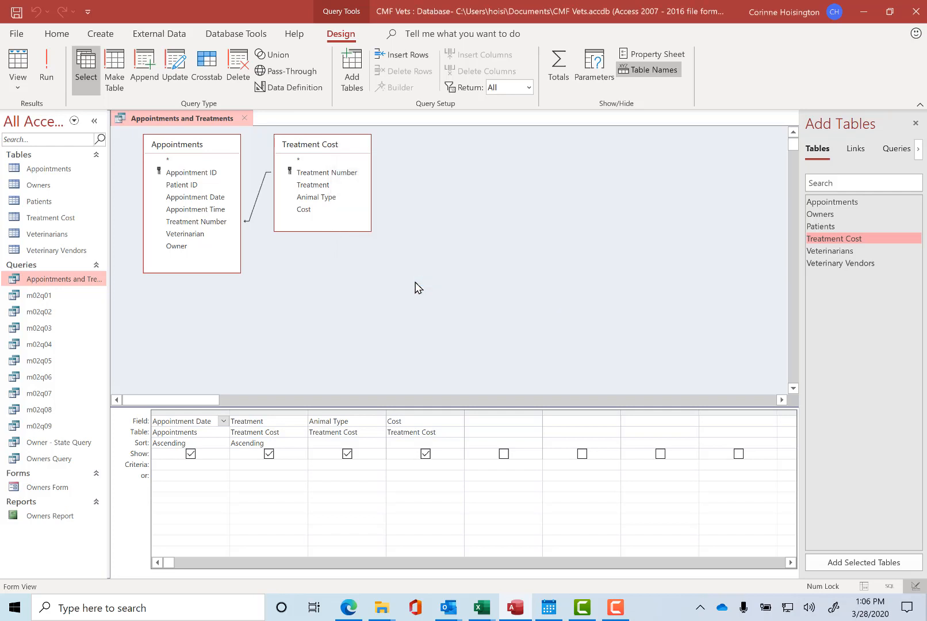
- Run the Appointments and Treatments query, then close it and save its design changes
click(42, 68)
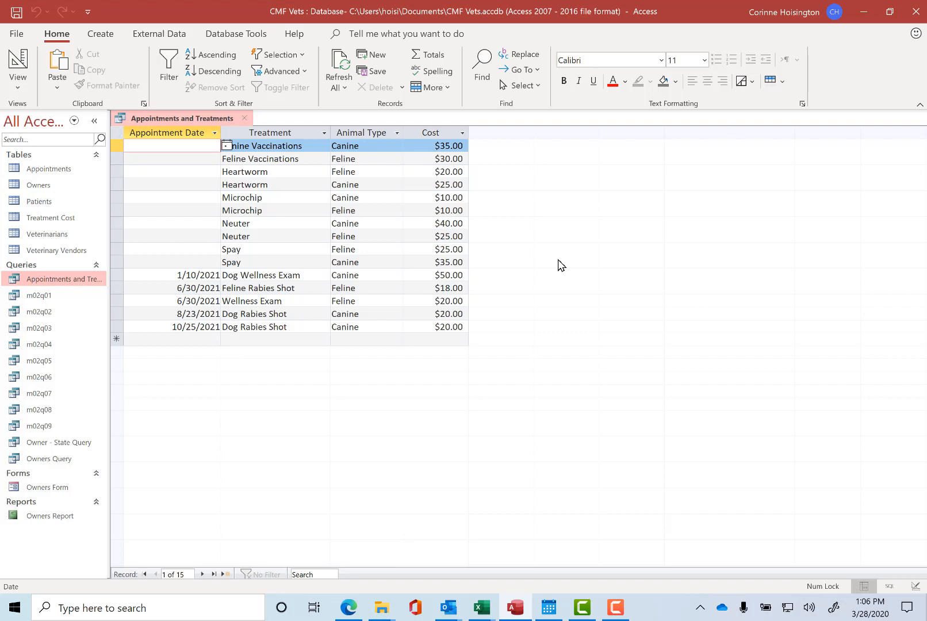
click(244, 119)
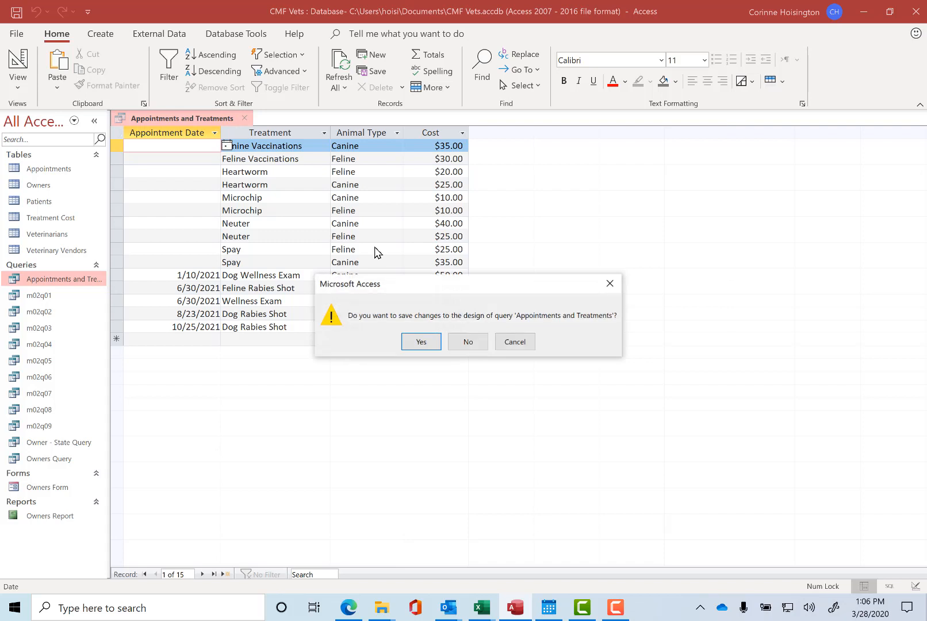
click(421, 342)
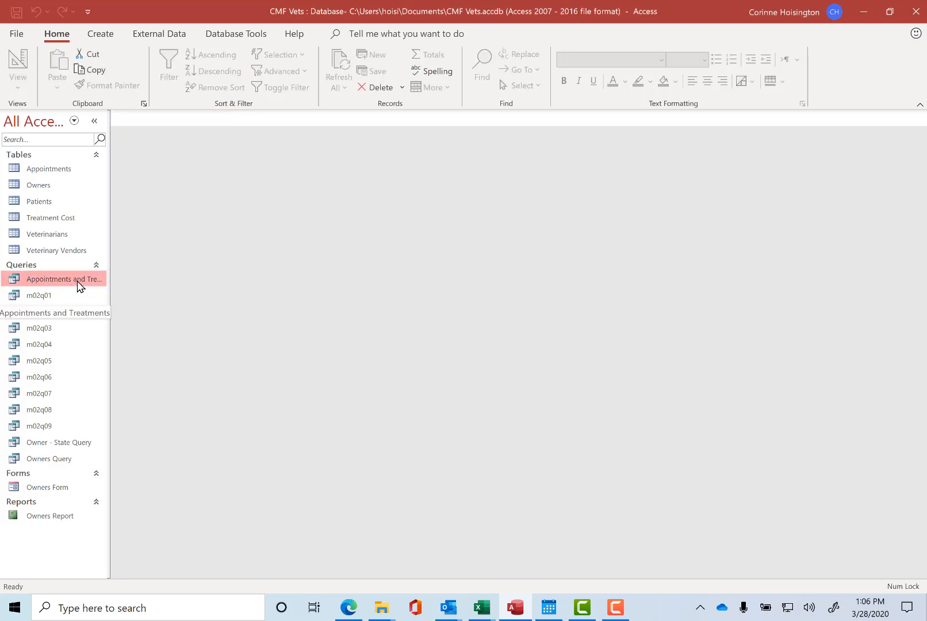
click(615, 608)
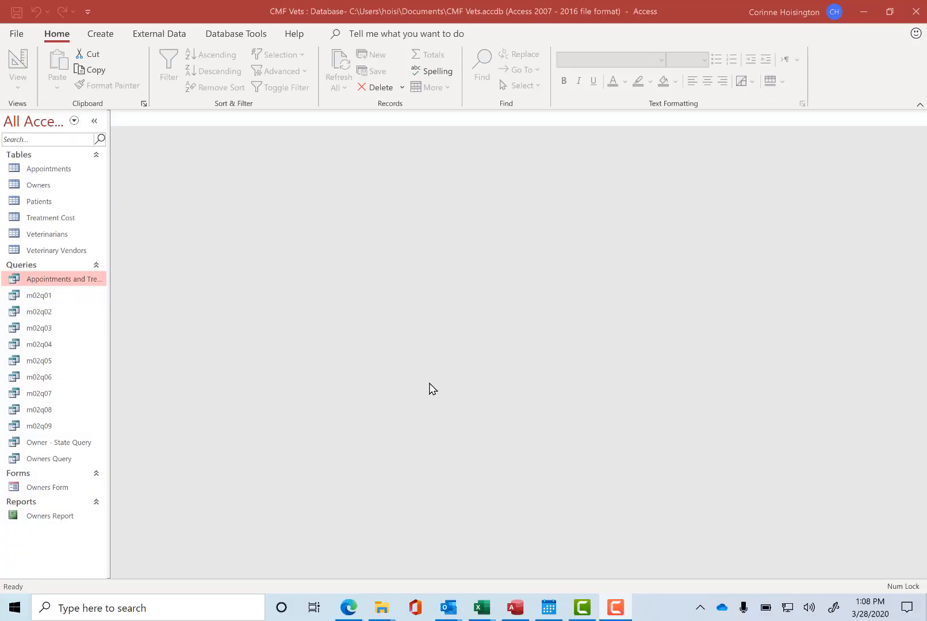
- Start a Report Wizard report from the Appointments and Treatments query with all its fields and no grouping levels, continuing to the sort order
click(35, 281)
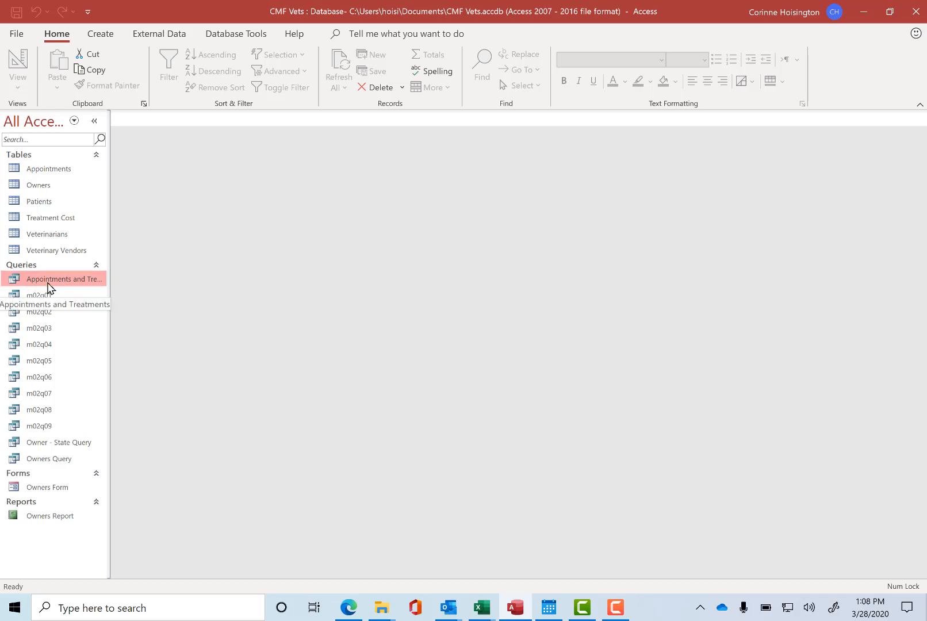
click(113, 41)
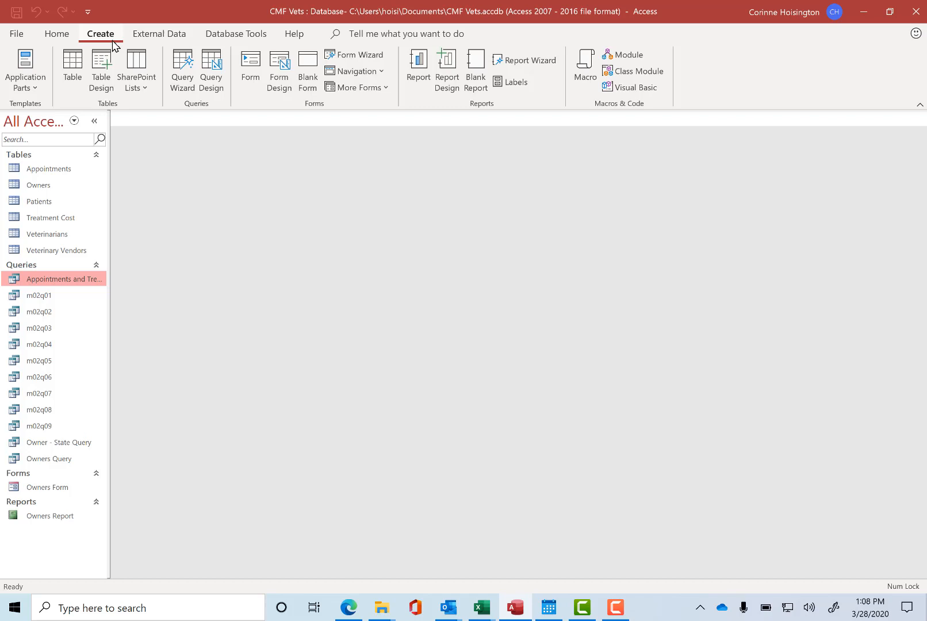
click(533, 65)
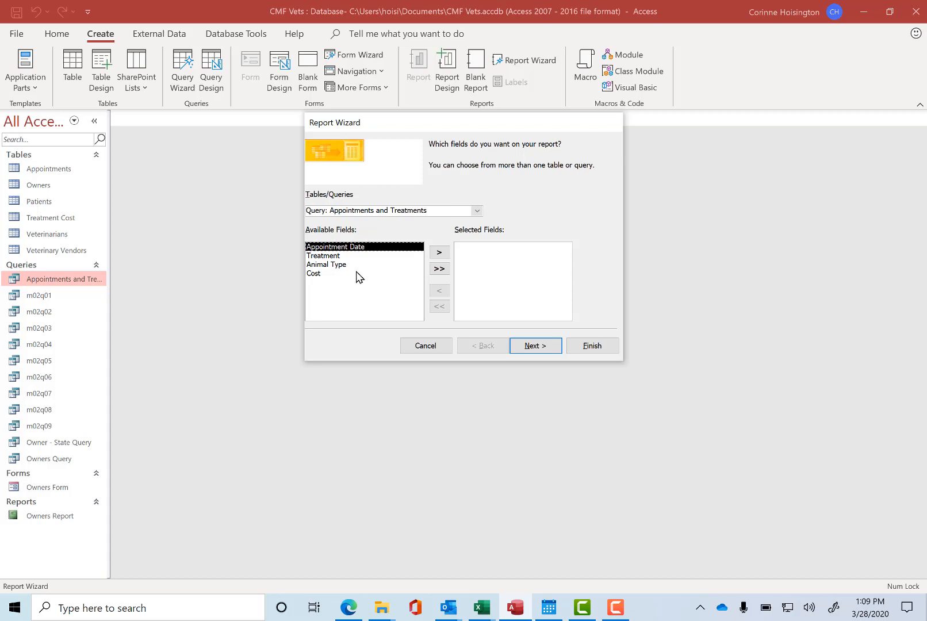
click(440, 269)
click(534, 346)
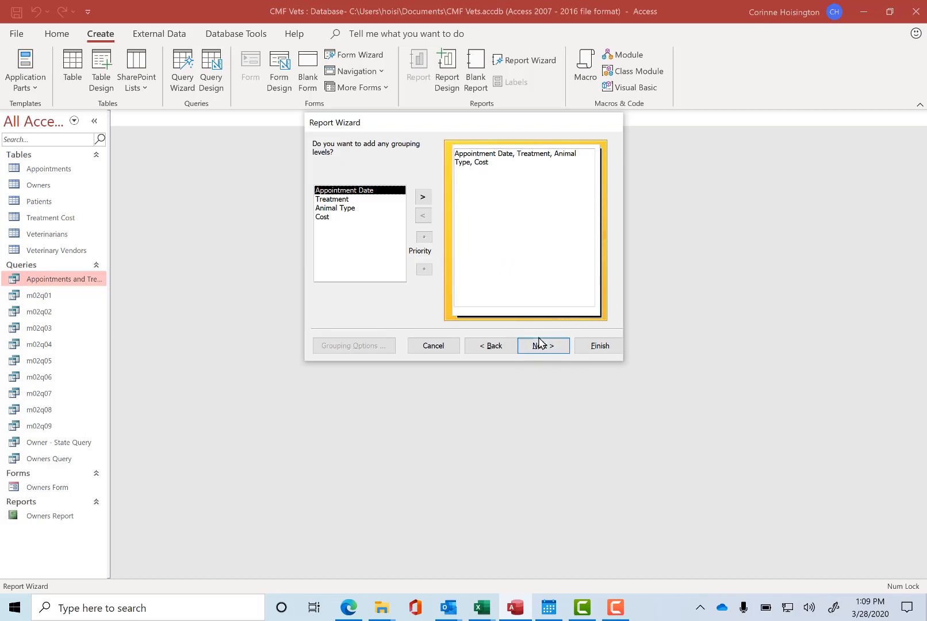
click(538, 348)
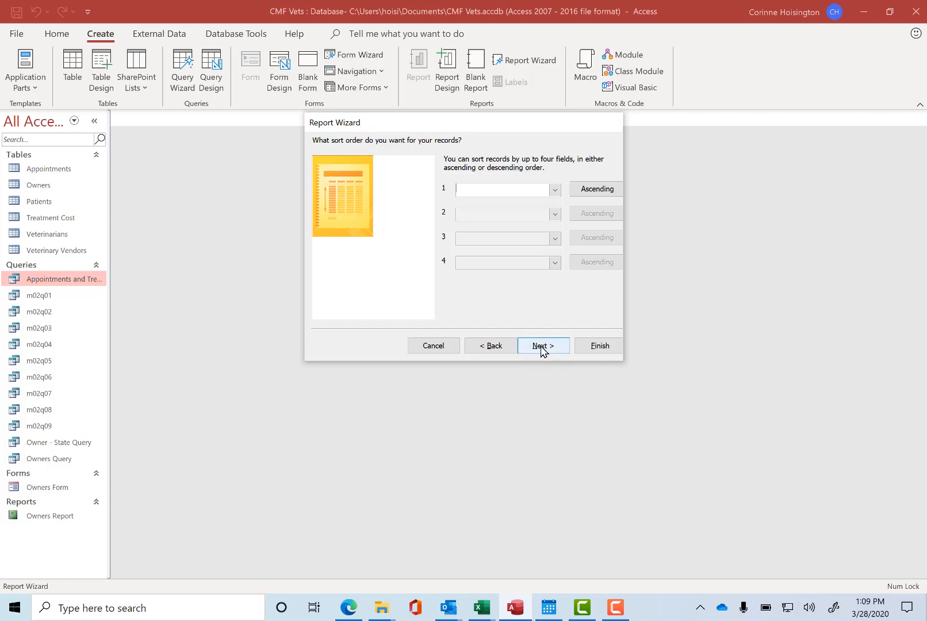
- Finish the report without sorting, in tabular portrait layout, titled Appointments and Treatments Report, and open its preview
click(542, 347)
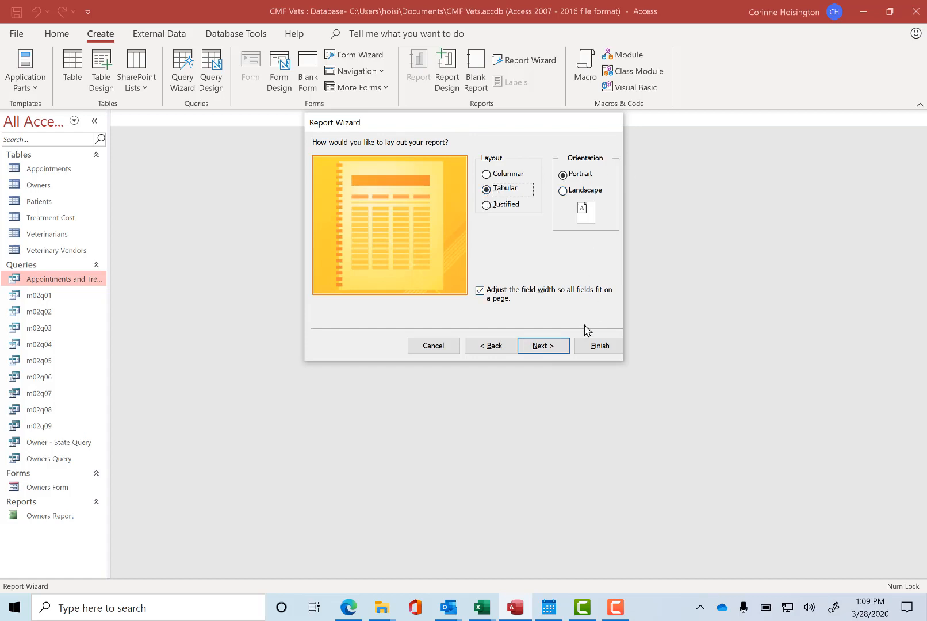
click(560, 348)
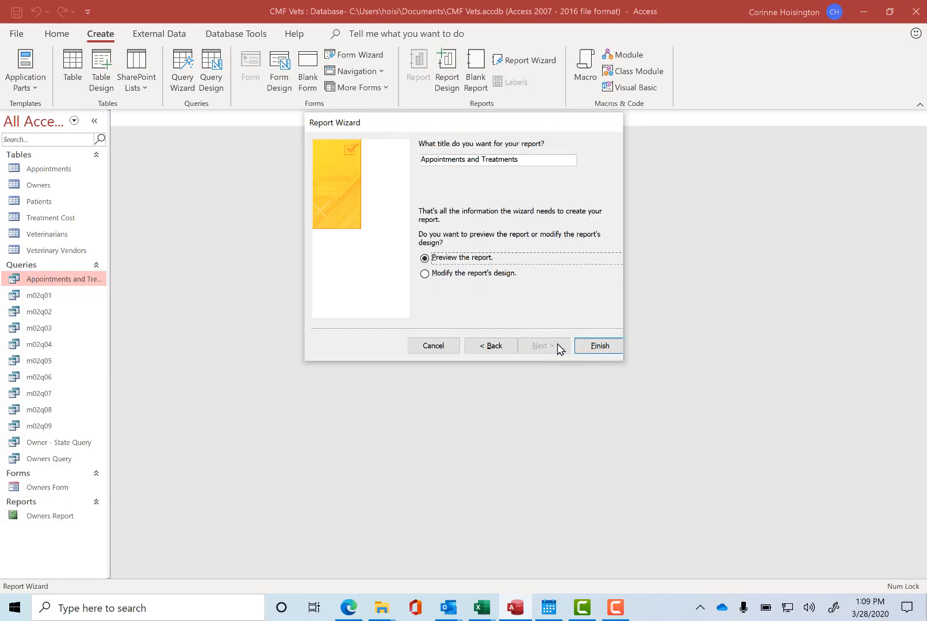
click(528, 159)
text(Report)
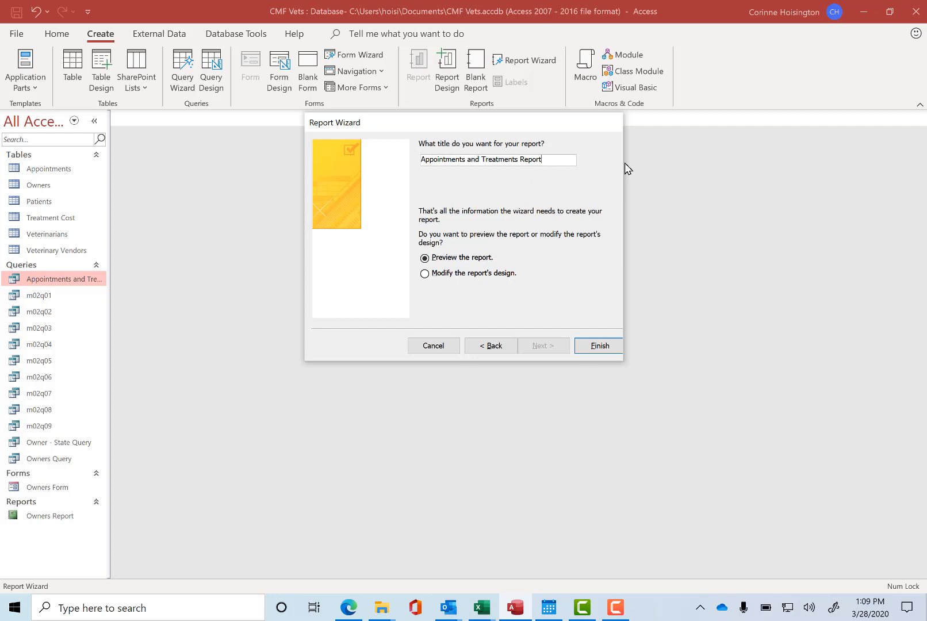
click(610, 345)
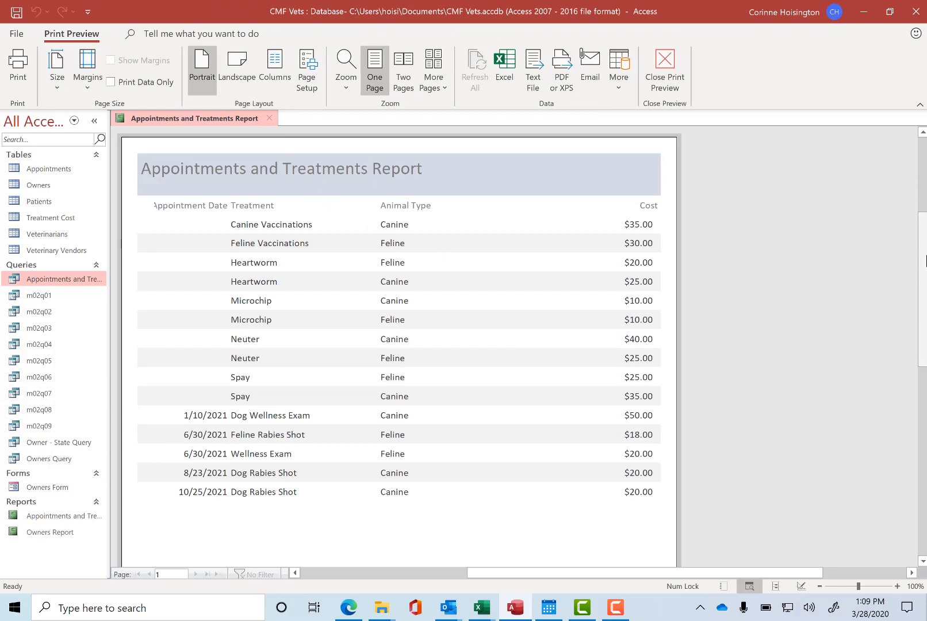
- Review the previewed report from its header down to the page footer and close it
drag(925, 261, 908, 400)
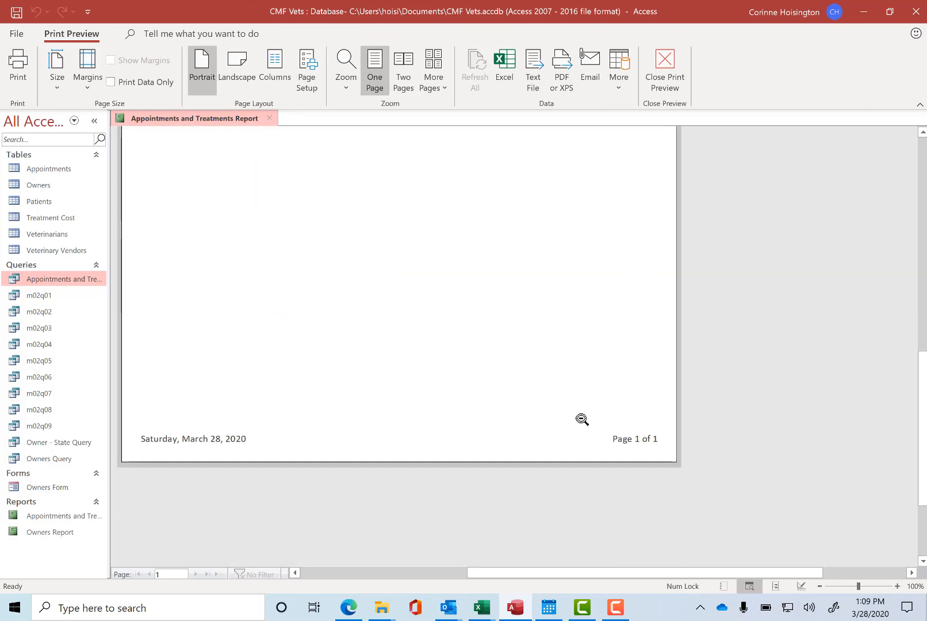
drag(924, 465, 924, 327)
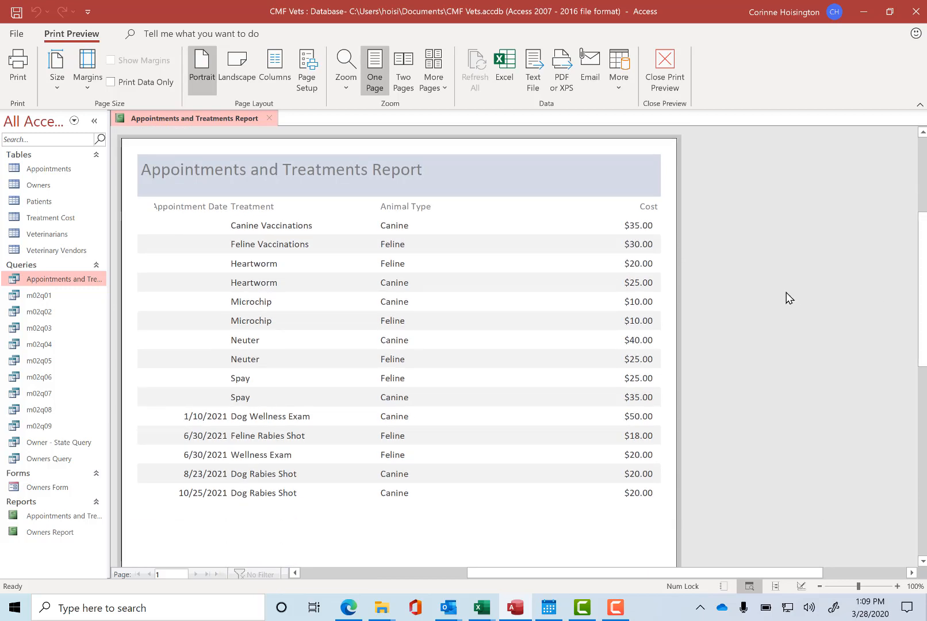
click(269, 121)
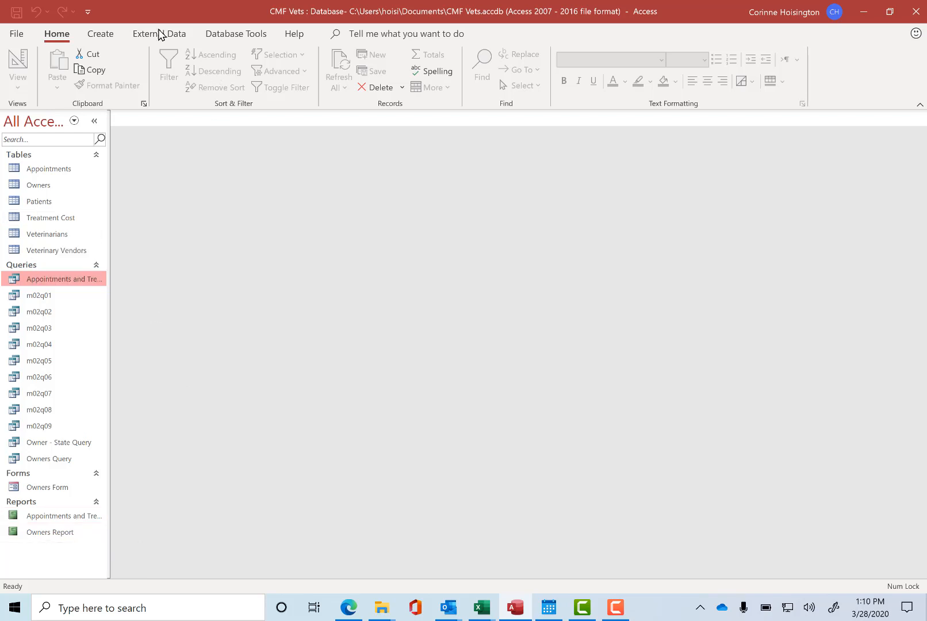
- Create a basic form from the Appointments and Treatments query and browse forward to its seventh record
click(102, 34)
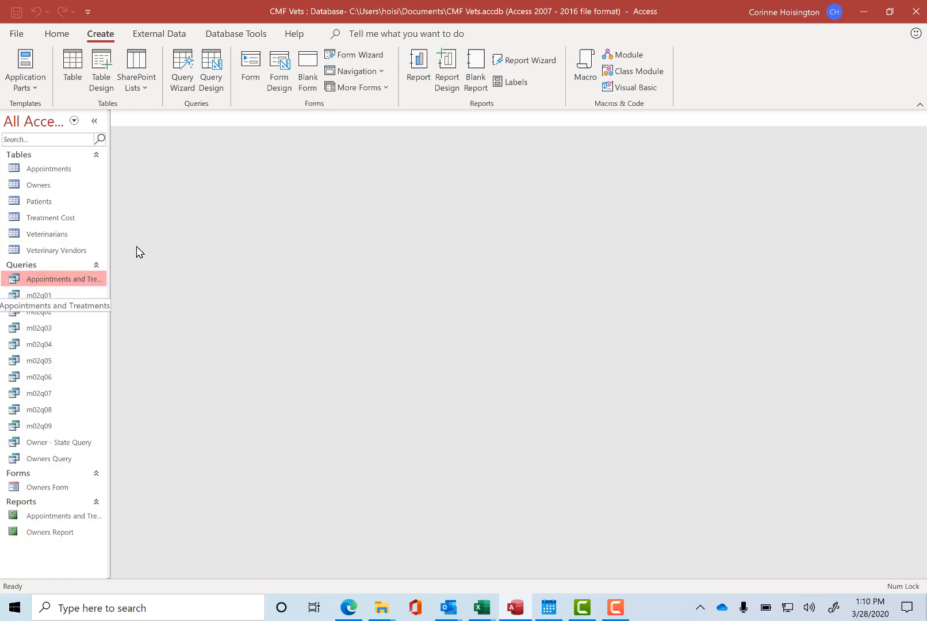
click(259, 69)
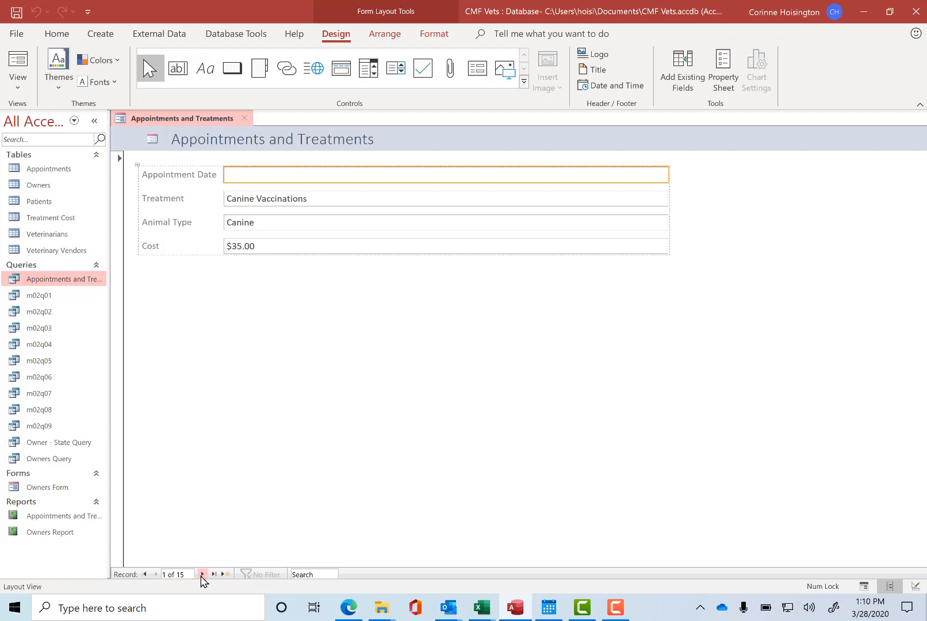
click(201, 574)
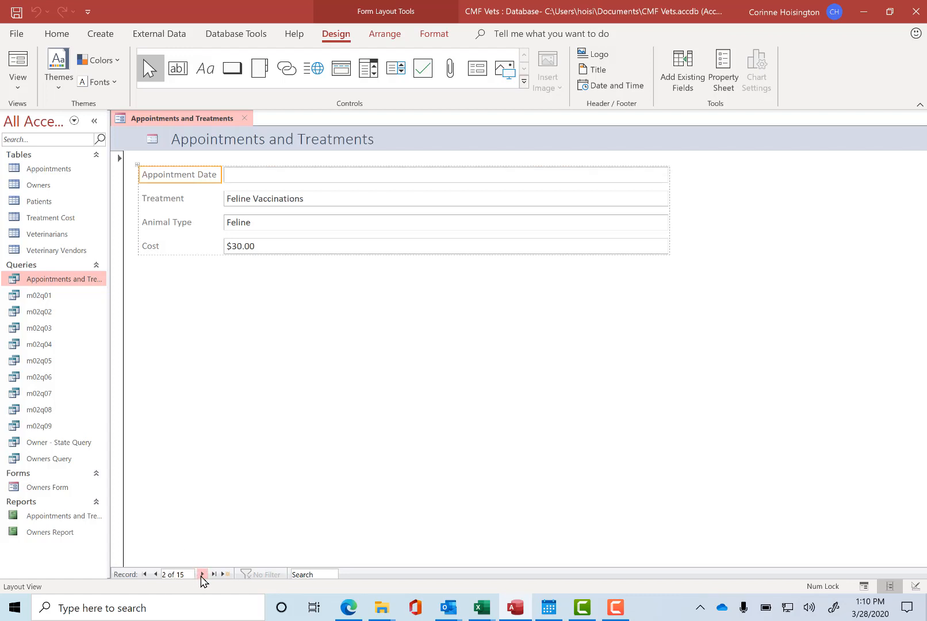
click(202, 574)
click(202, 574)
click(202, 573)
click(202, 574)
click(202, 574)
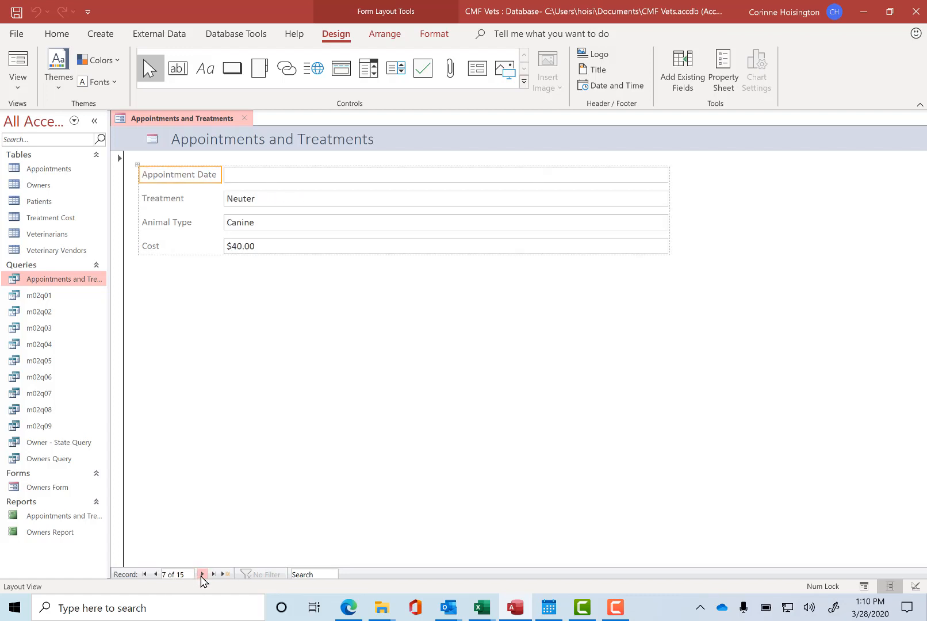
- Close the new form, saving it as Appointments and Treatments Form, and reopen the saved form
click(244, 122)
click(422, 345)
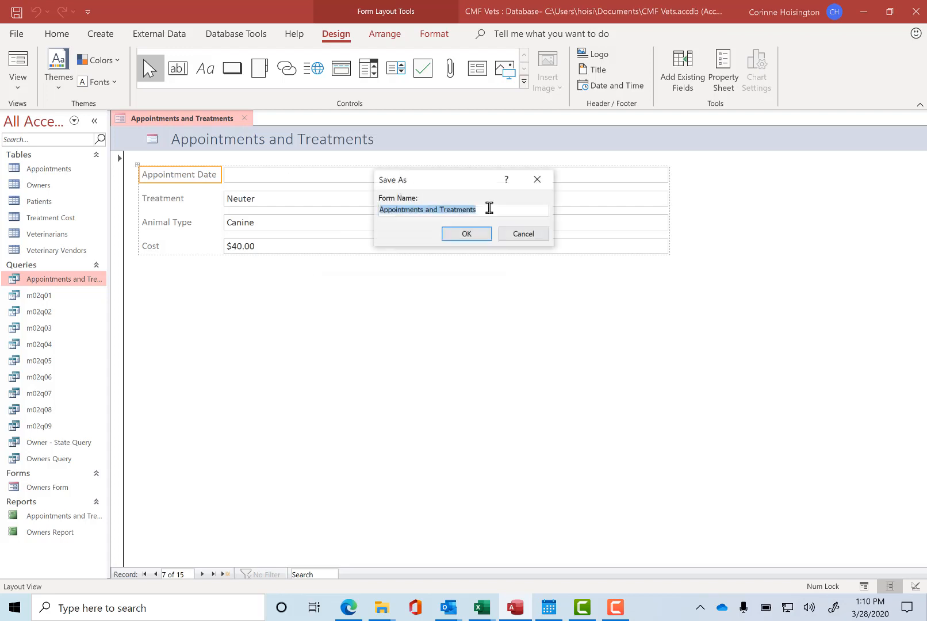
text(F)
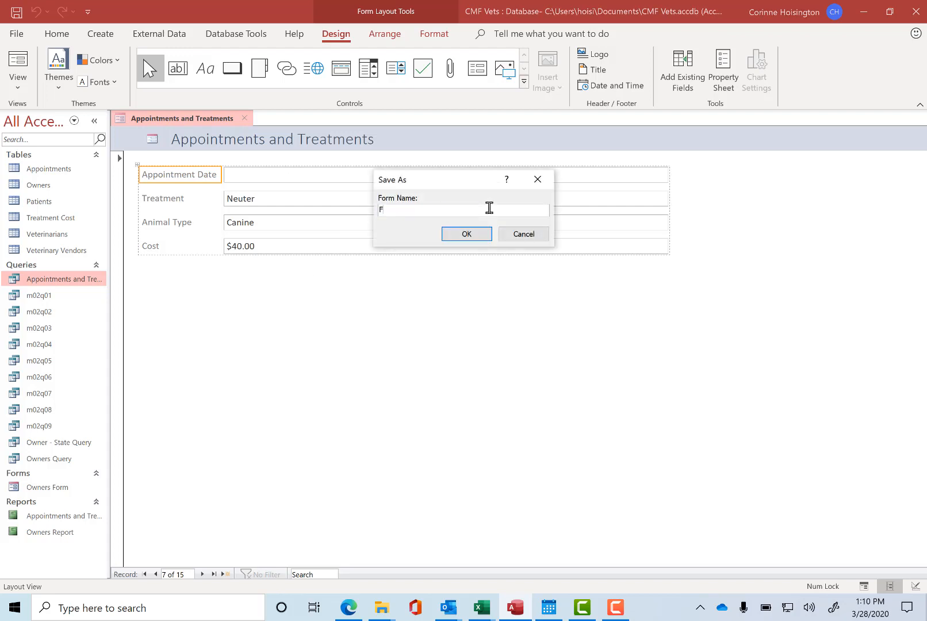
key(BackSpace)
text(Appointments ad)
key(BackSpace)
text(nd Treatments Form)
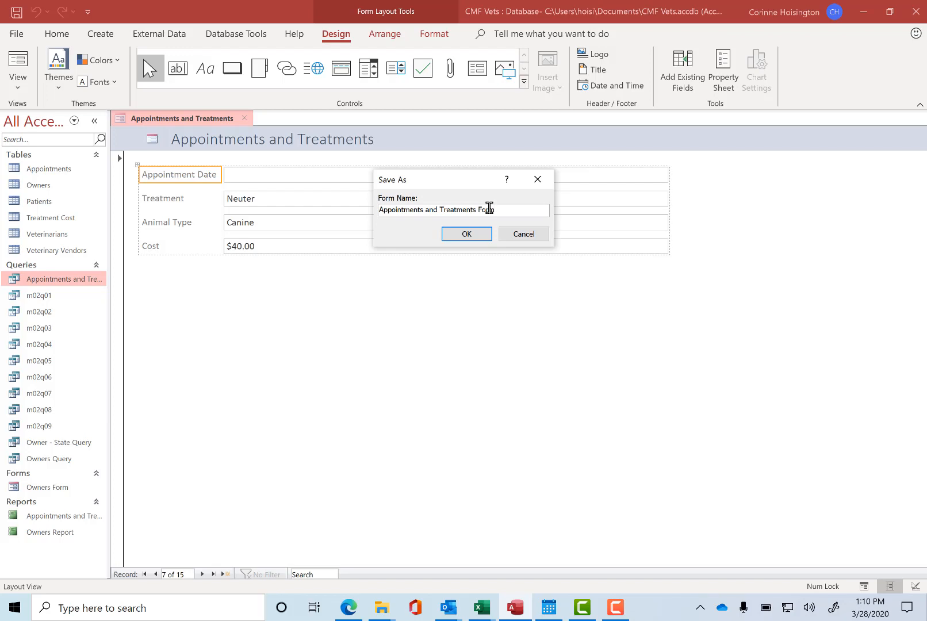
click(478, 236)
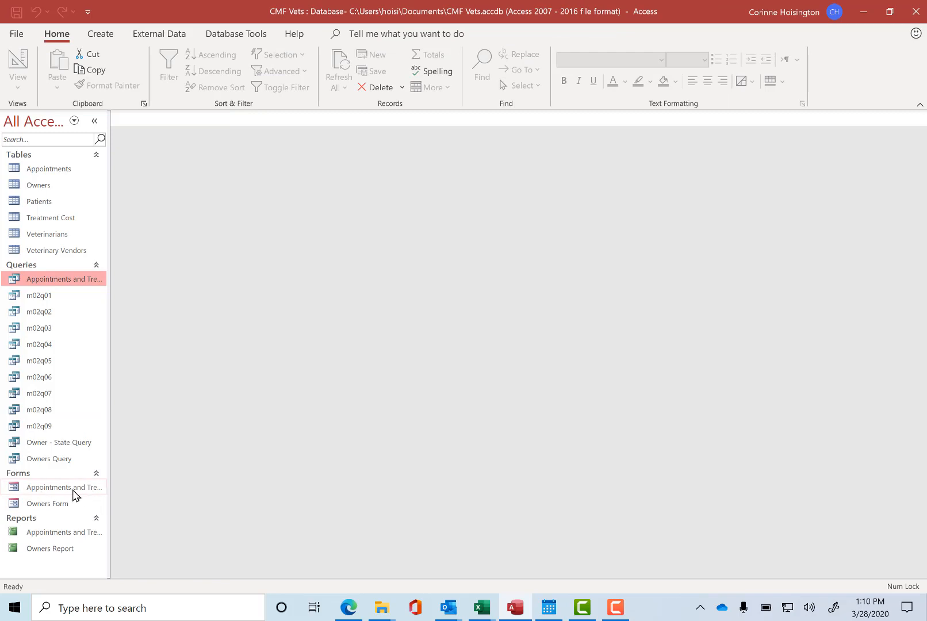
double_click(73, 490)
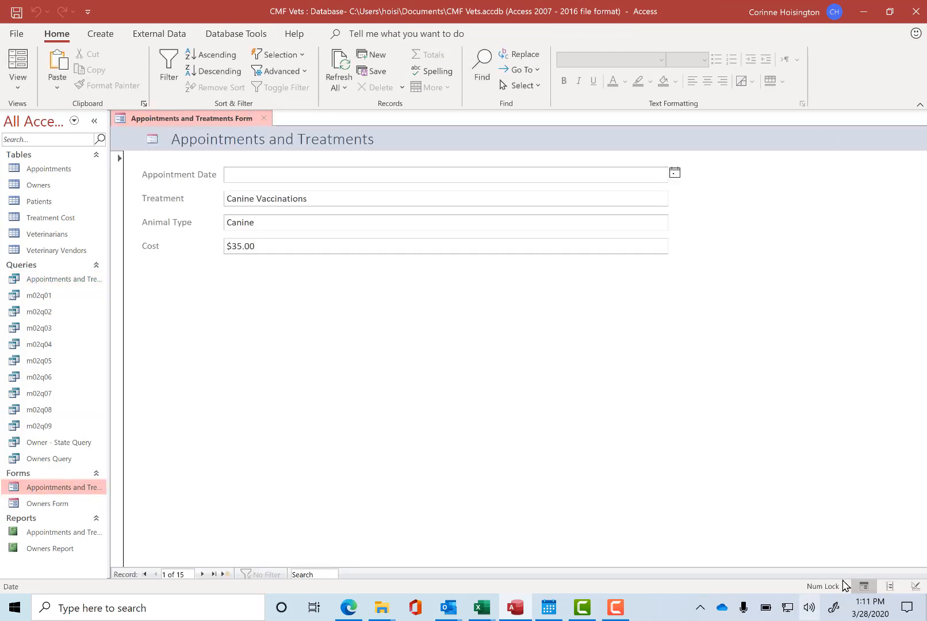
click(615, 607)
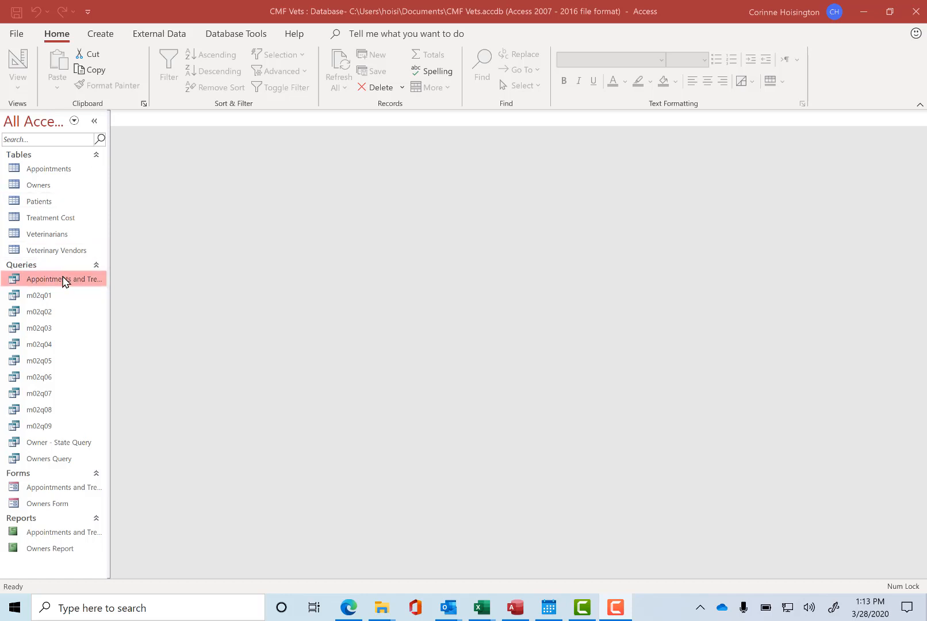
- Export the Appointments and Treatments query to Appointments and Treatments.xlsx in Downloads, without formatting and without saving the export steps
click(153, 35)
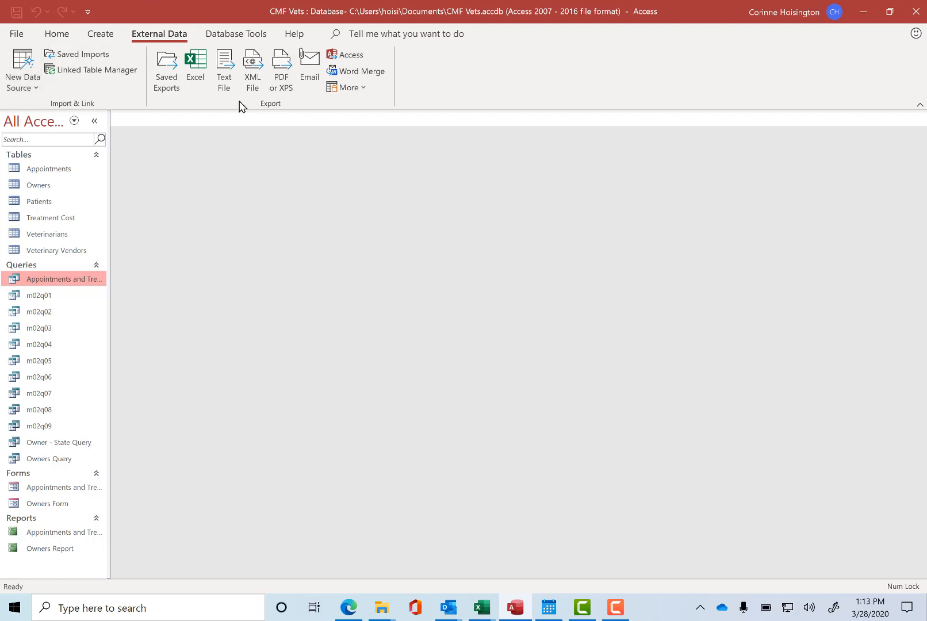
click(195, 66)
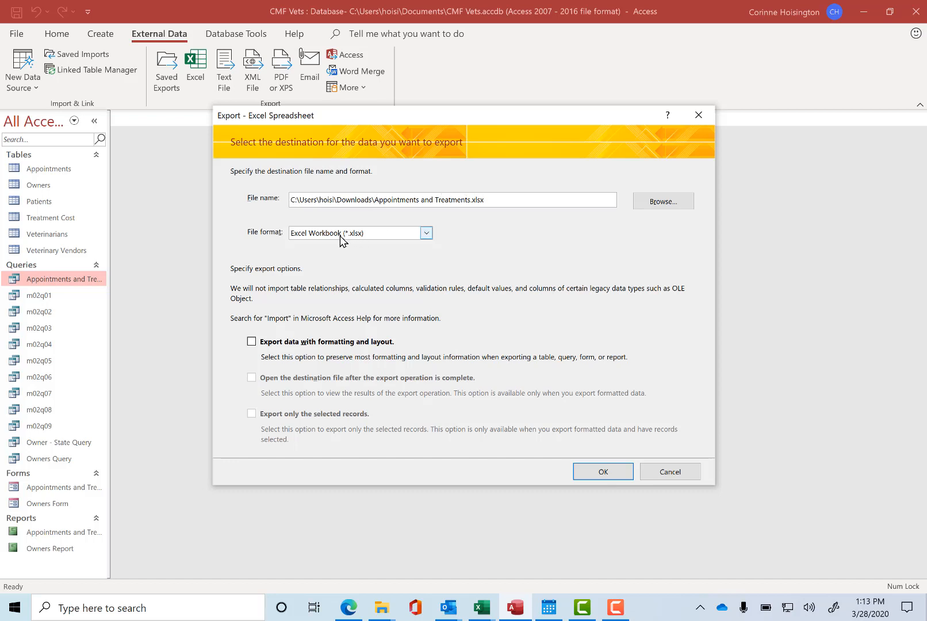
click(615, 469)
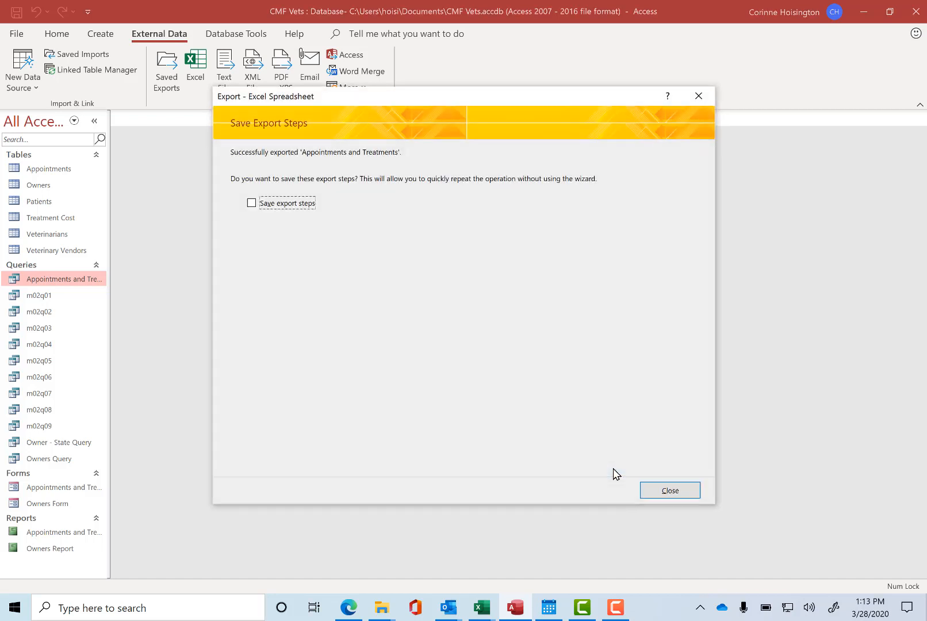
click(682, 492)
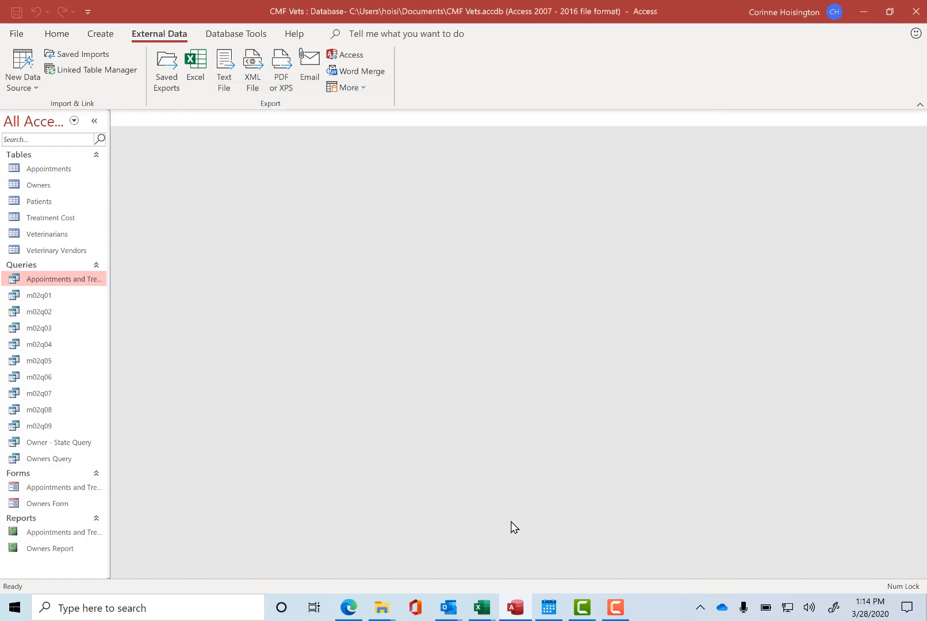
- Open the exported Appointments and Treatments workbook from Downloads in Excel and widen column A to fit the Appointment Date heading
mouse_move(384, 606)
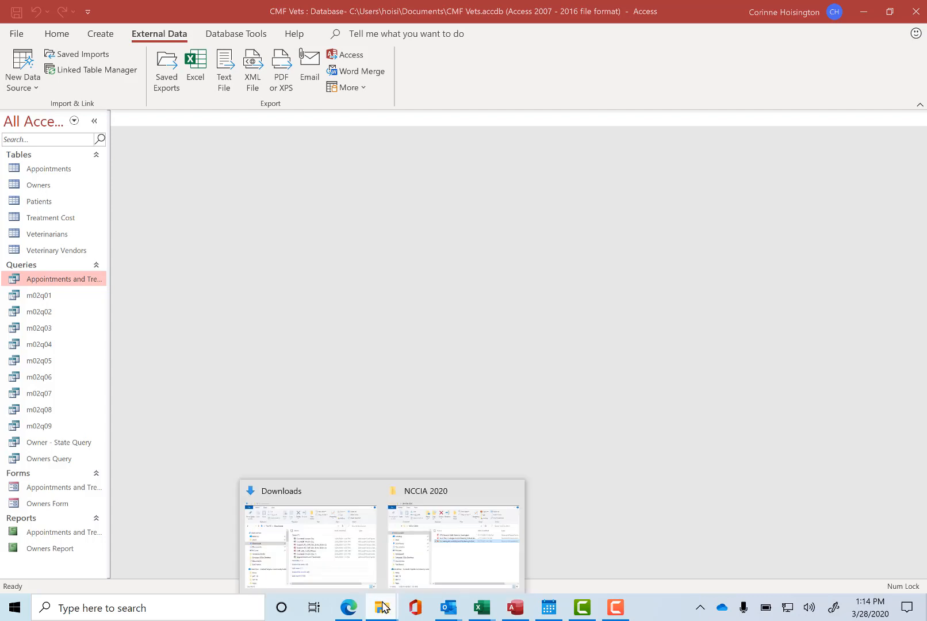
click(304, 564)
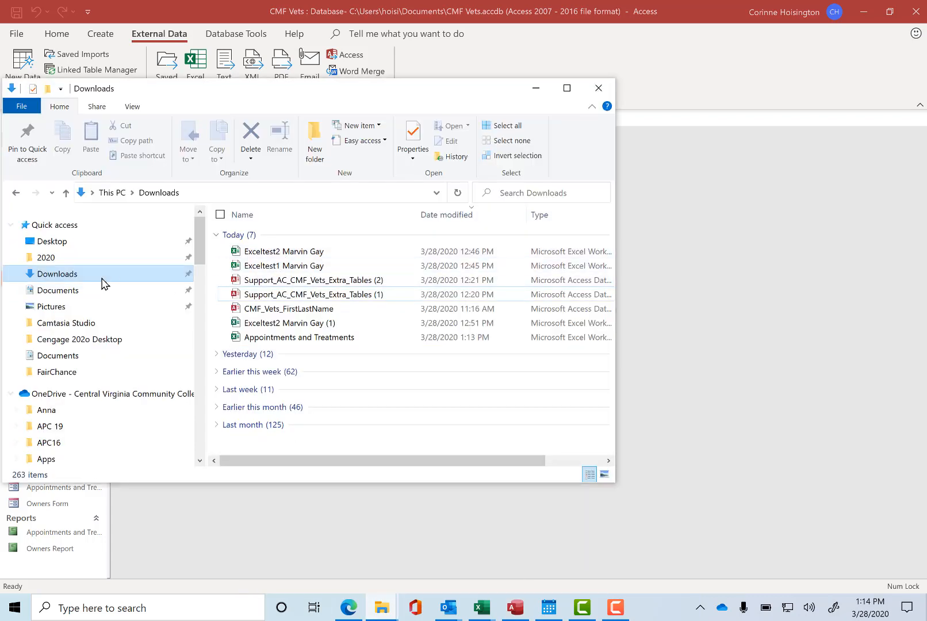
click(282, 339)
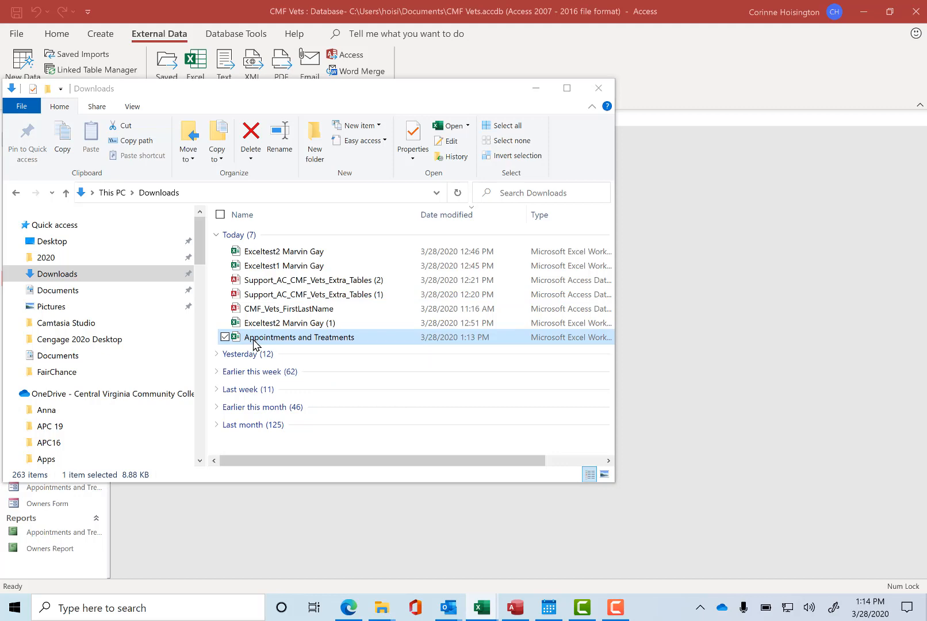
double_click(272, 338)
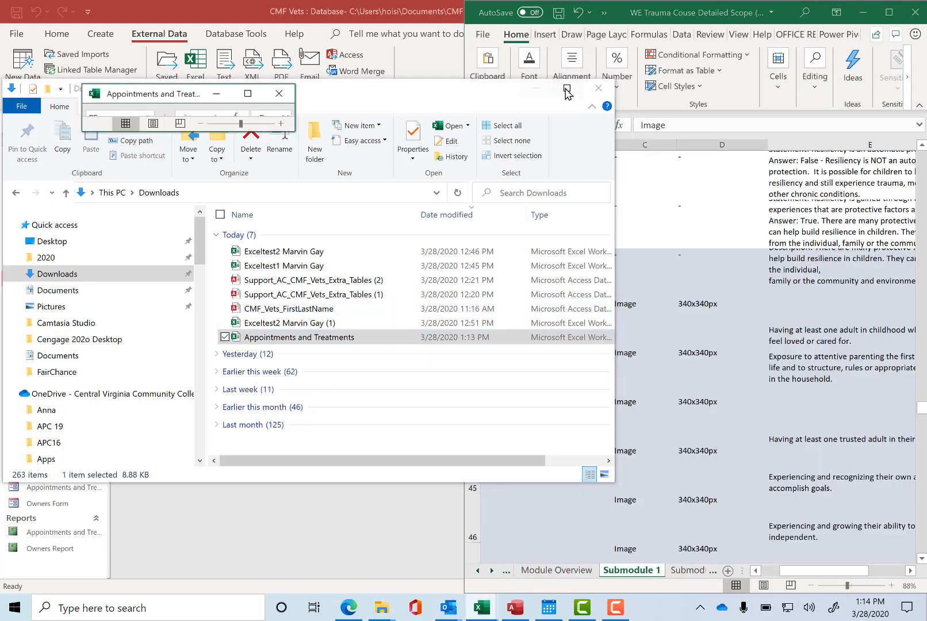
click(258, 94)
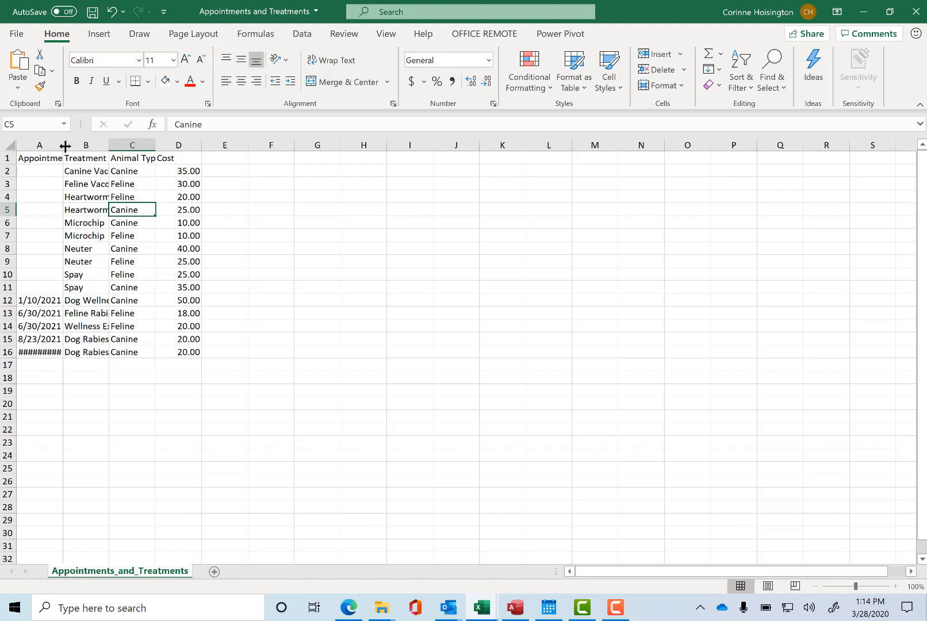
drag(65, 146, 87, 146)
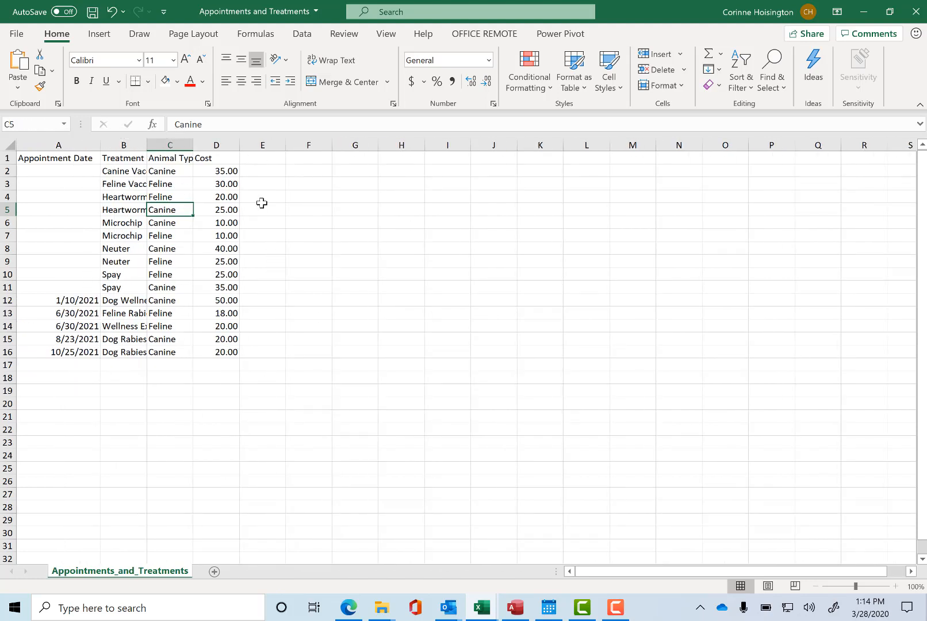
click(615, 607)
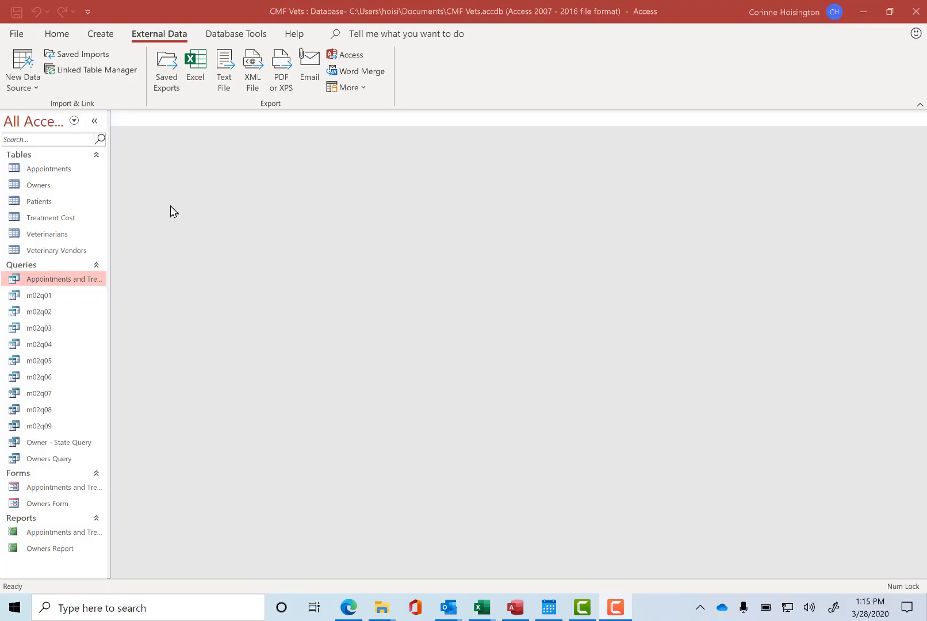
- Open the Appointments and Treatments query in Access and switch it to Design view
double_click(53, 281)
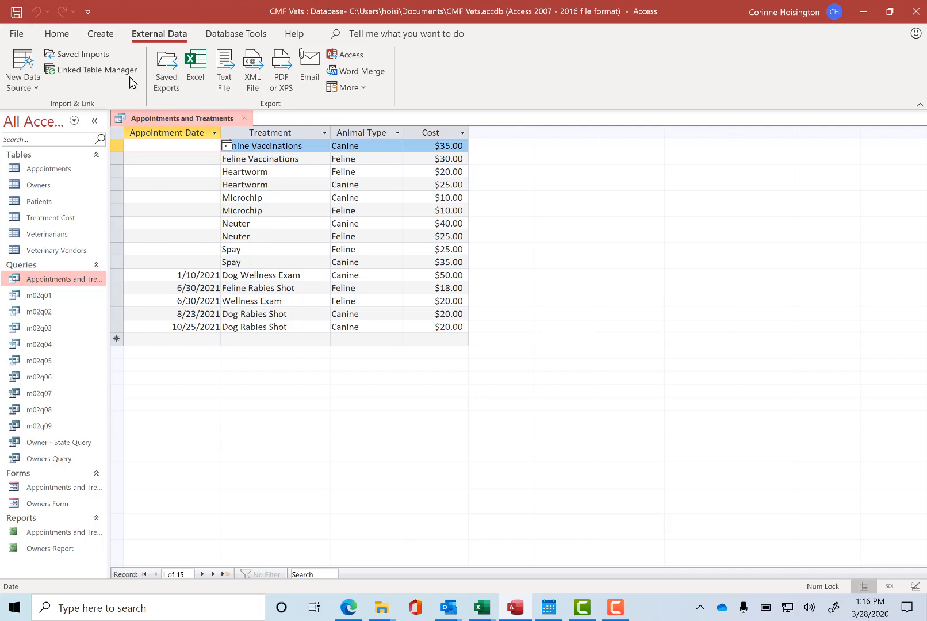
click(100, 34)
click(234, 36)
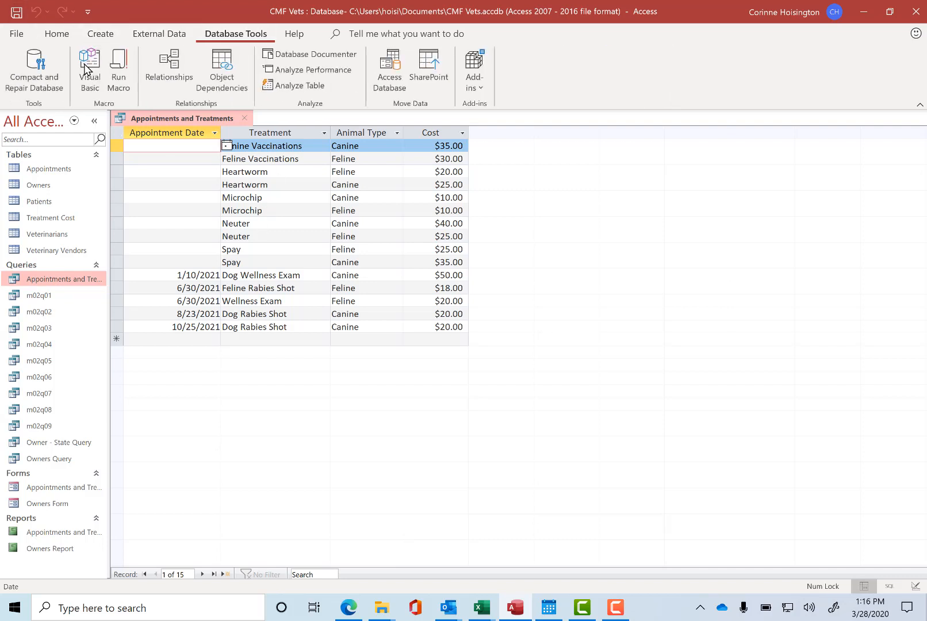
click(55, 35)
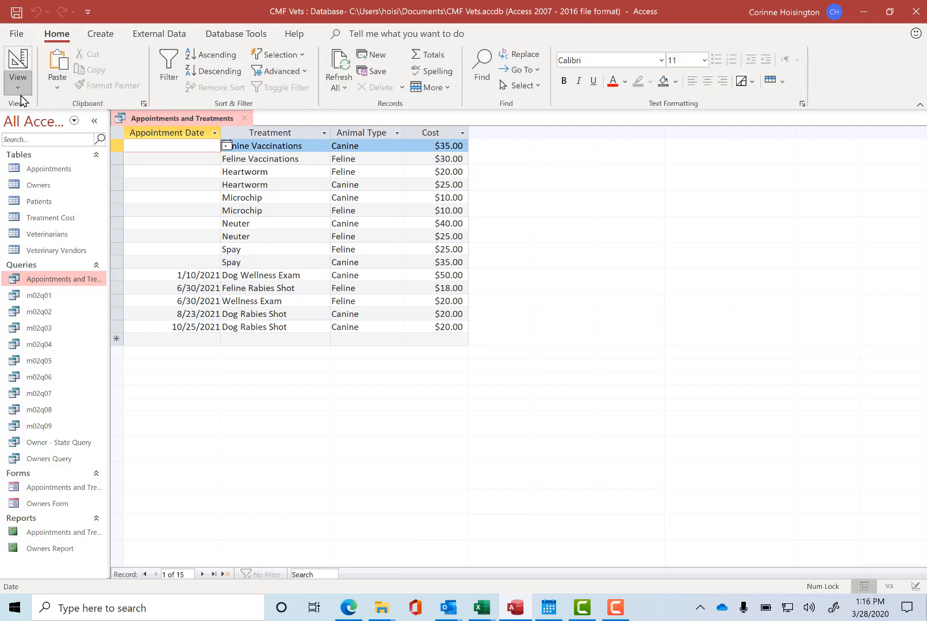
click(17, 77)
click(32, 184)
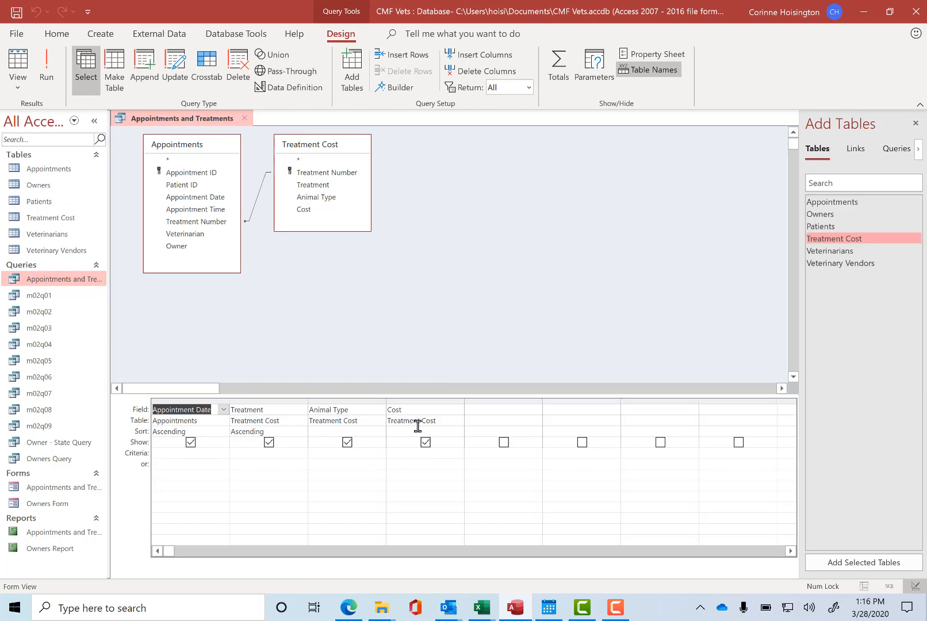
- Run the Appointments and Treatments query with the criterion >10 on Cost, and close it without saving the design changes
click(408, 454)
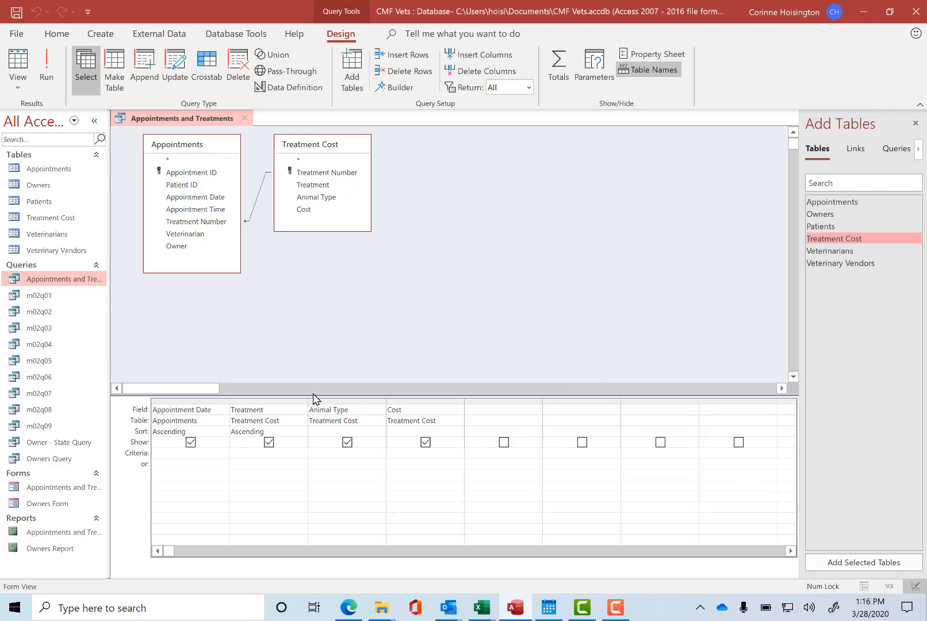
text(>10)
click(44, 56)
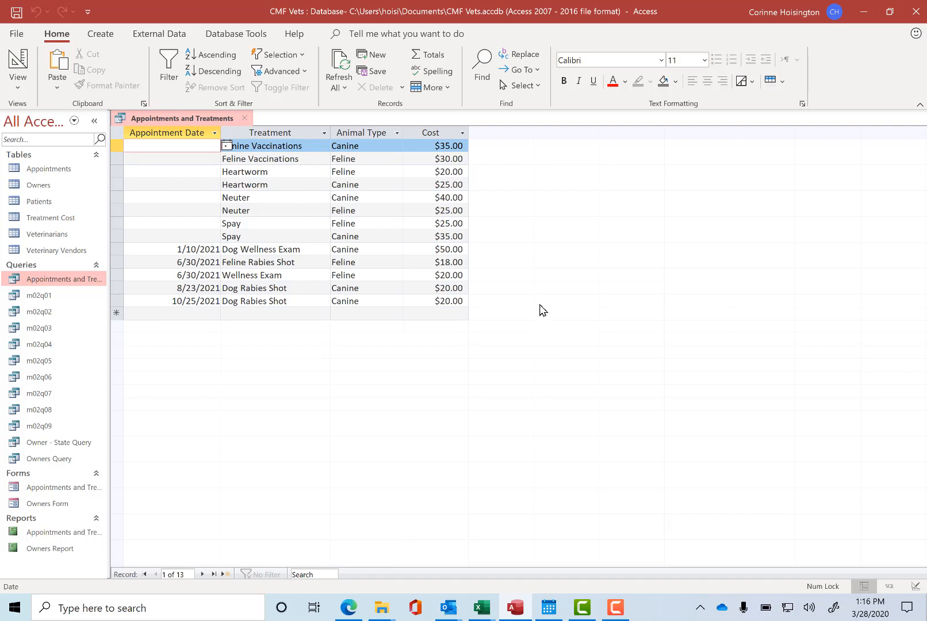
click(245, 119)
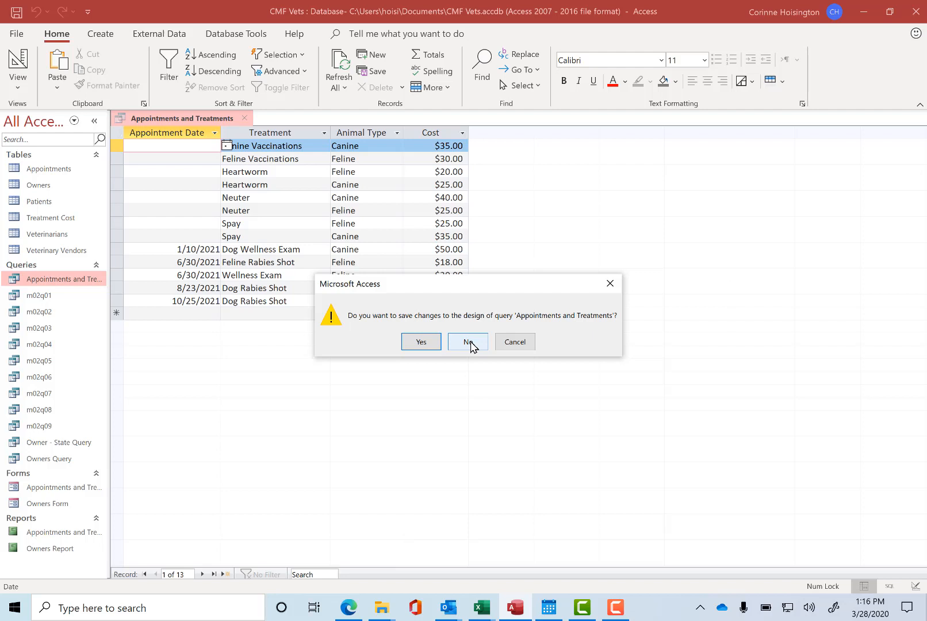
click(469, 343)
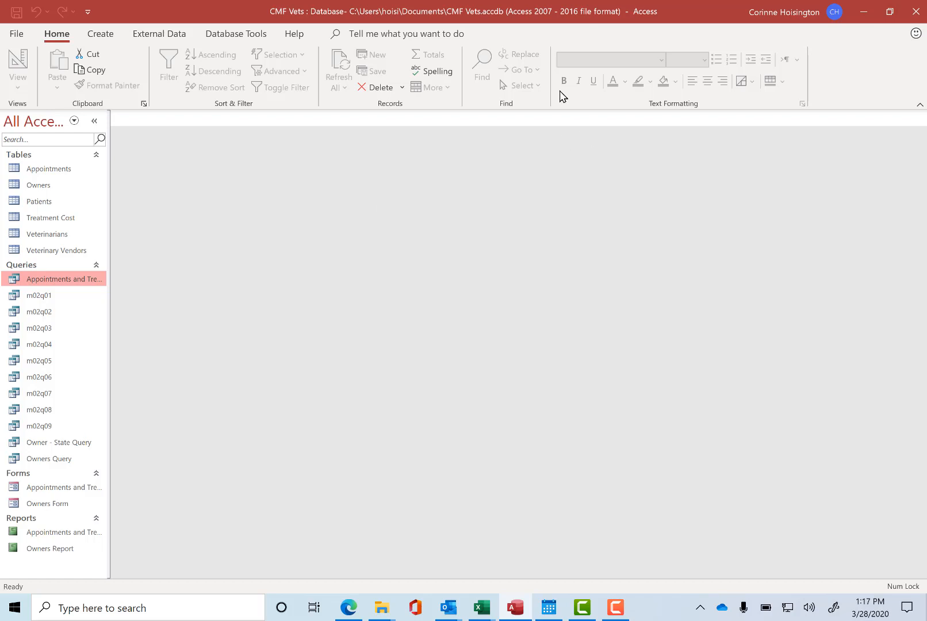
- Create a new query in Design view, add the Veterinary Vendors table and enlarge its field list to show all fields
click(100, 36)
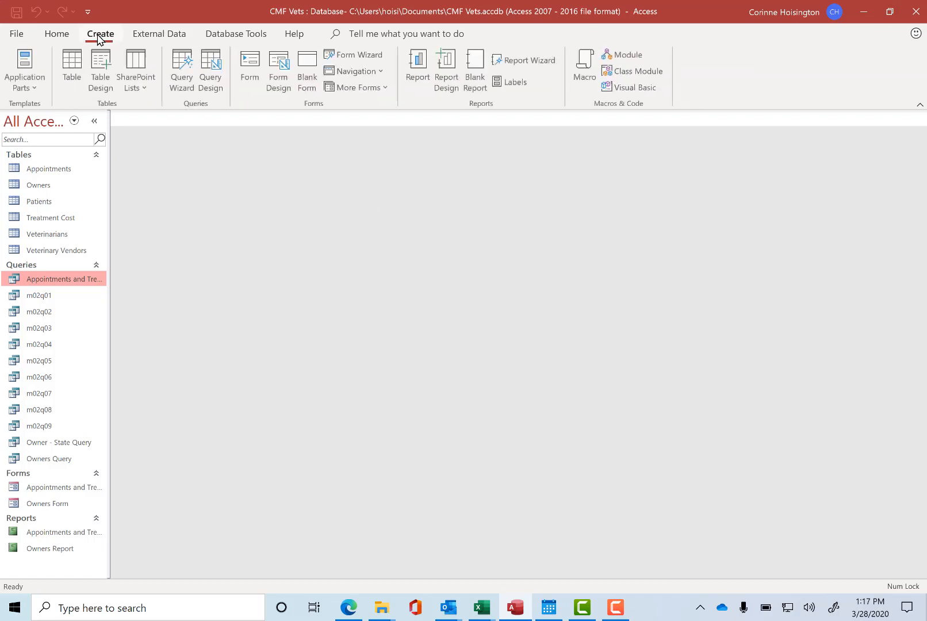
click(221, 81)
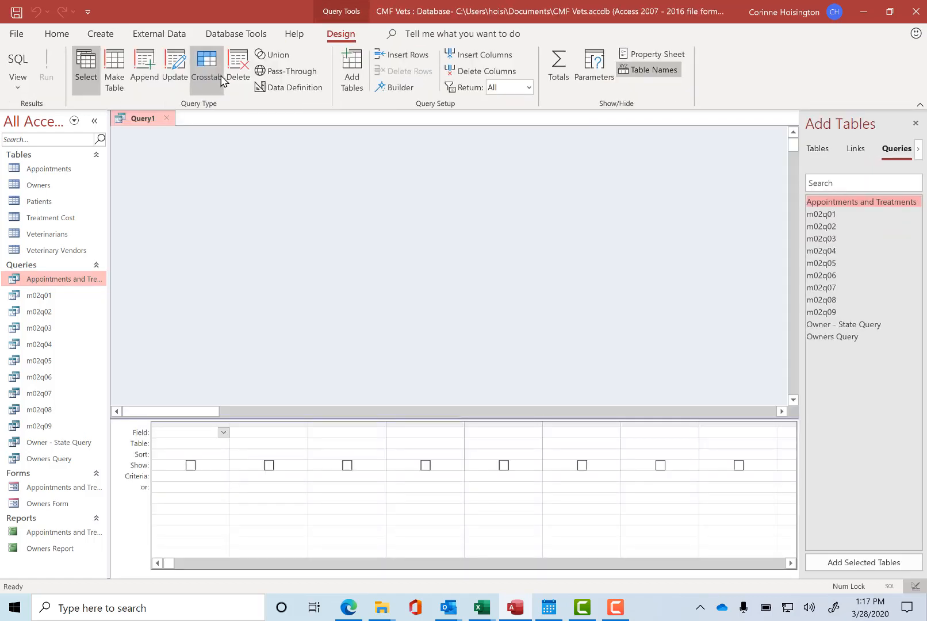
click(822, 151)
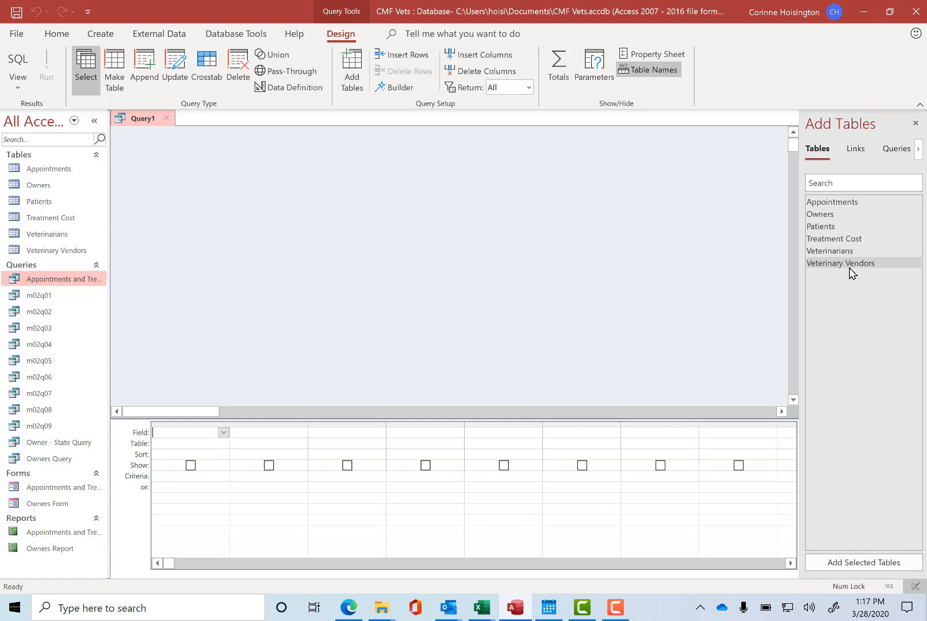
double_click(849, 265)
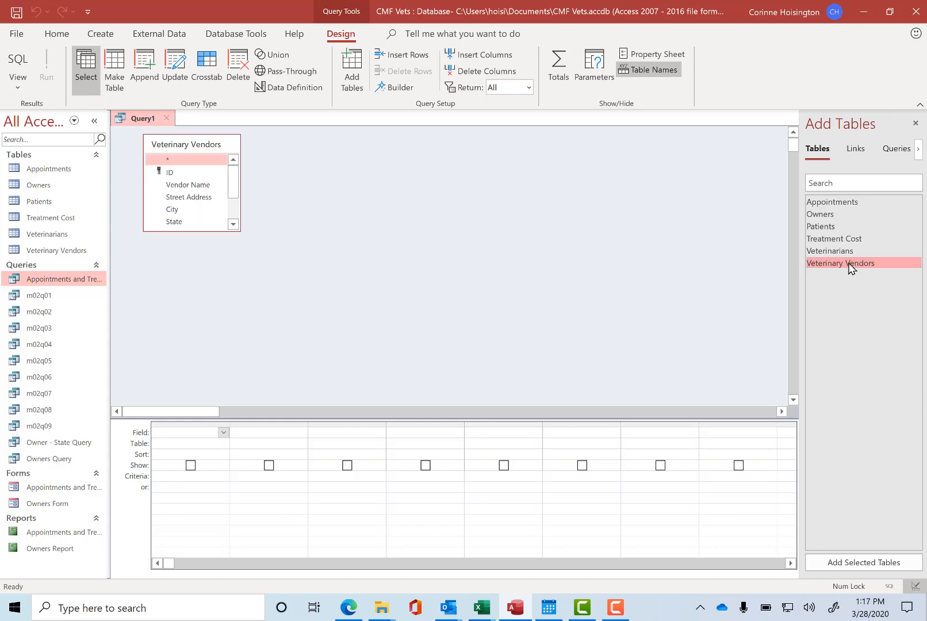
drag(198, 231, 197, 309)
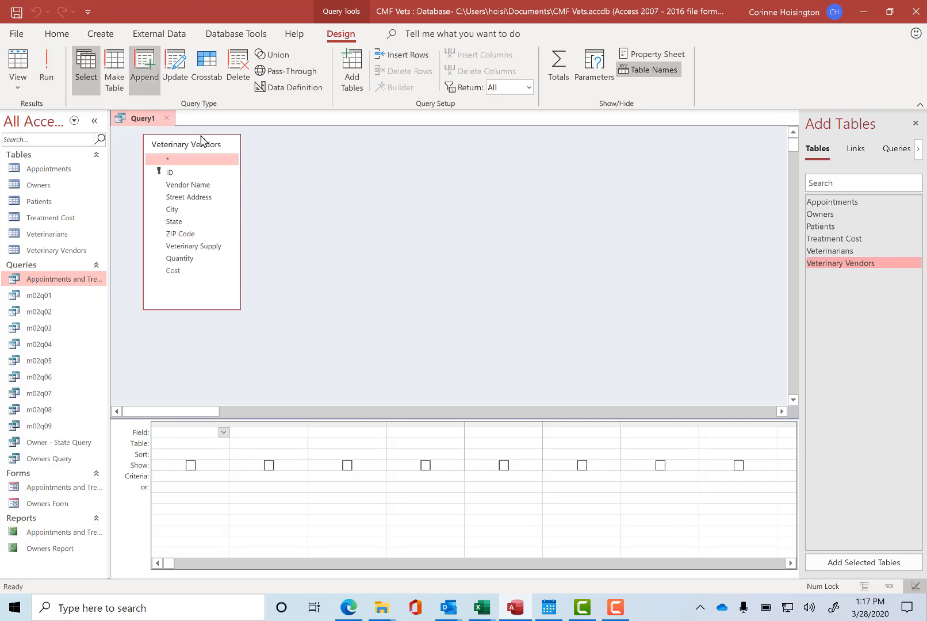
- Add the Vendor Name, State, Veterinary Supply, Quantity and Cost fields to the query and run it
double_click(188, 184)
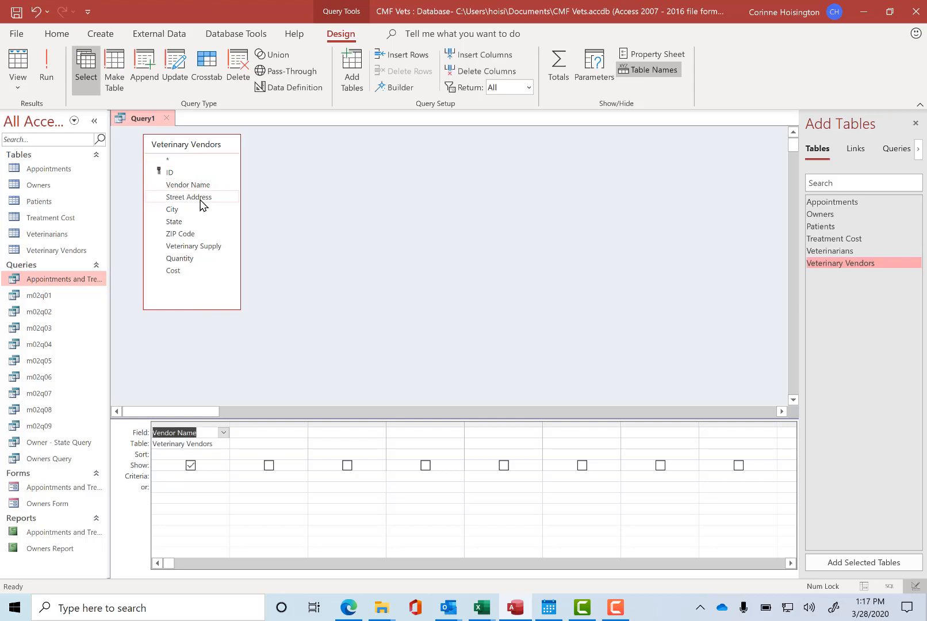
double_click(178, 222)
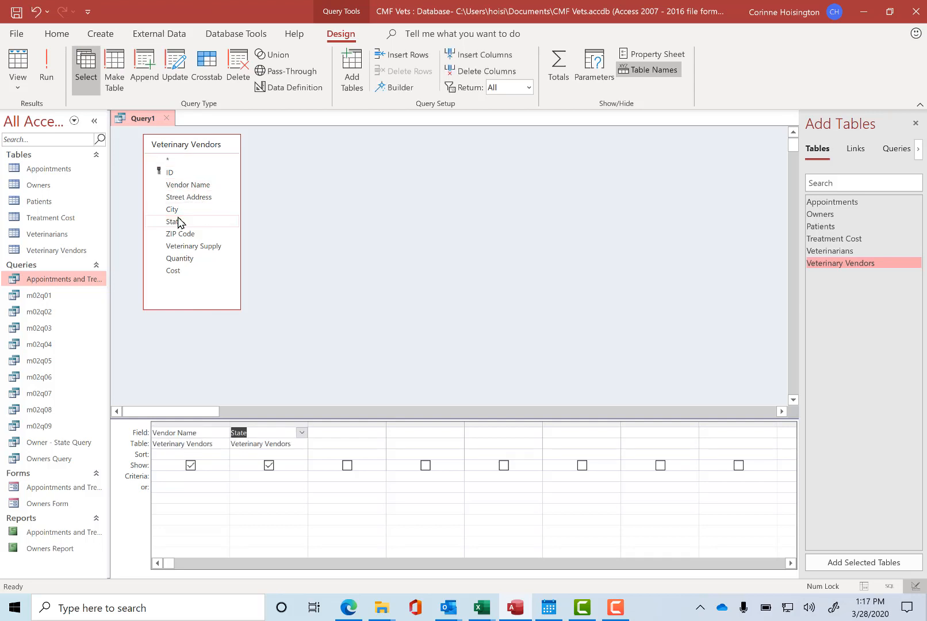
click(210, 252)
double_click(210, 252)
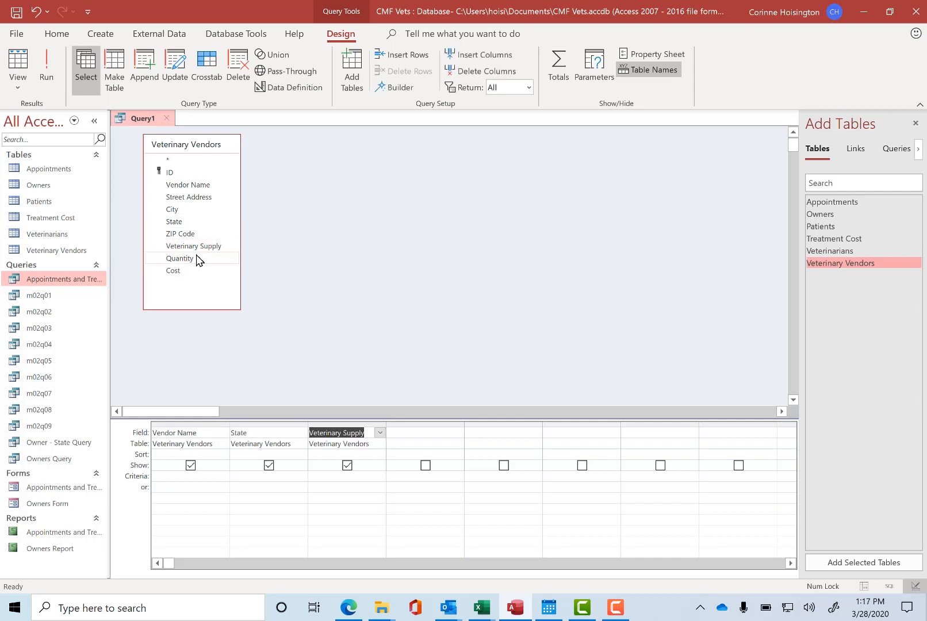
click(196, 260)
double_click(196, 260)
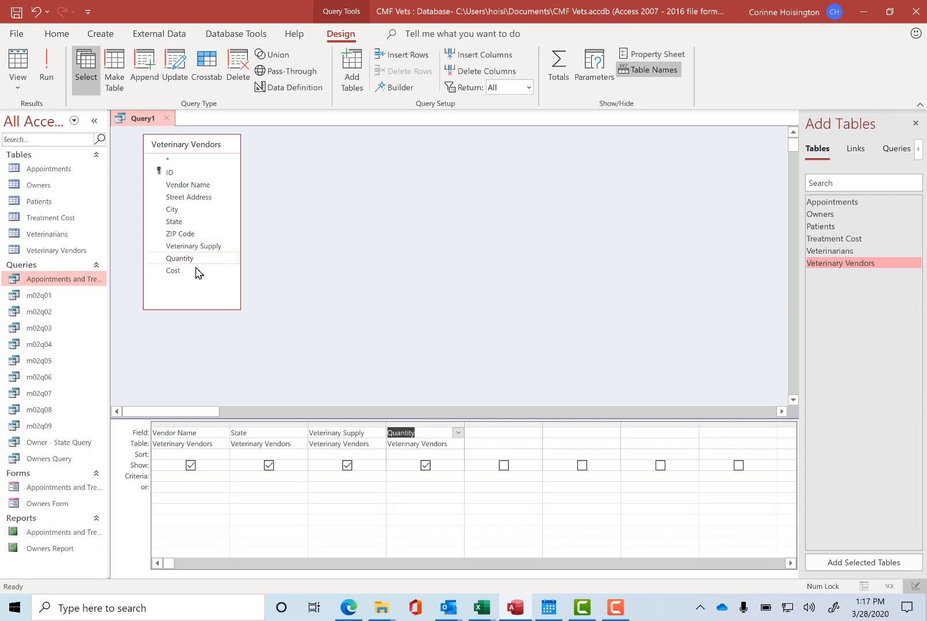
double_click(193, 271)
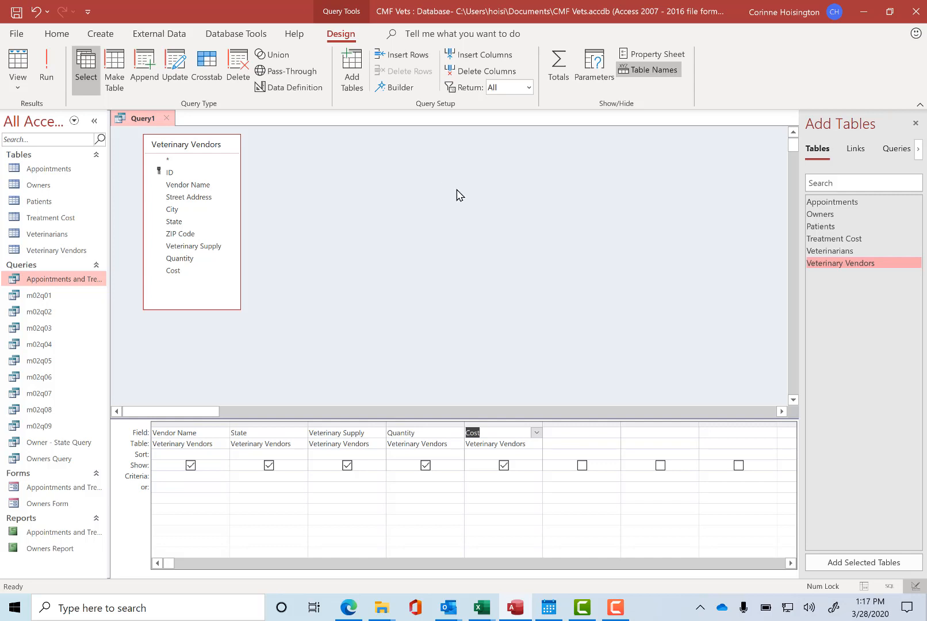
click(46, 81)
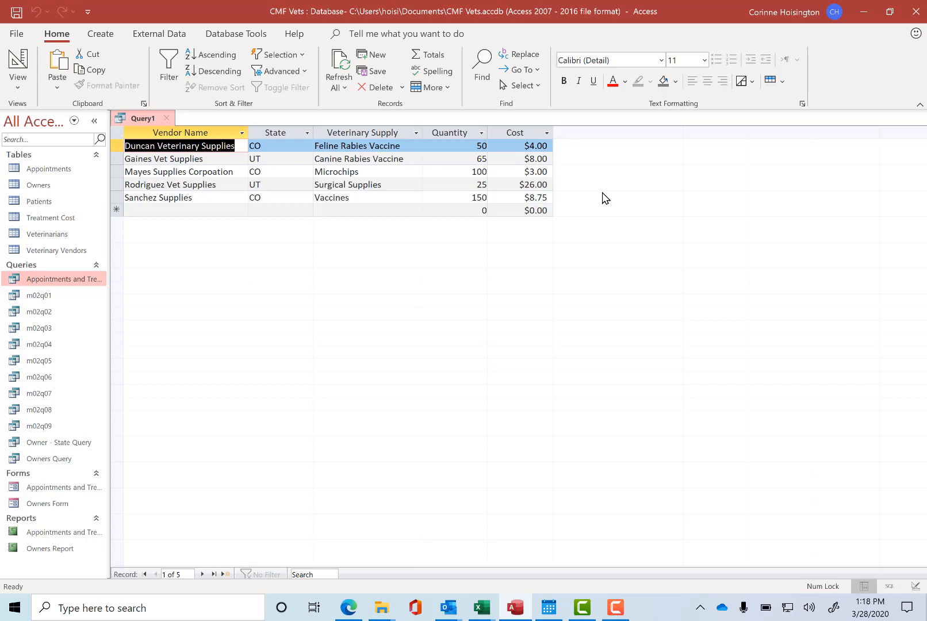
- Add the calculated field Total Cost:[Quantity]*[Cost] in the first empty column of the query design using the Zoom box, and run the query
click(12, 87)
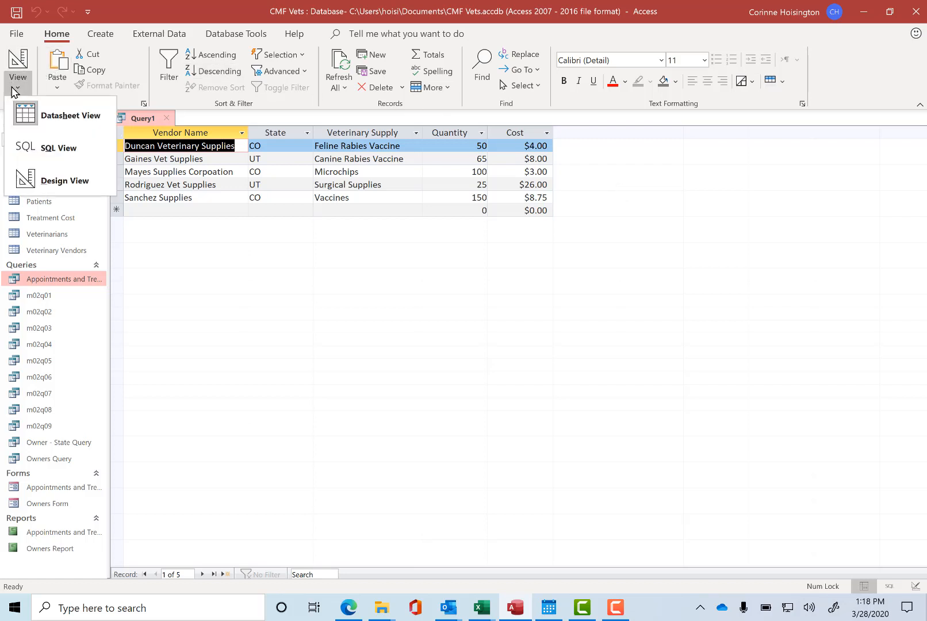
click(29, 183)
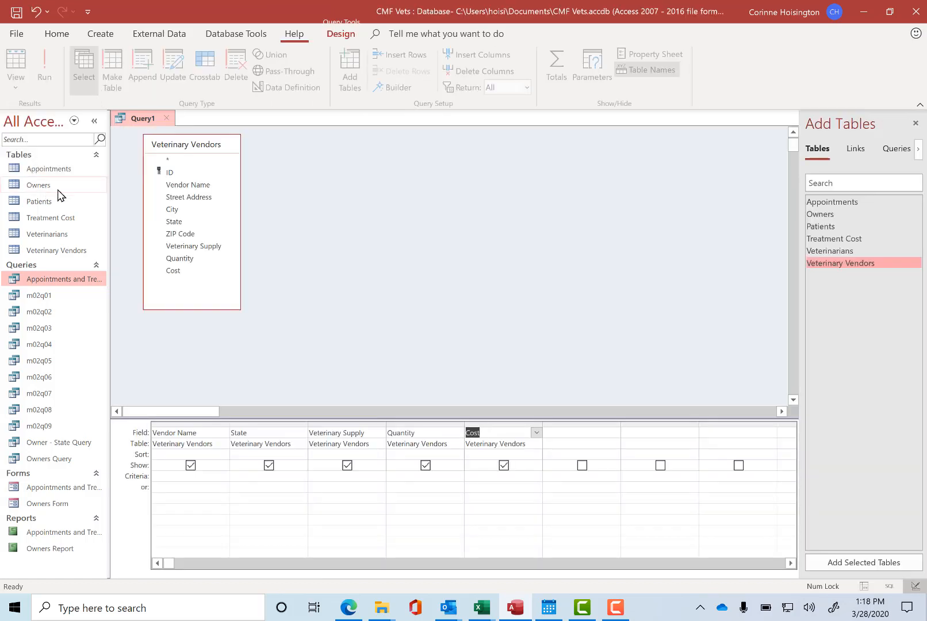
click(564, 433)
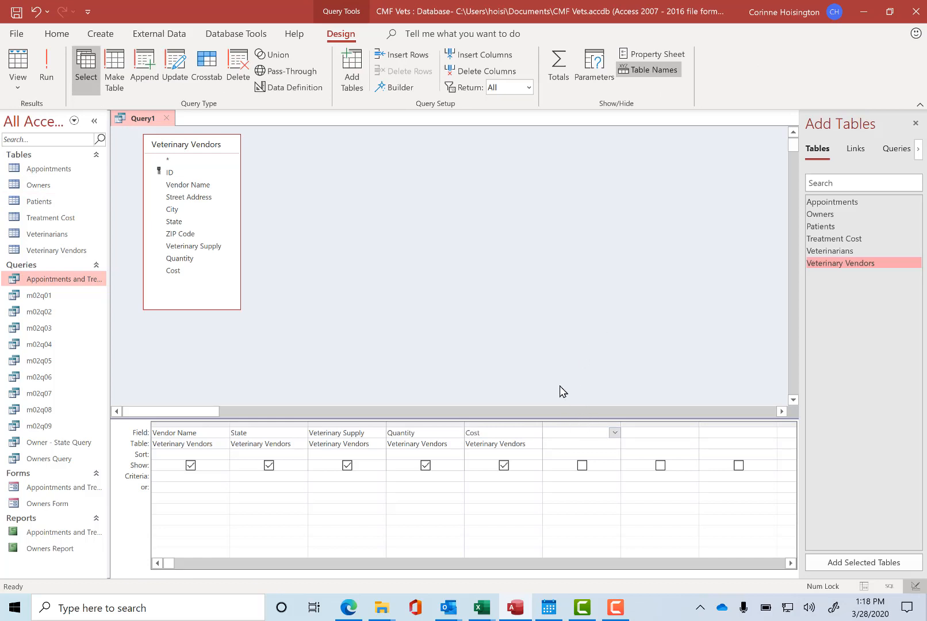
right_click(562, 433)
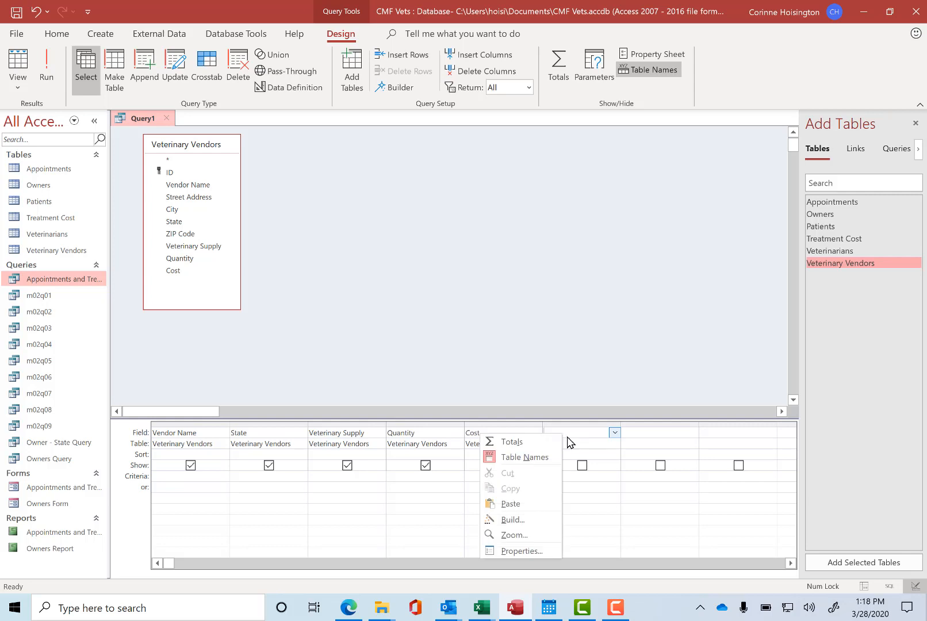
click(527, 540)
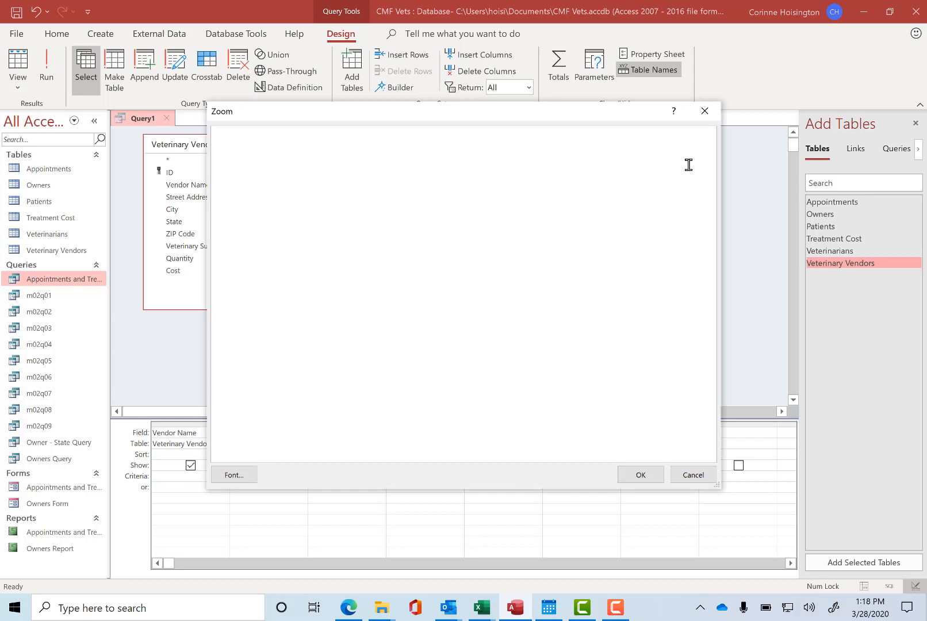
text(Total Cost)
text(:)
text([)
text(Quanity)
key(BackSpace)
key(BackSpace)
key(BackSpace)
text(tity])
text(*[Cost)
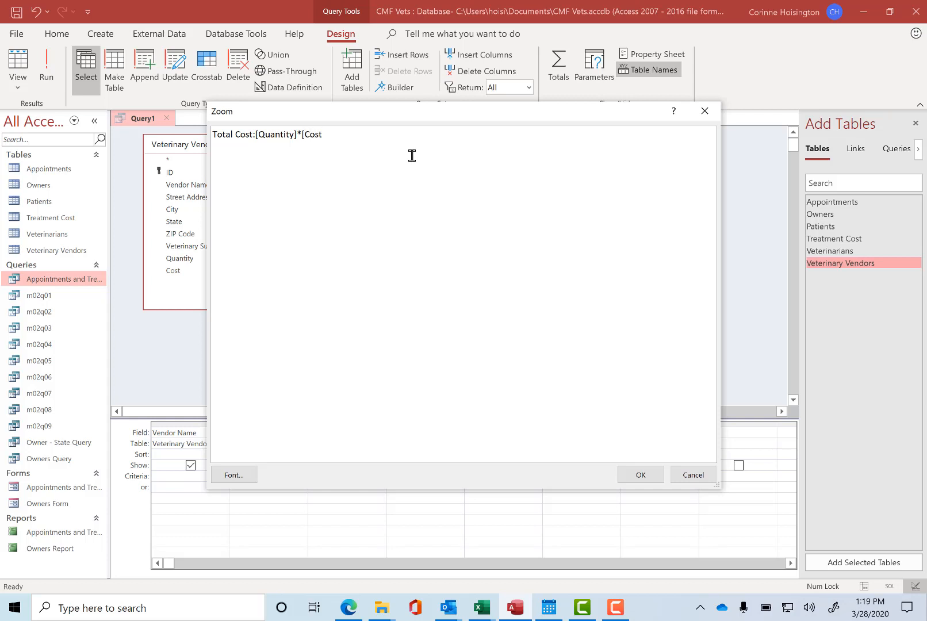
text(])
click(638, 480)
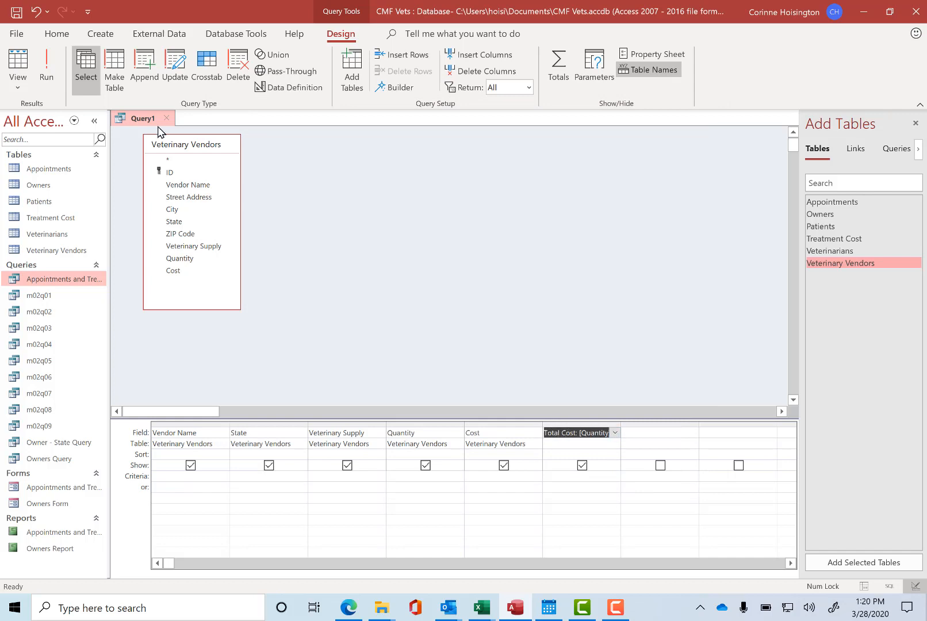
click(48, 75)
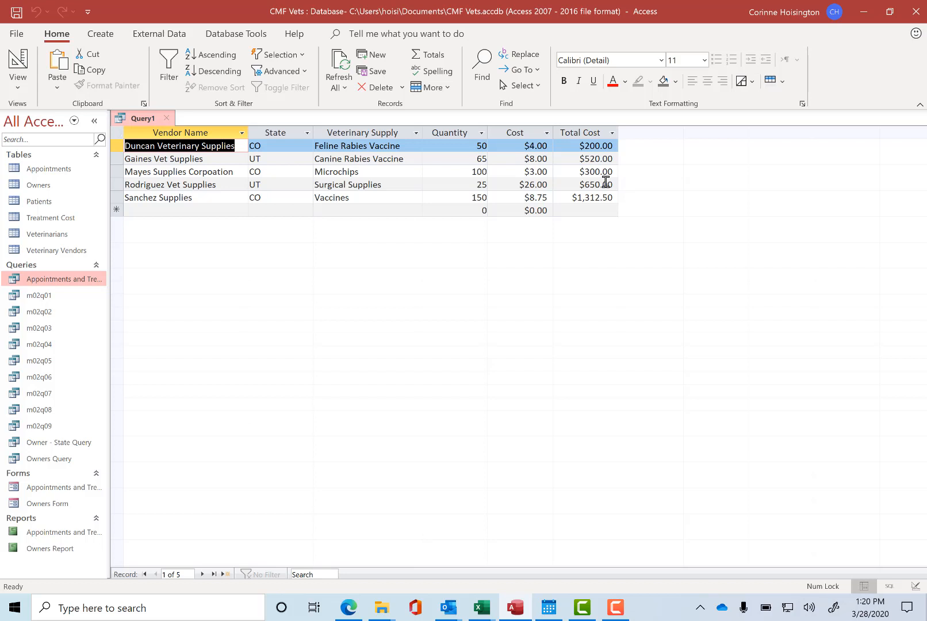
click(615, 607)
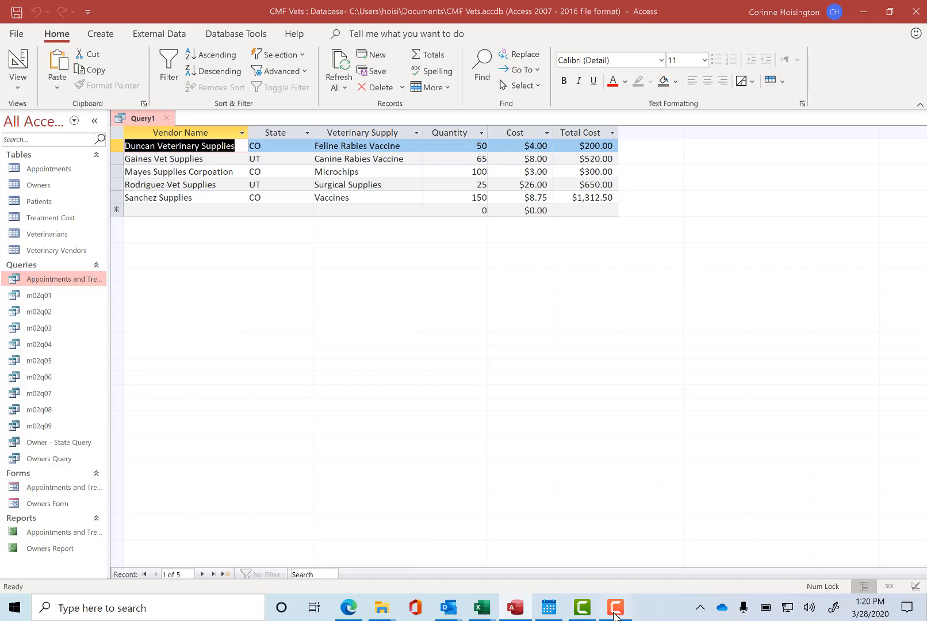
click(908, 566)
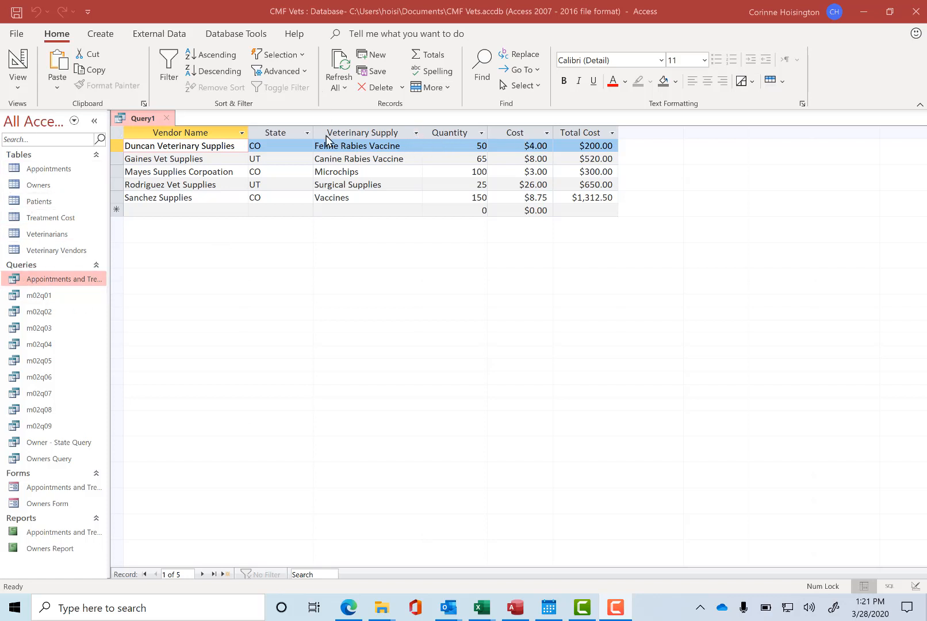
- In the query's Design view, set the caption of the Quantity field to Vendor Quantity in its field properties
click(17, 87)
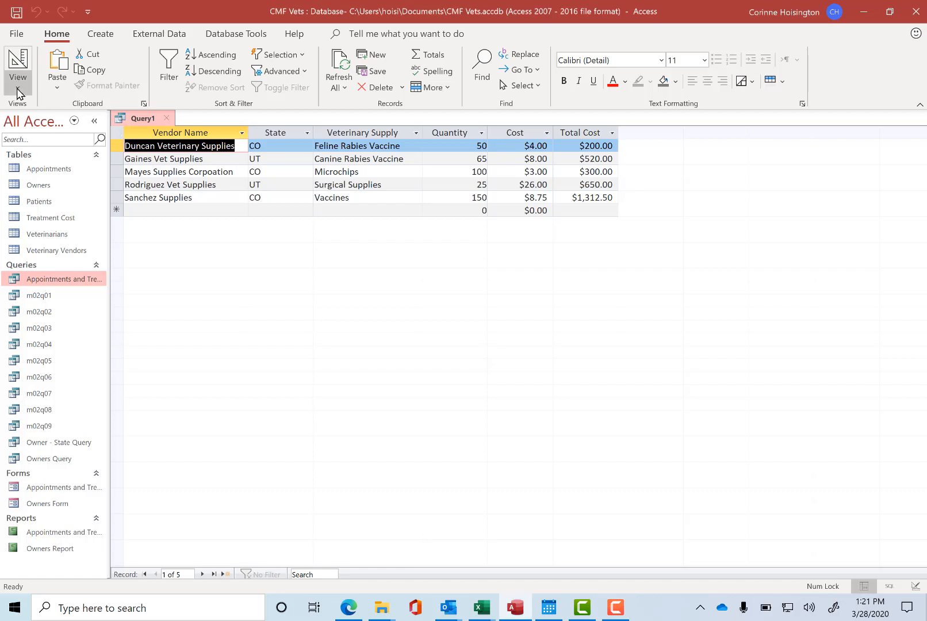
click(18, 88)
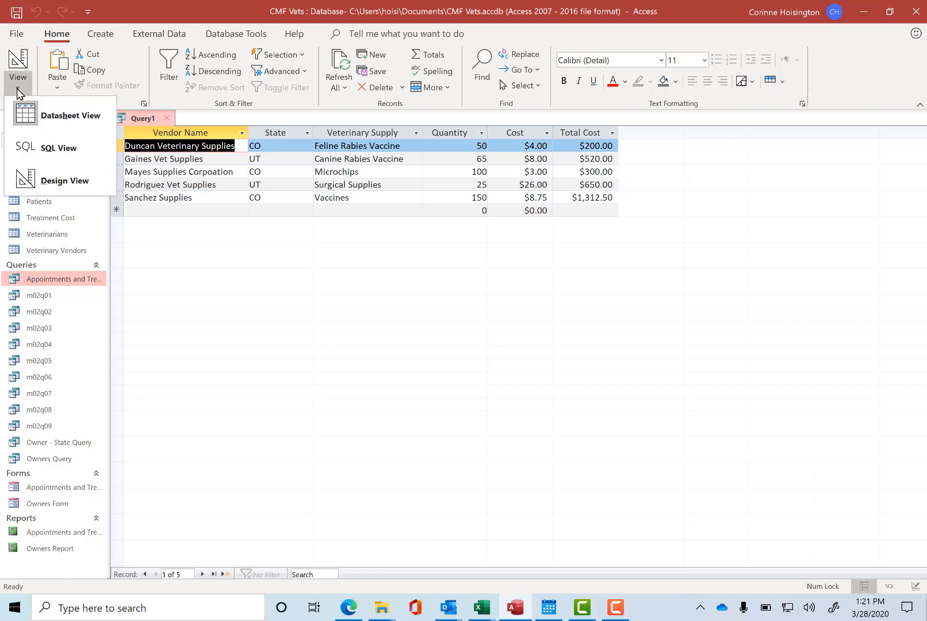
click(39, 180)
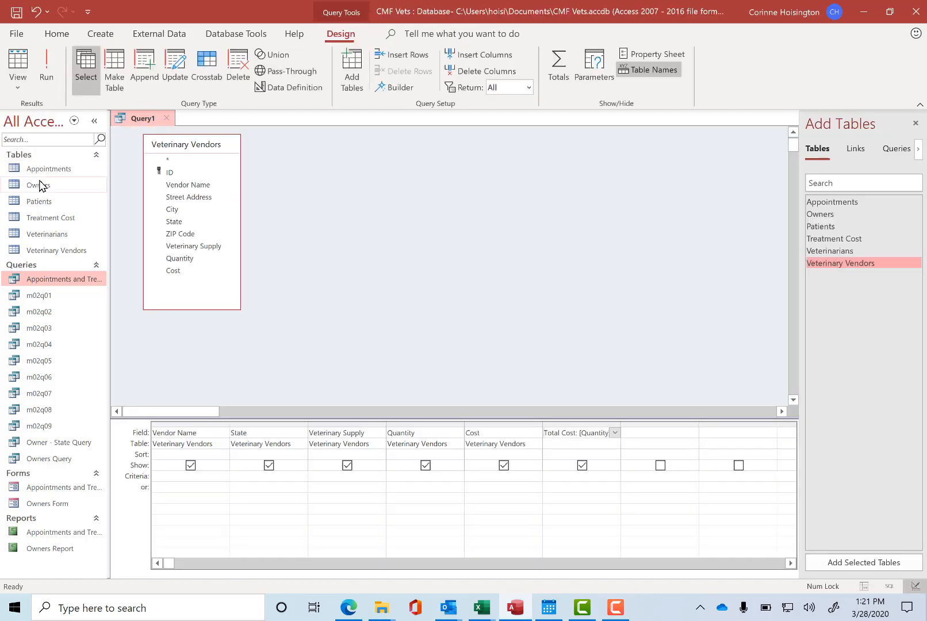
click(426, 431)
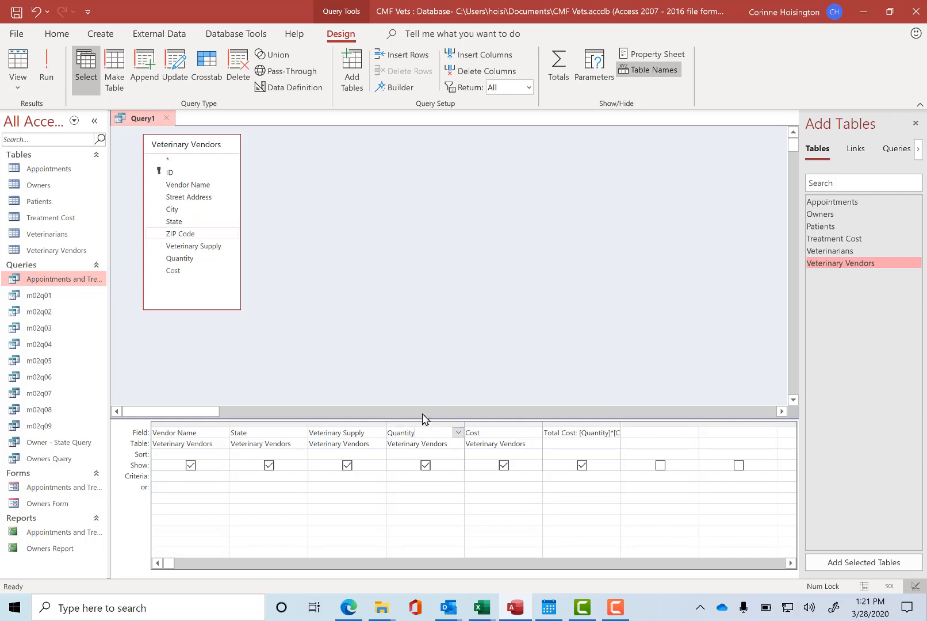
click(659, 53)
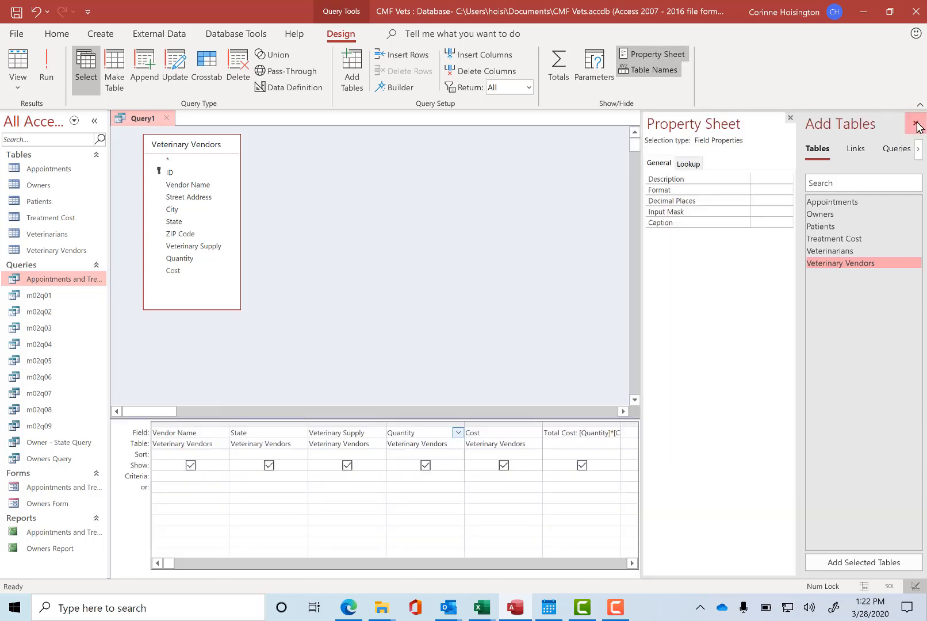
click(915, 124)
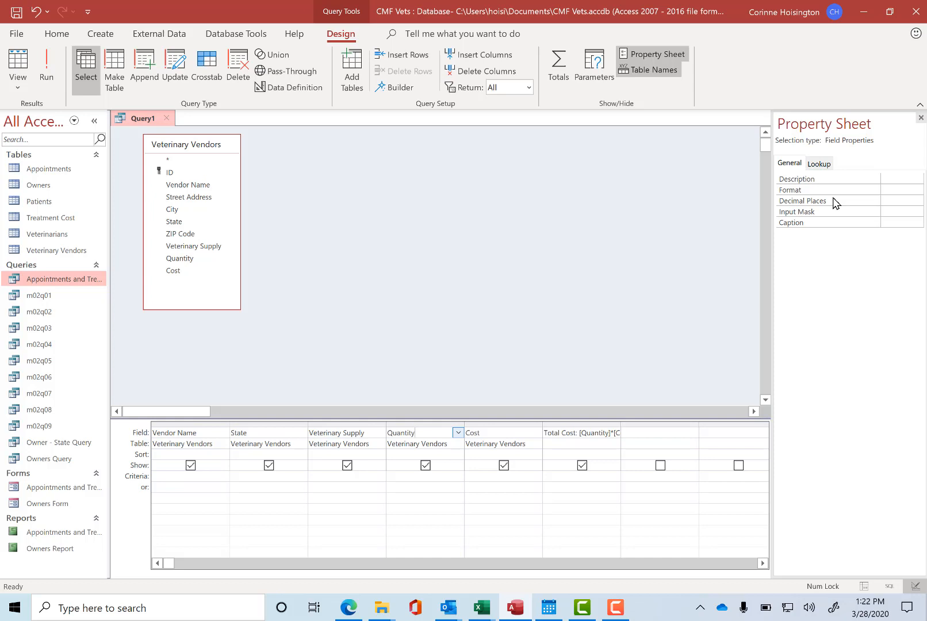
click(885, 222)
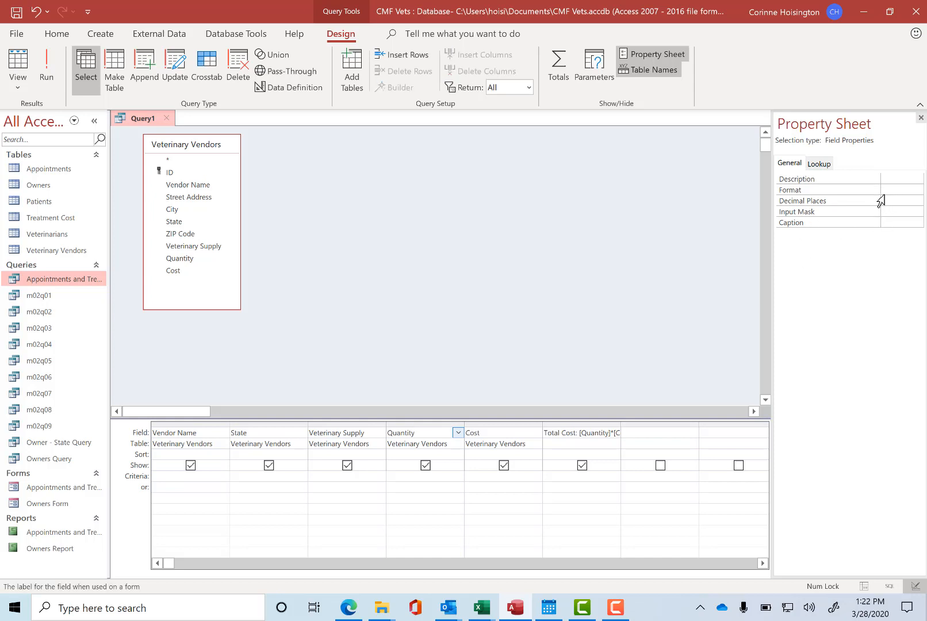
drag(880, 200, 831, 202)
text(Vendor Quantity)
- Set the caption of the Cost field to Vendor Cost and run the query
click(506, 435)
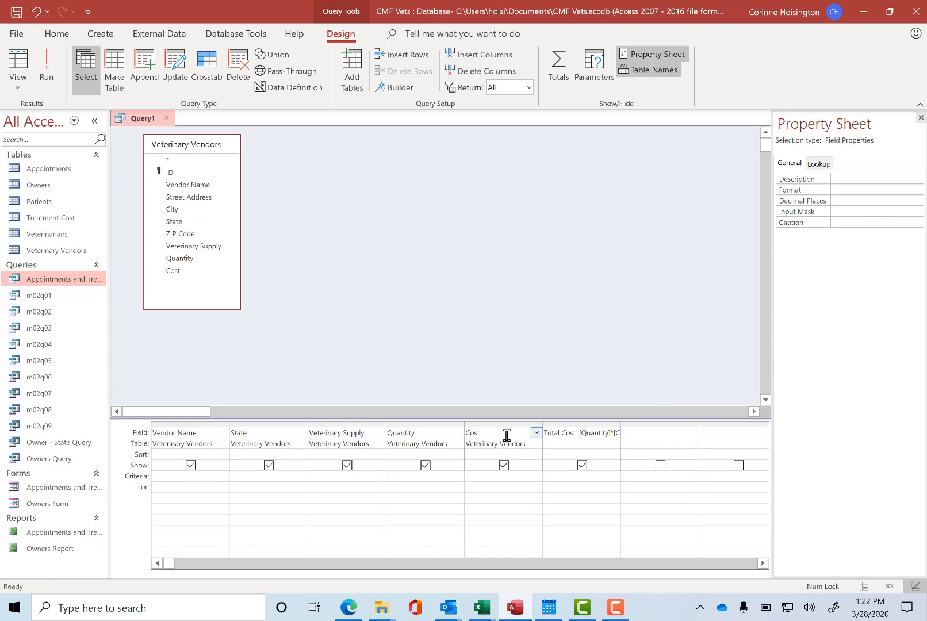
click(854, 223)
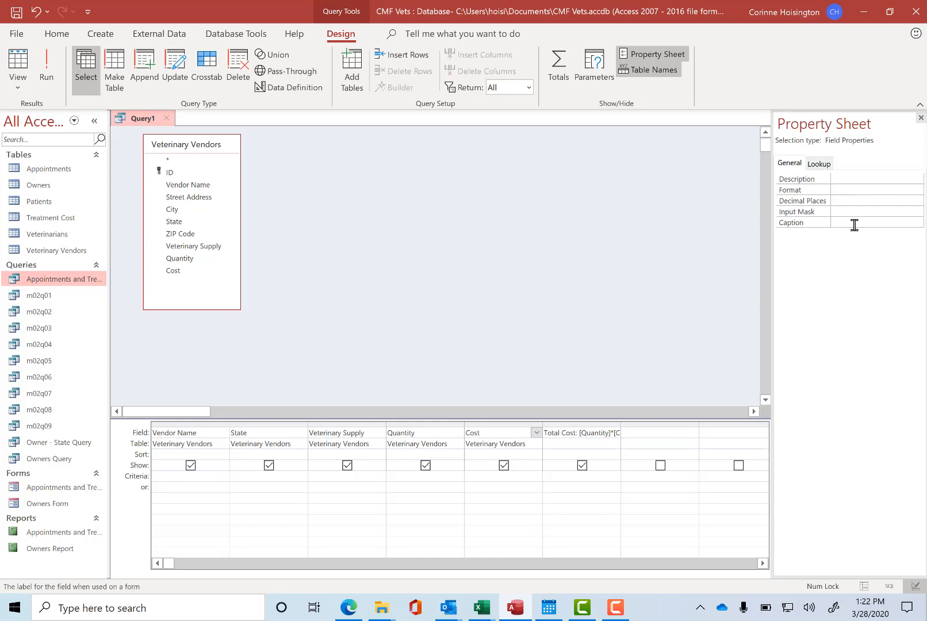
text(Vendo)
key(BackSpace)
key(BackSpace)
key(BackSpace)
key(BackSpace)
text(endor Cost)
click(52, 64)
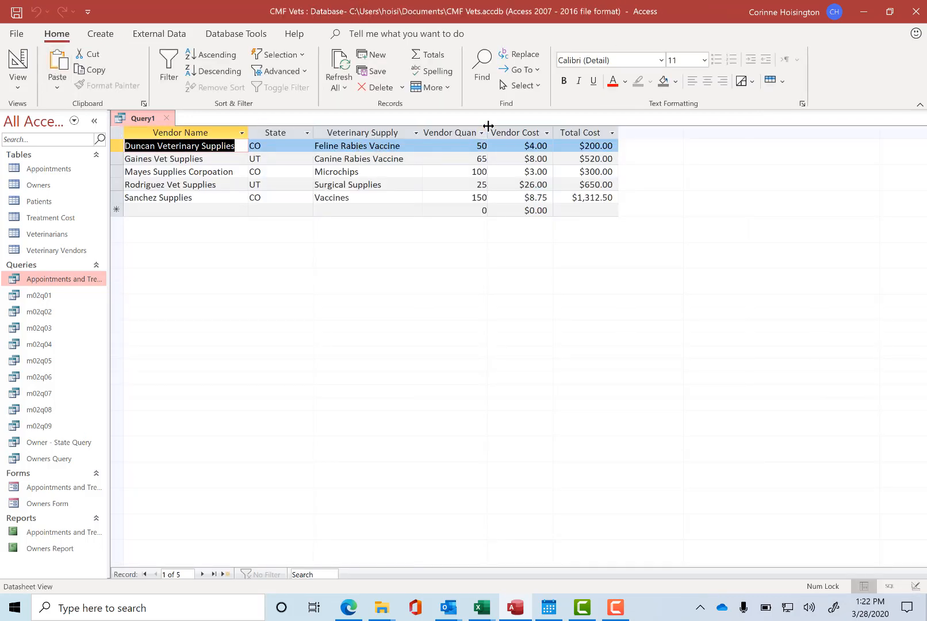
- Widen the Vendor Quantity column to show its full caption, then close the query and save it as m02q10
drag(487, 127, 524, 127)
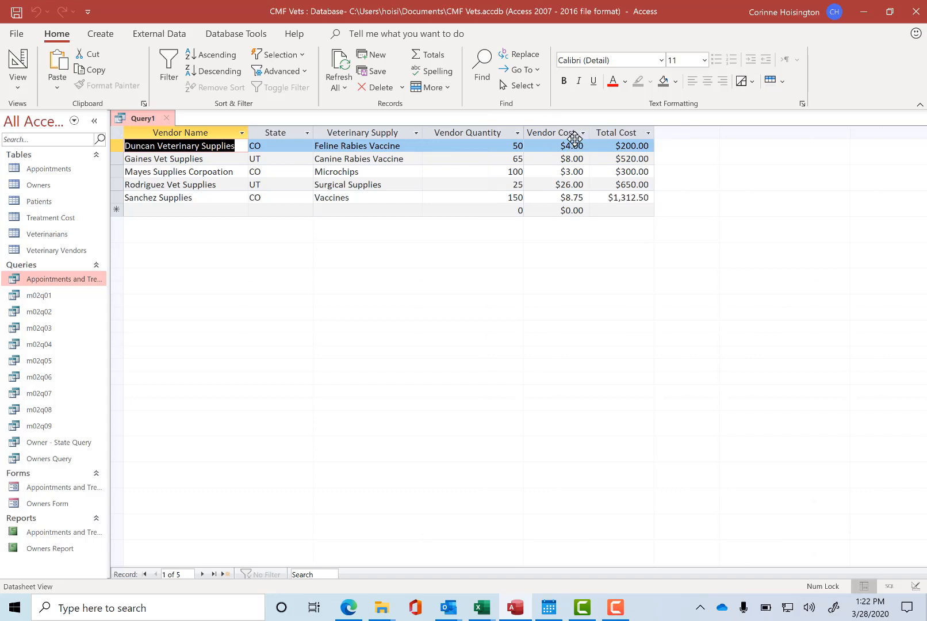
click(168, 121)
click(432, 343)
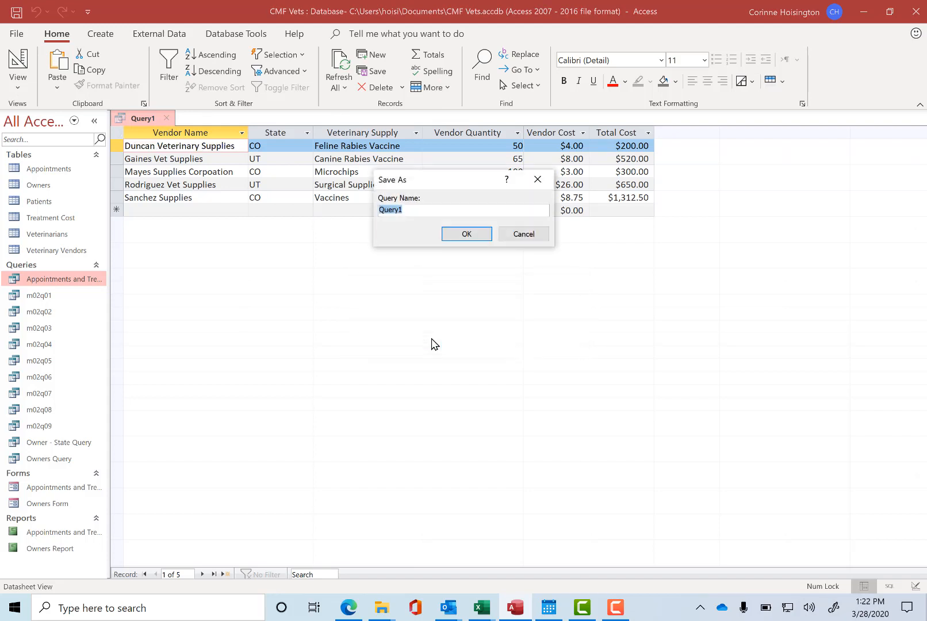
text(m02q10)
click(470, 236)
click(615, 607)
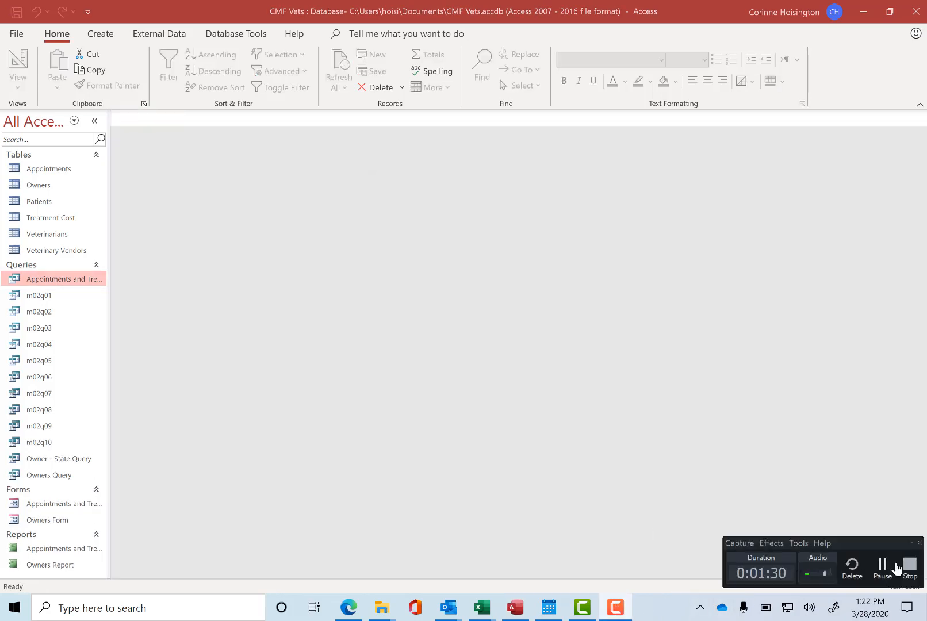
click(906, 562)
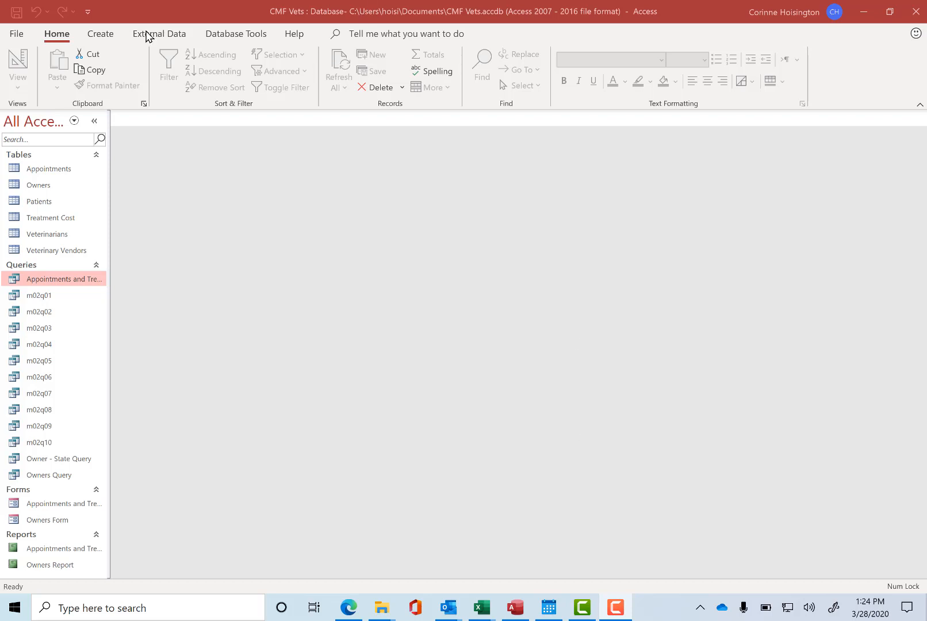
- Create a new query in Design view based on the Veterinary Vendors table, with the Property Sheet closed
click(101, 35)
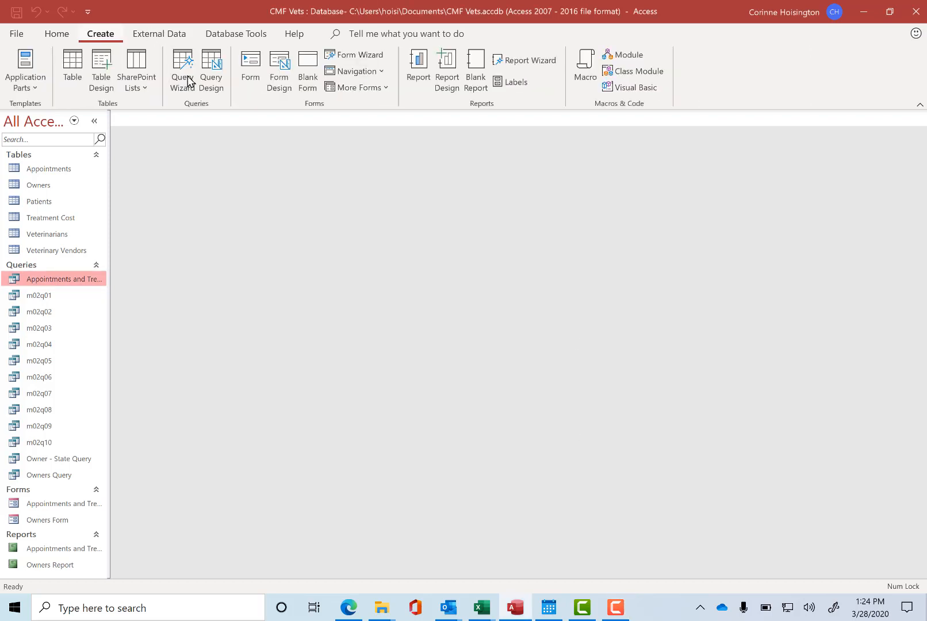
click(217, 71)
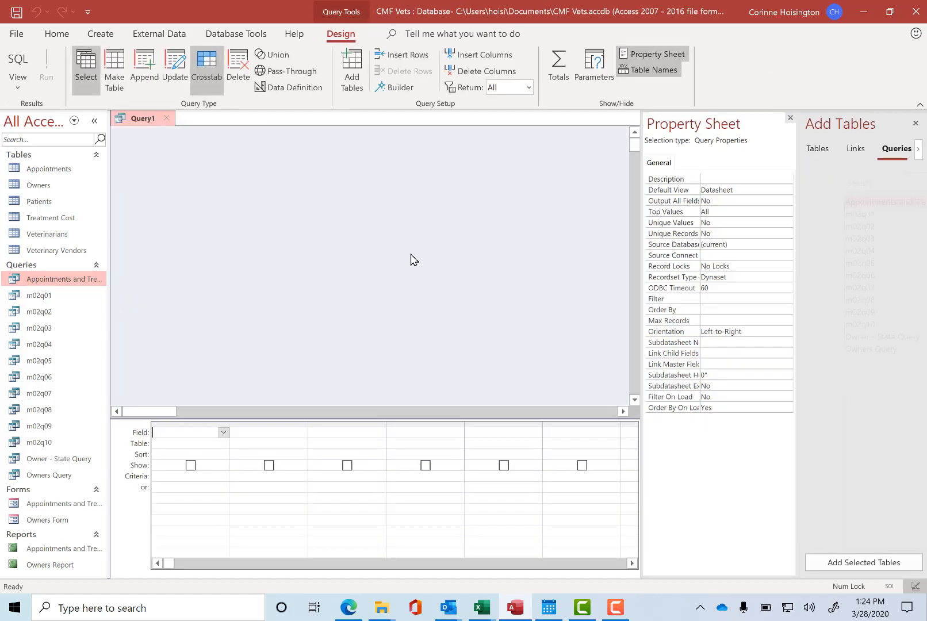
click(790, 117)
click(829, 147)
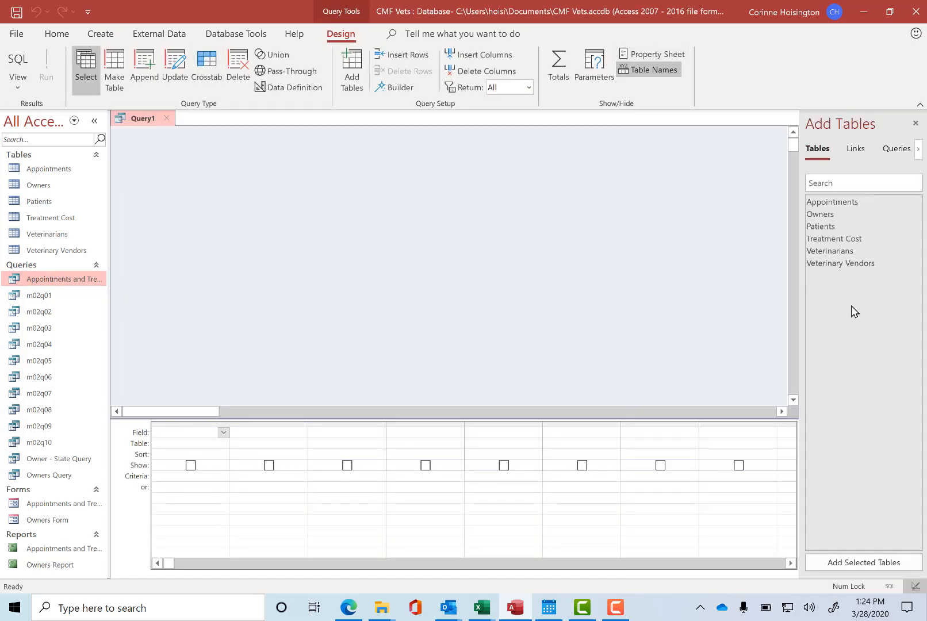
double_click(853, 263)
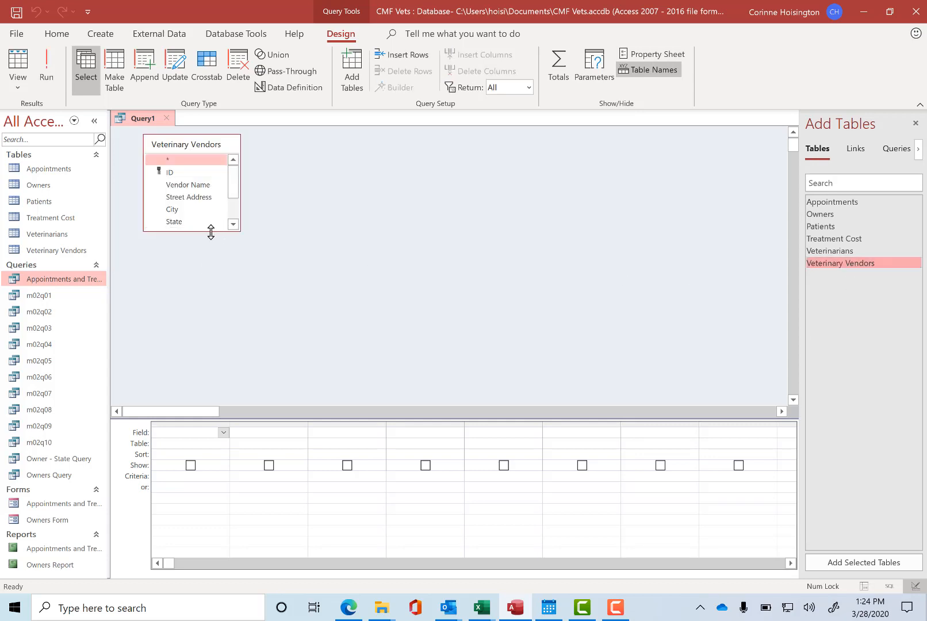
- Enlarge the Veterinary Vendors field list, add the Cost field to the query and run it
drag(208, 231, 205, 324)
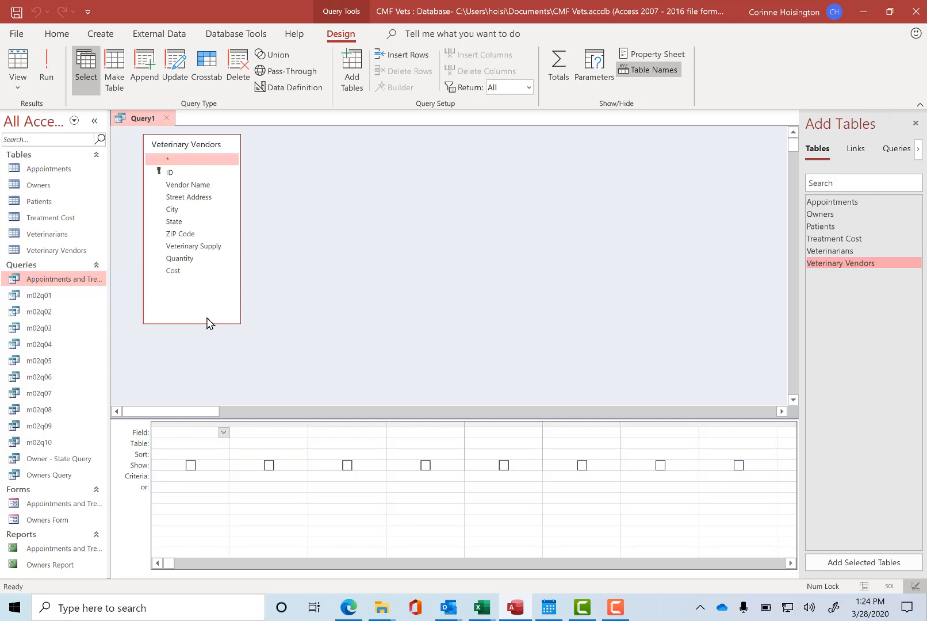
double_click(182, 273)
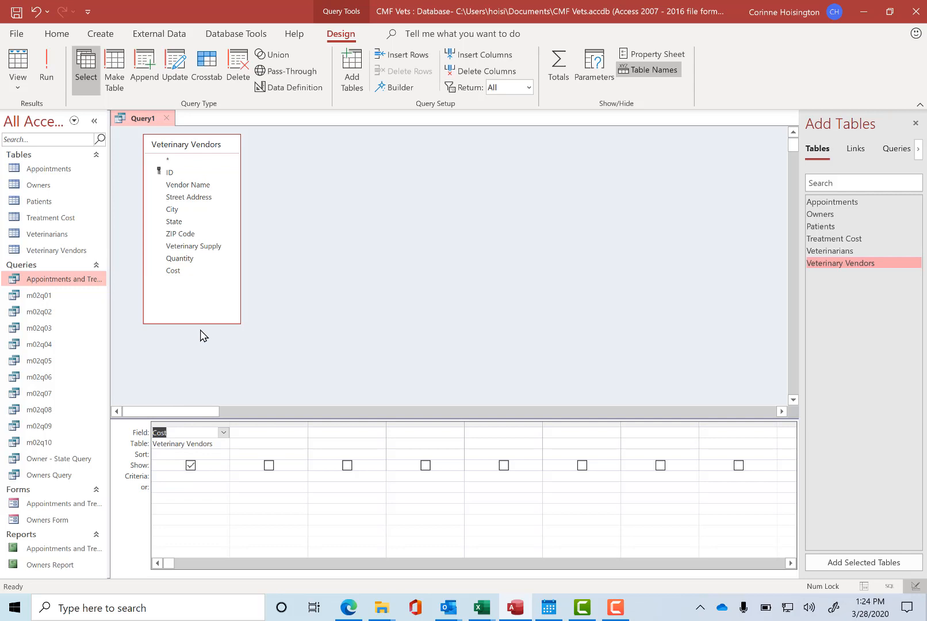
click(48, 80)
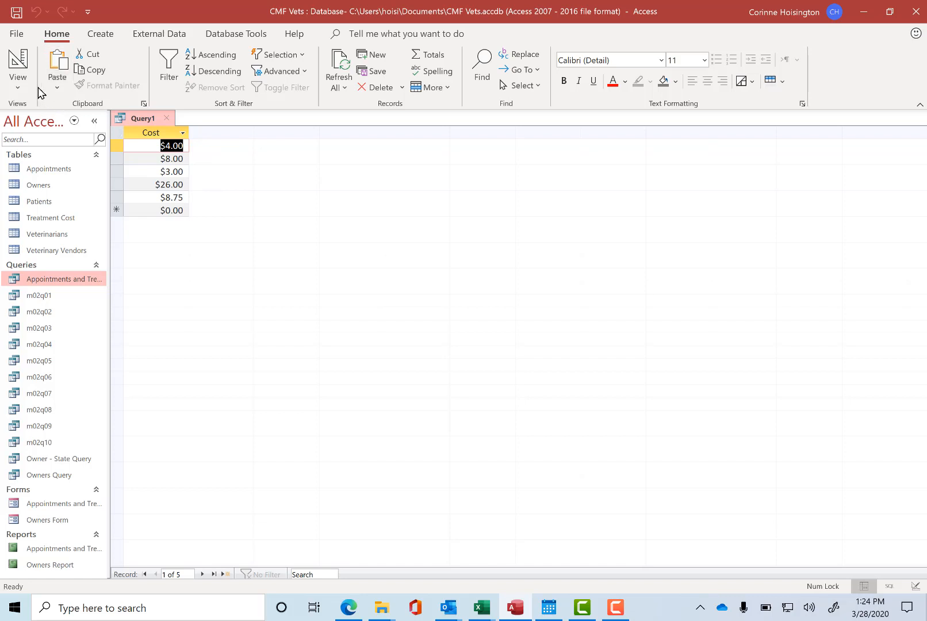
- In the query's Design view, show the Total row, set the Cost field's total to Sum and run the query
click(17, 87)
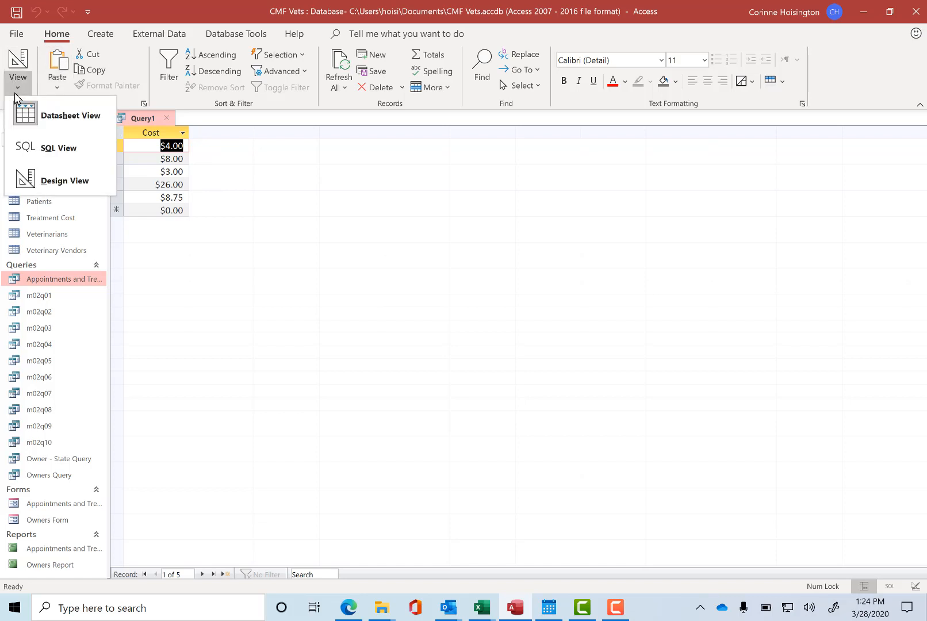
click(65, 181)
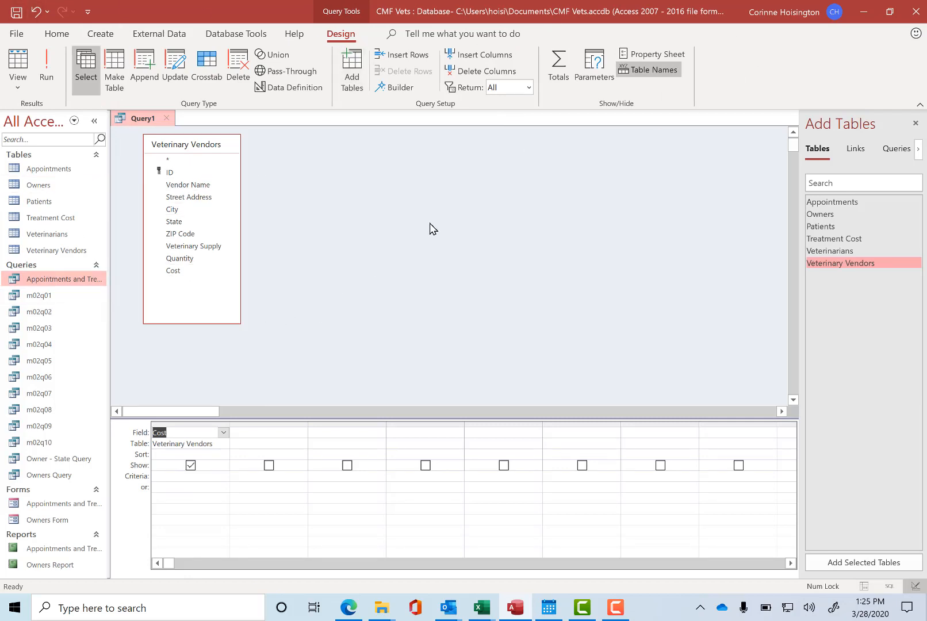
click(557, 81)
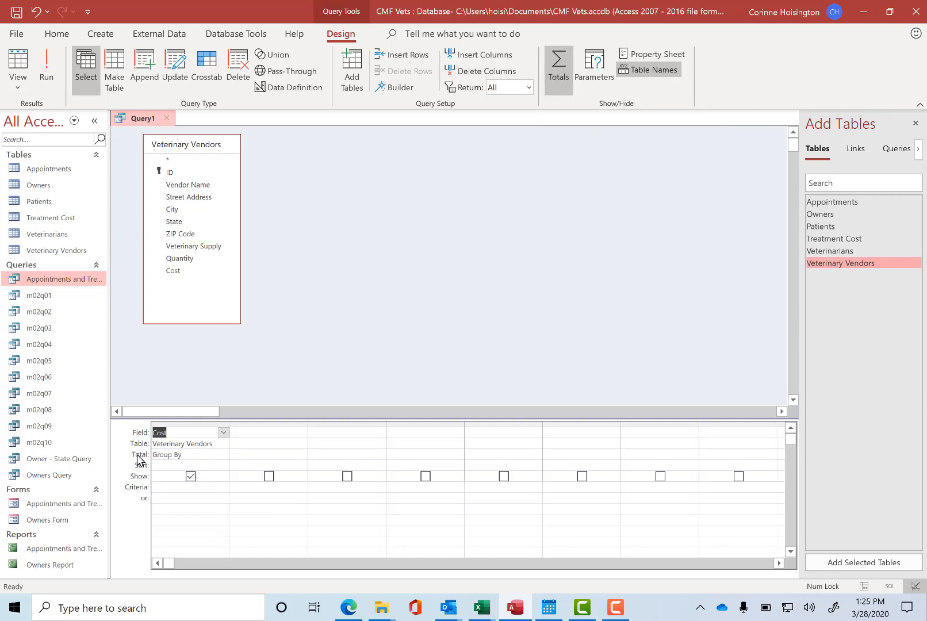
click(210, 452)
click(224, 455)
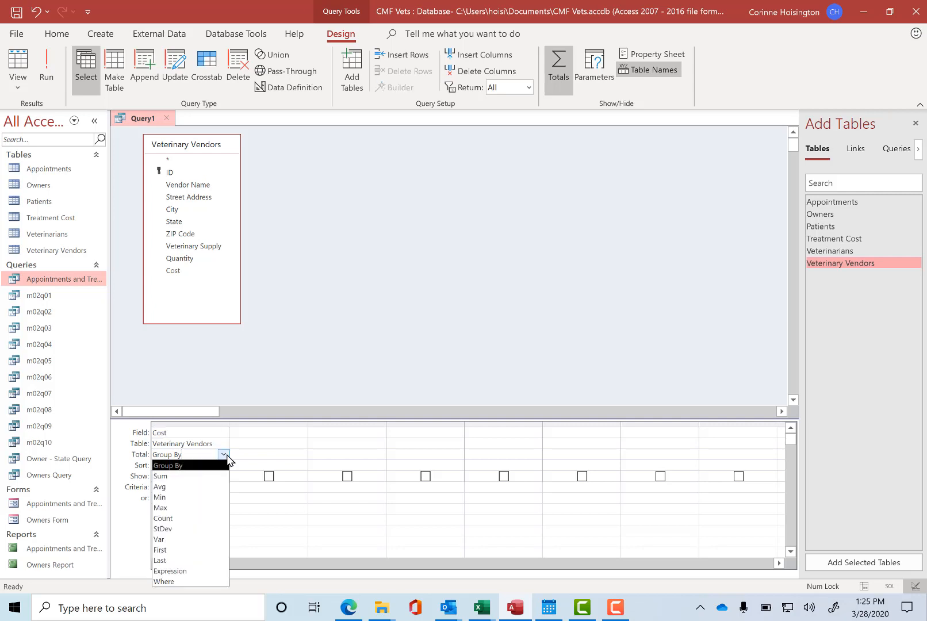
click(196, 476)
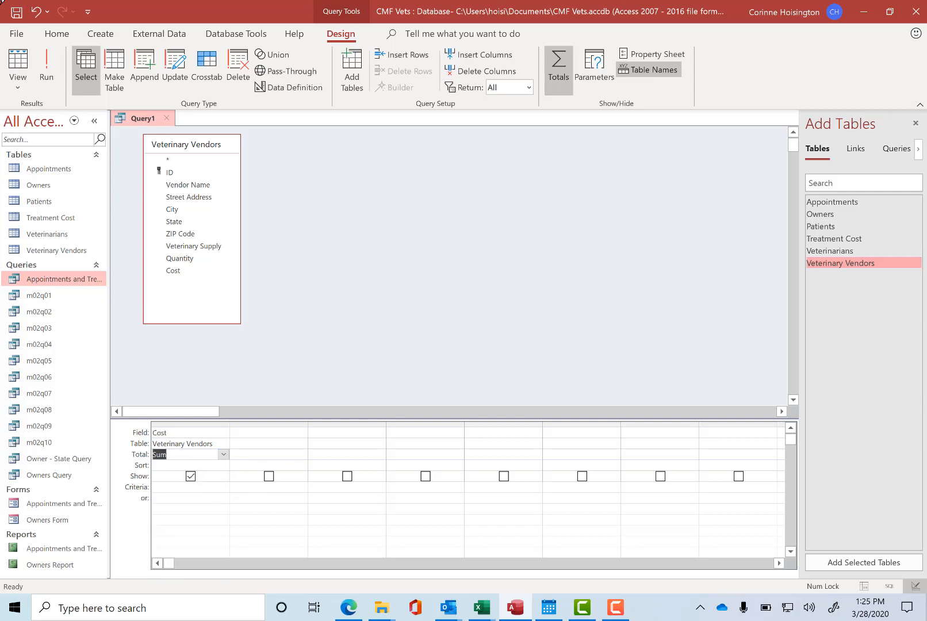
click(37, 64)
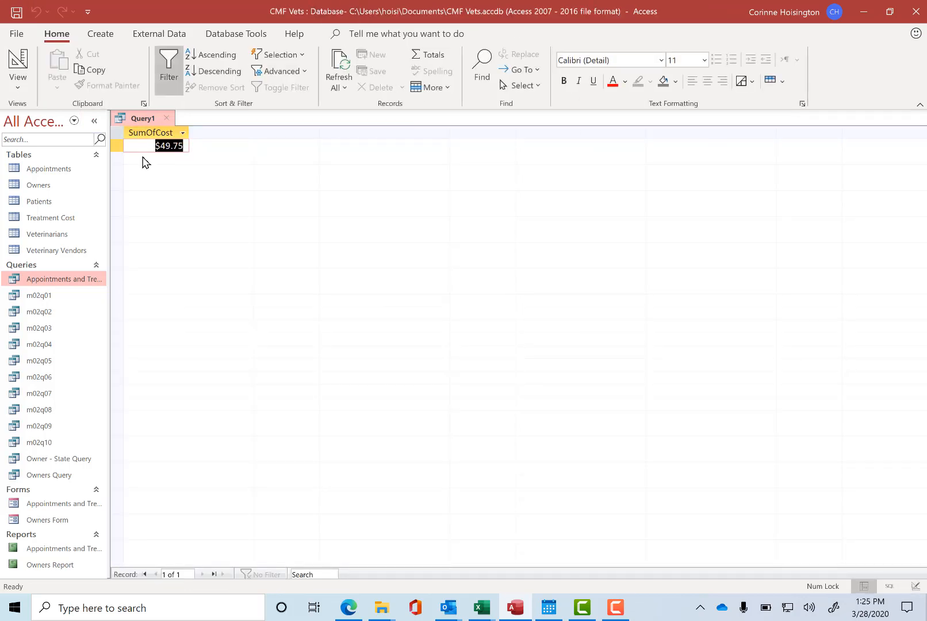
- Change the Cost field's total to Avg in Design view and run the query
click(17, 84)
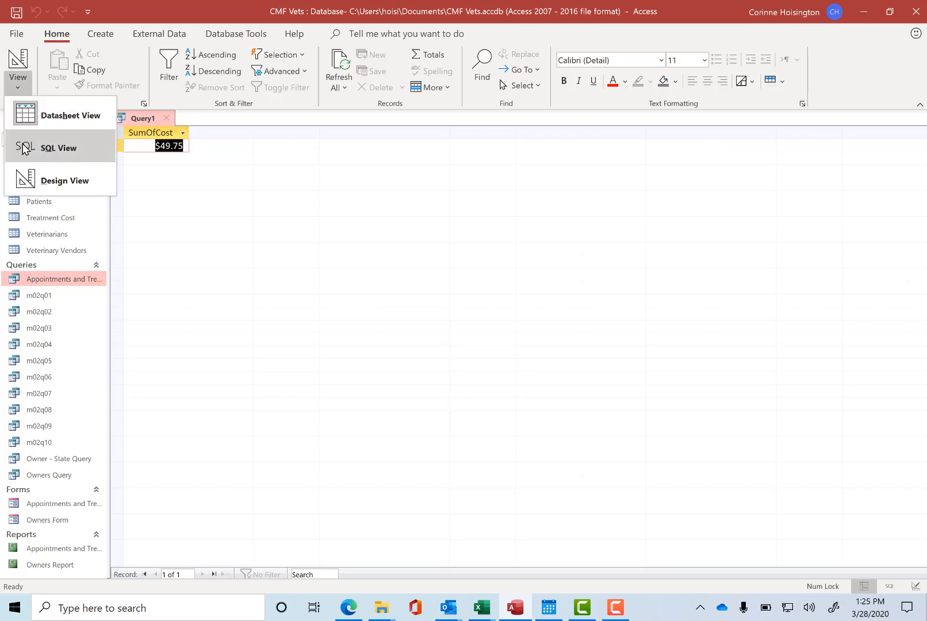
click(36, 182)
click(223, 454)
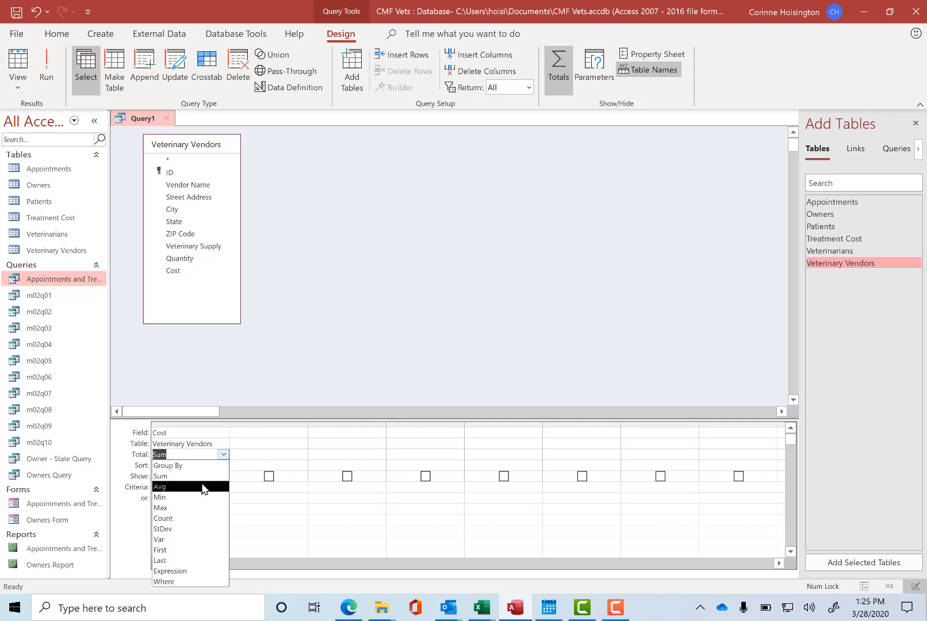
click(202, 487)
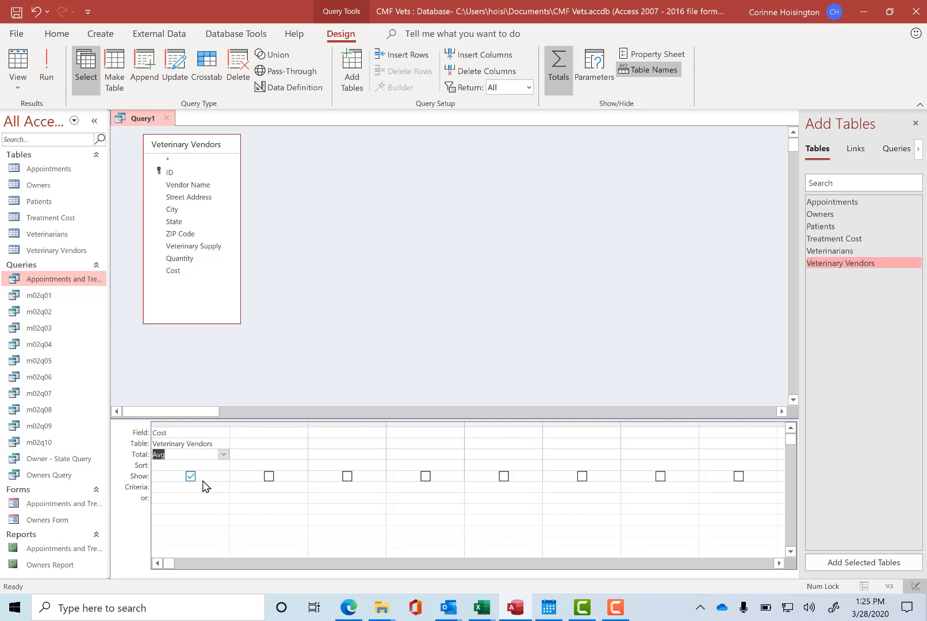
click(59, 67)
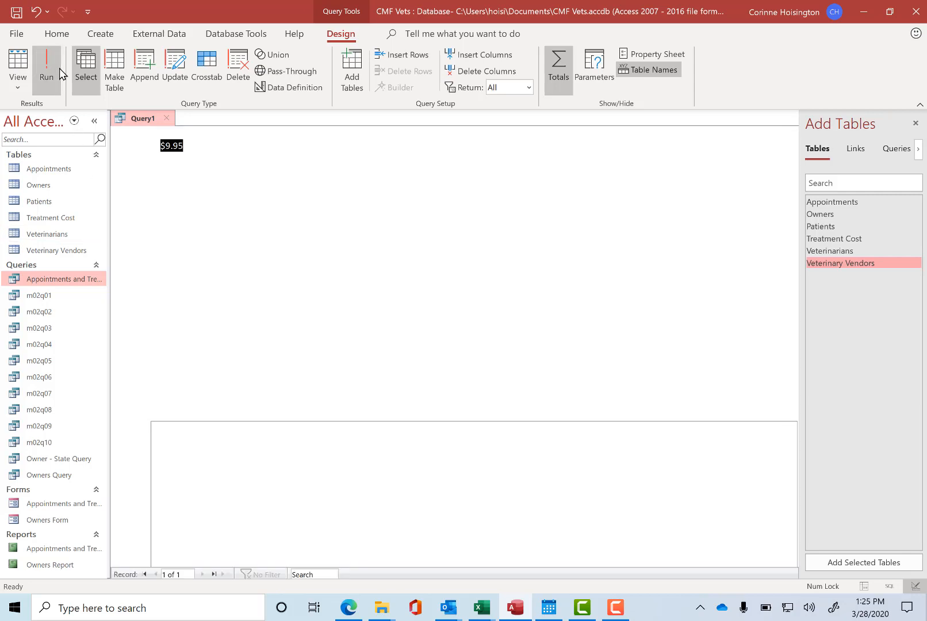
- Return to the query's Design view and add the Vendor Name field beside Cost
click(20, 87)
click(54, 183)
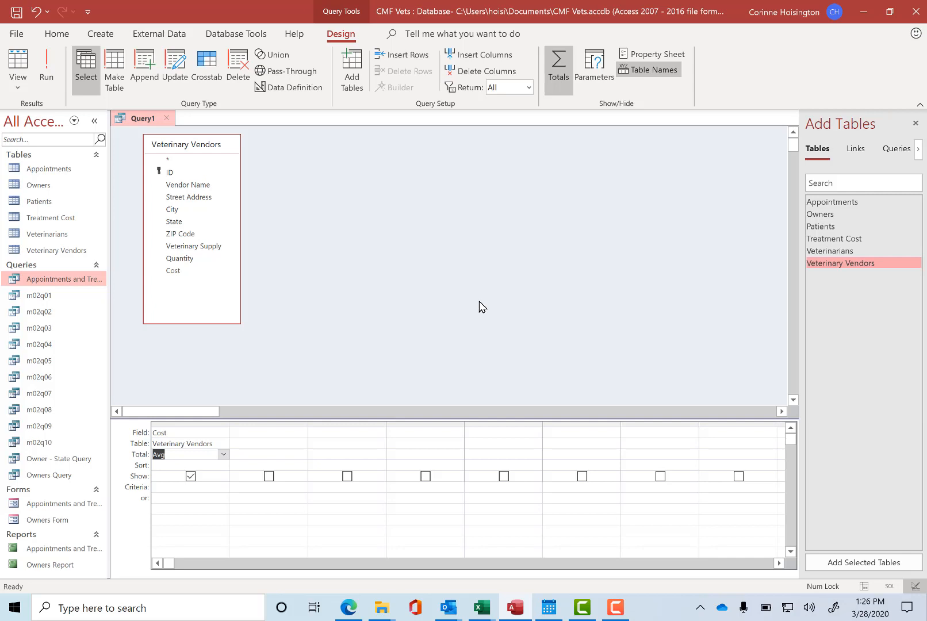
click(211, 192)
double_click(212, 192)
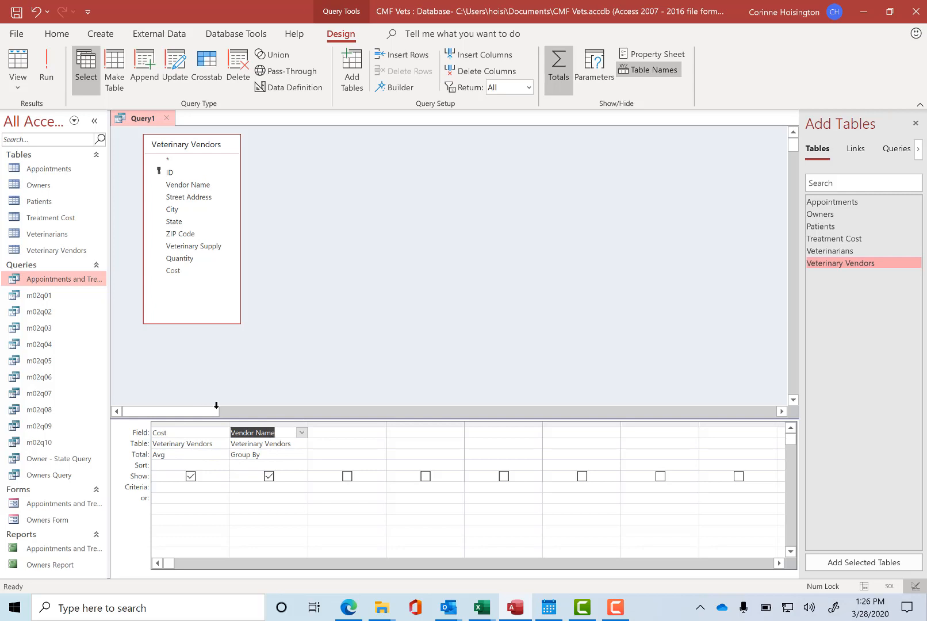
- Set the Vendor Name field's total to Where with the criterion San* and run the query
click(301, 452)
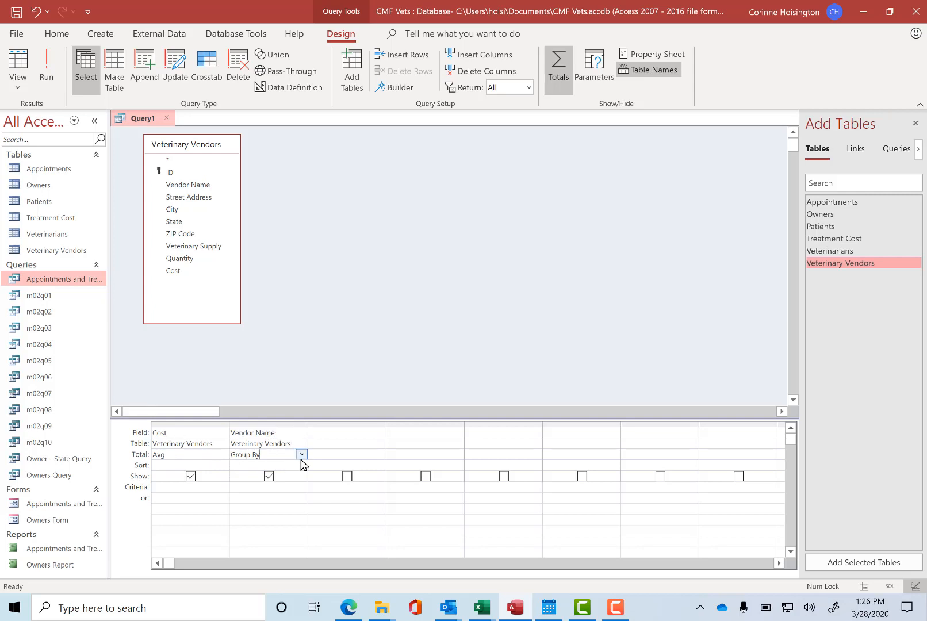
click(300, 456)
click(260, 582)
click(245, 486)
text(San*)
click(47, 66)
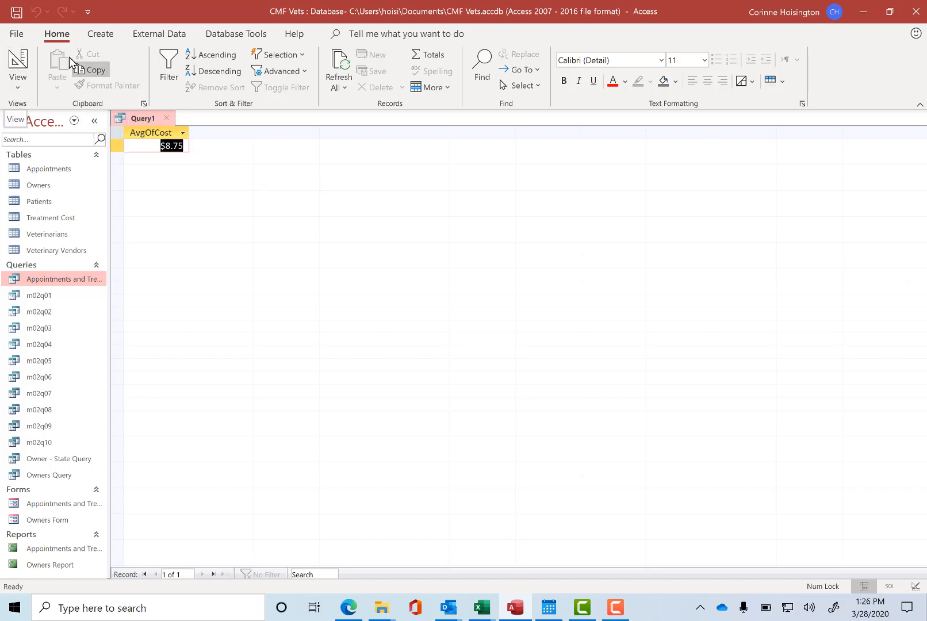
- Close the query and save it as m02q11
click(166, 118)
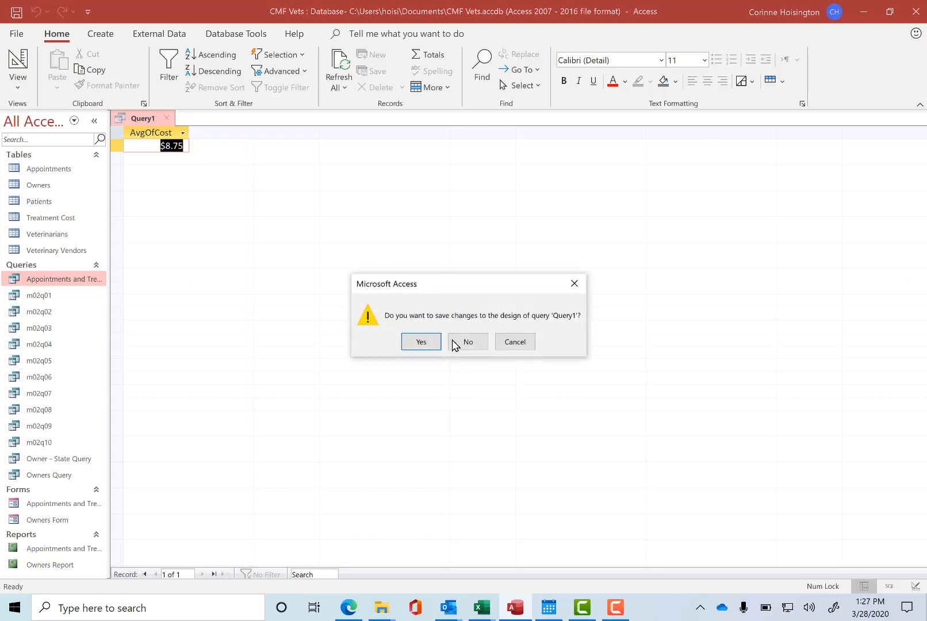
click(421, 343)
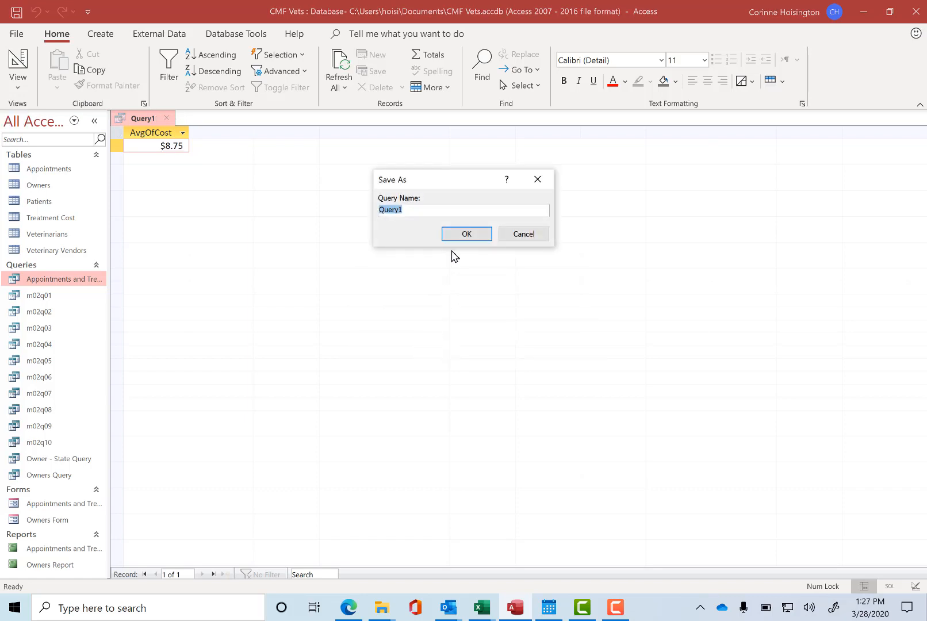
text(m02q11)
click(477, 238)
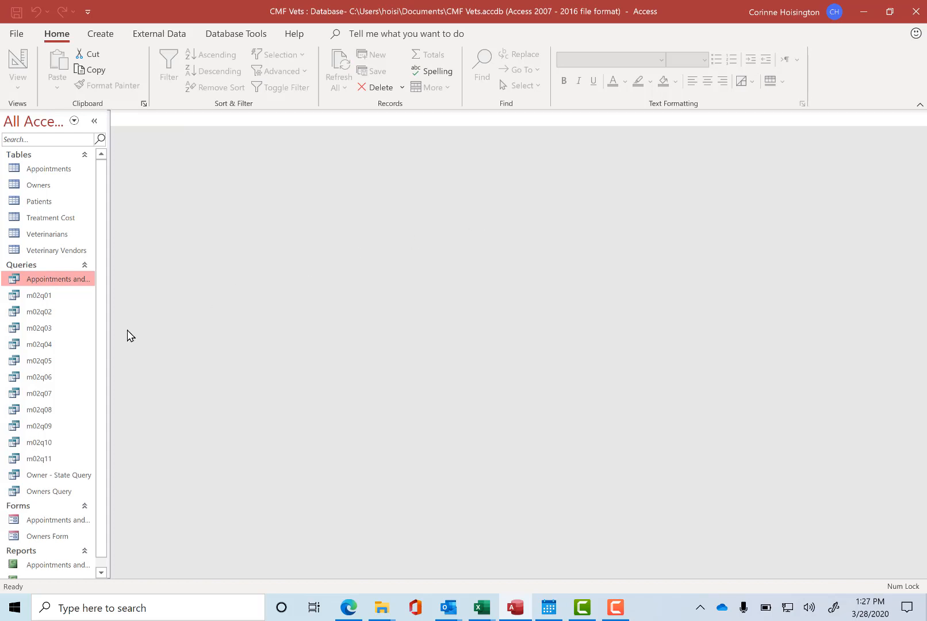
- Open the m02q11 query in Design view and delete its Cost and Vendor Name columns from the design grid
double_click(44, 461)
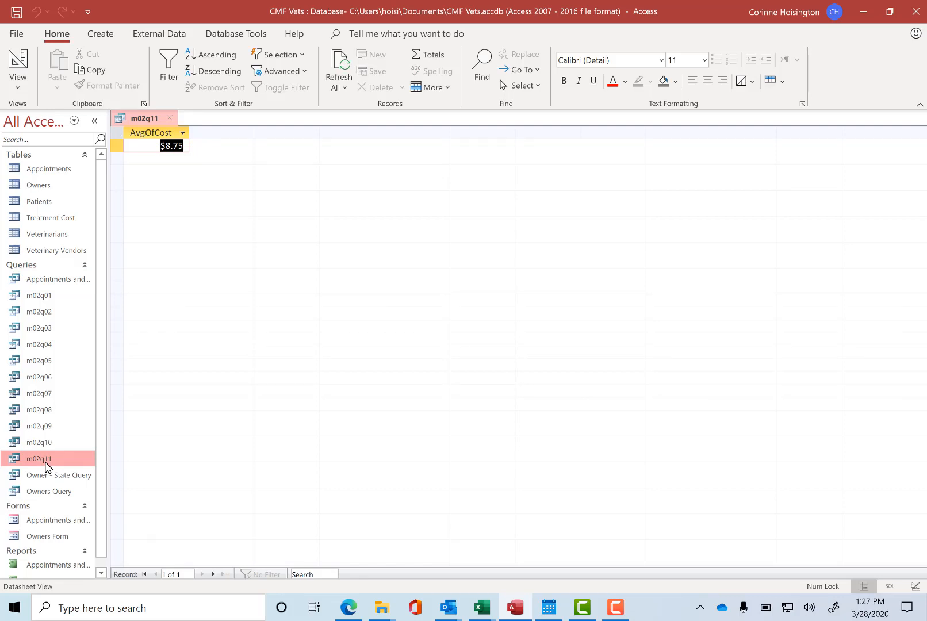
click(19, 86)
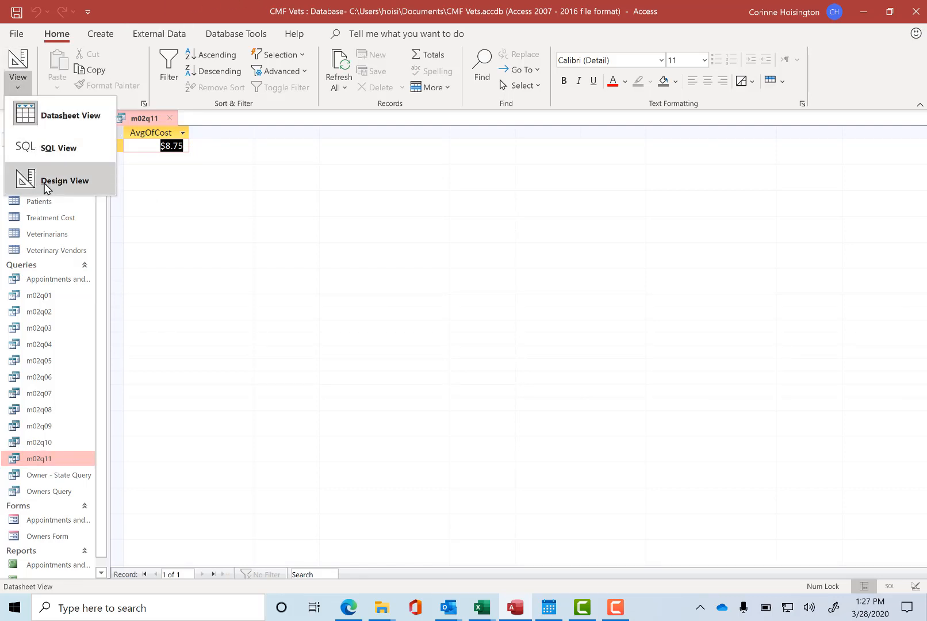
click(46, 183)
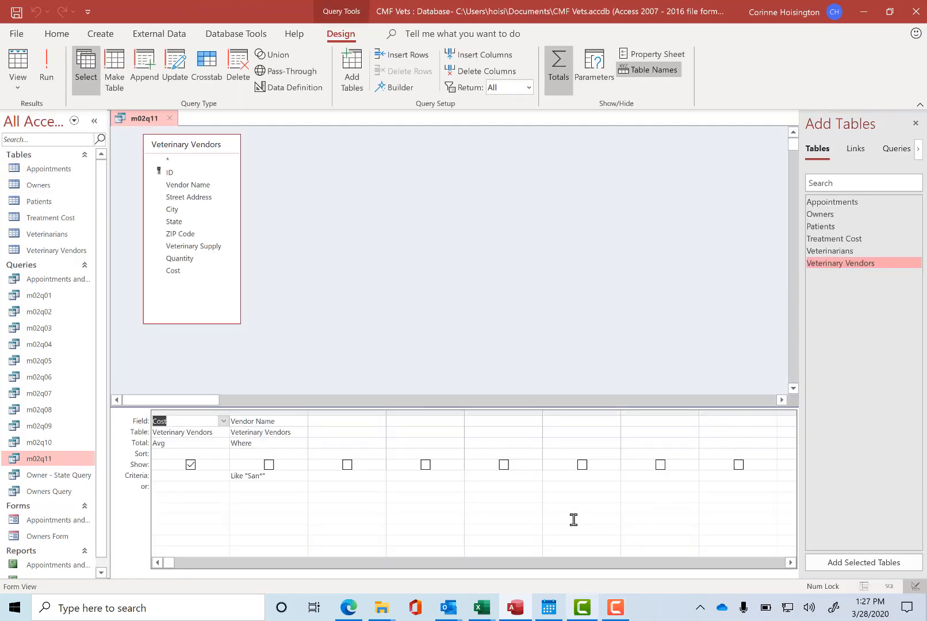
click(173, 420)
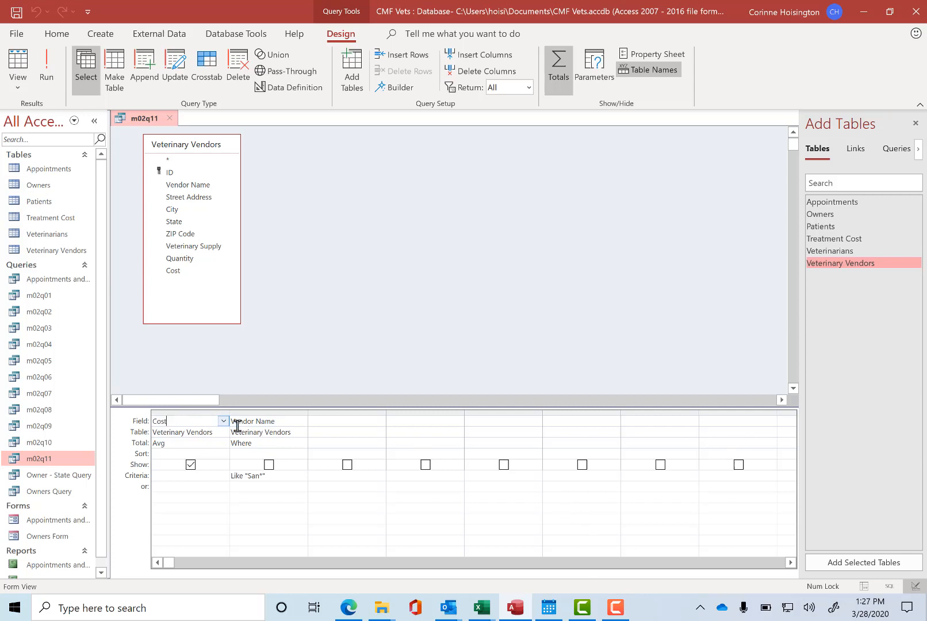
click(198, 412)
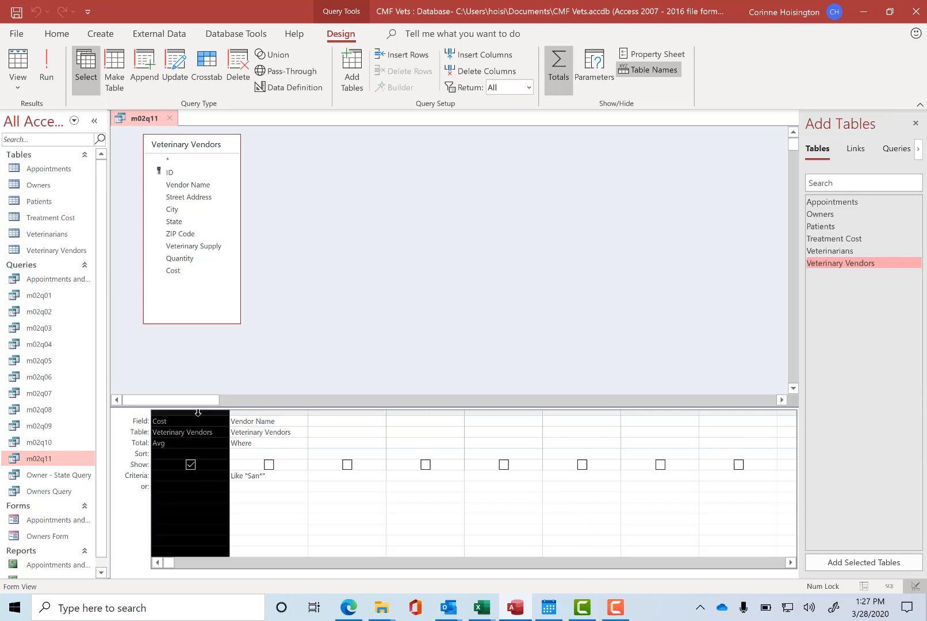
shift+click(258, 412)
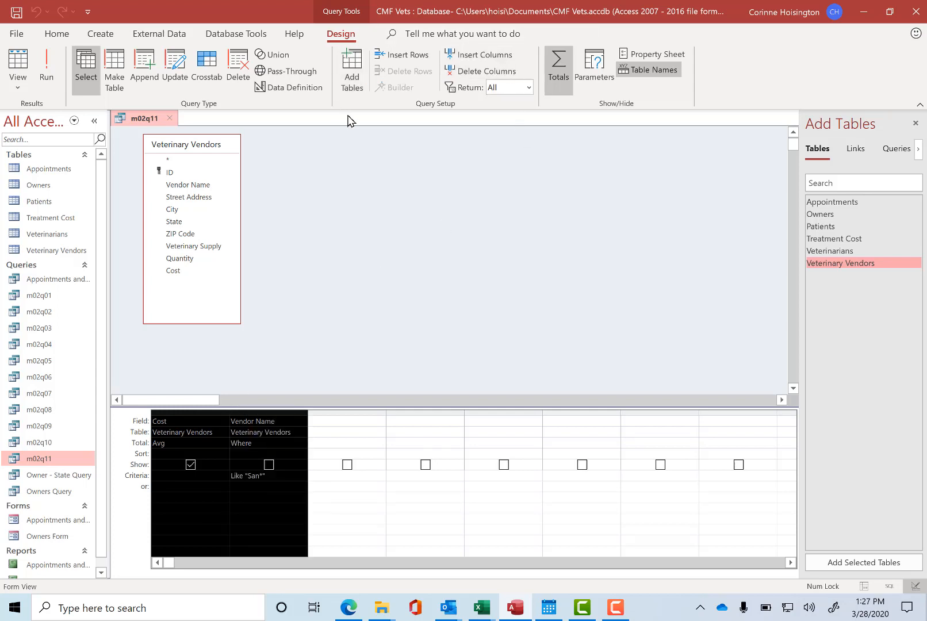
click(496, 78)
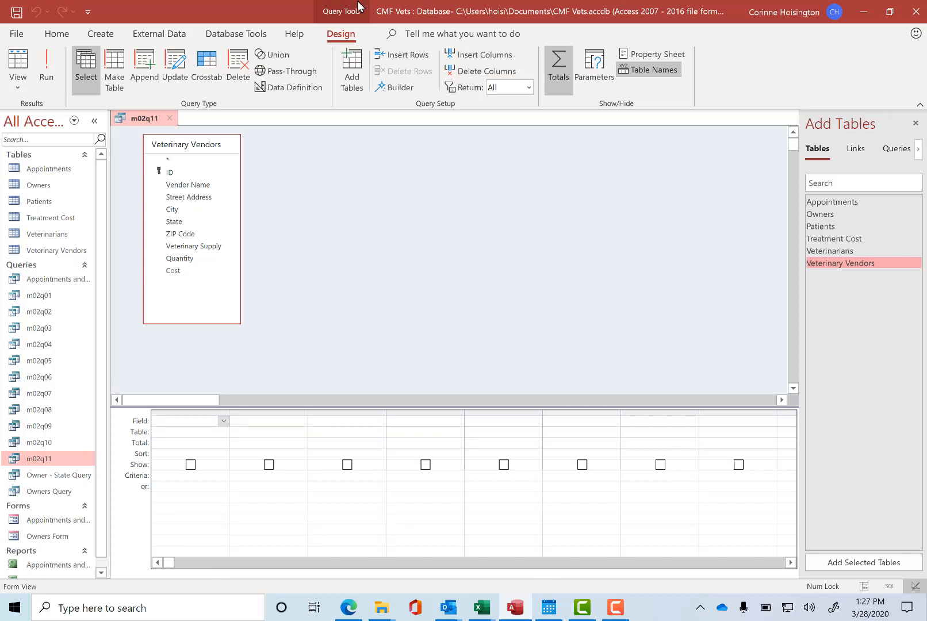
- Add the Vendor Name and Cost fields to the m02q11 design grid and run the query
double_click(185, 185)
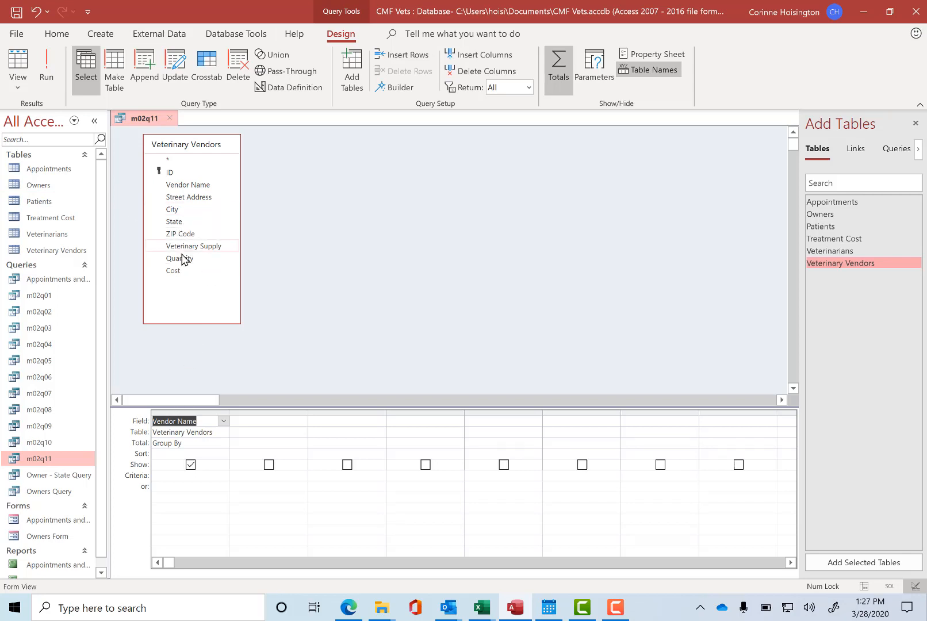
double_click(179, 270)
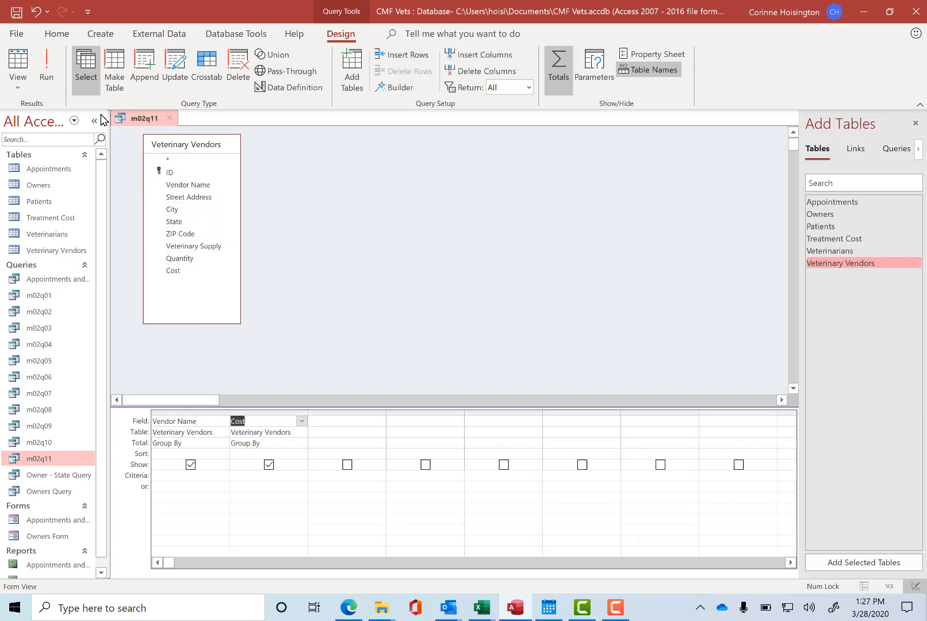
click(41, 63)
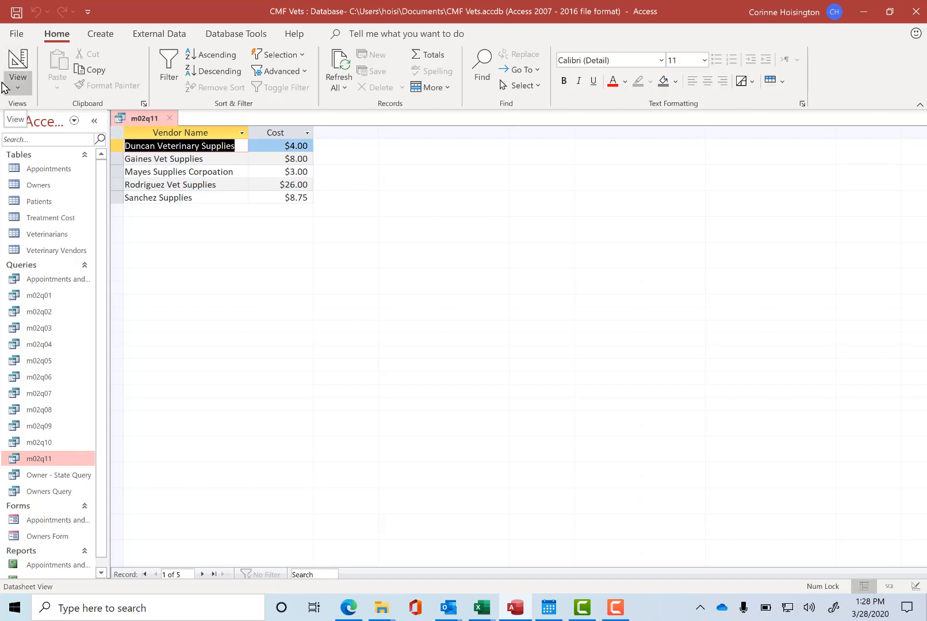
- Return to the query's Design view, set the Cost field's total to Avg and run the query
click(17, 83)
click(50, 178)
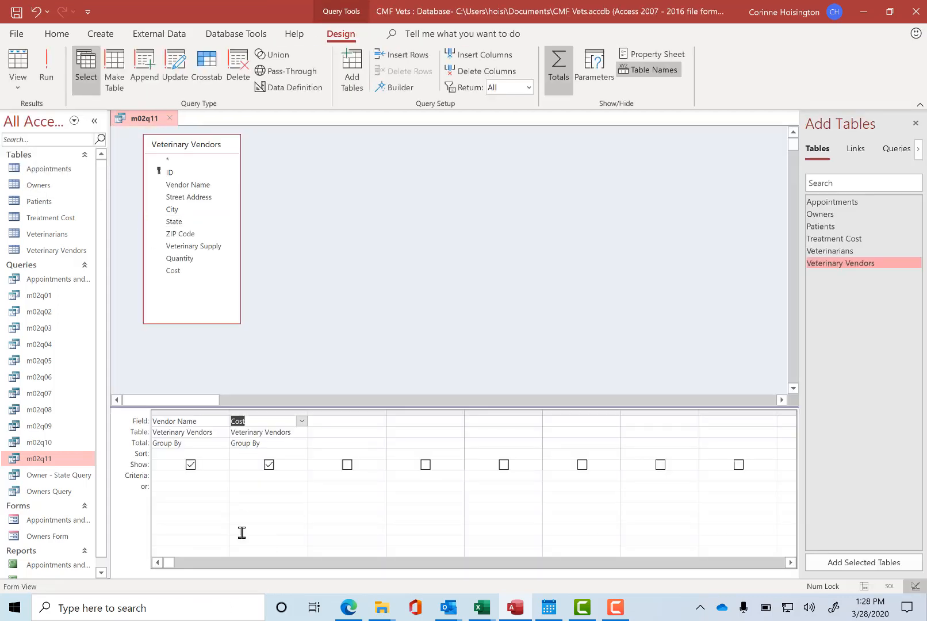
click(300, 443)
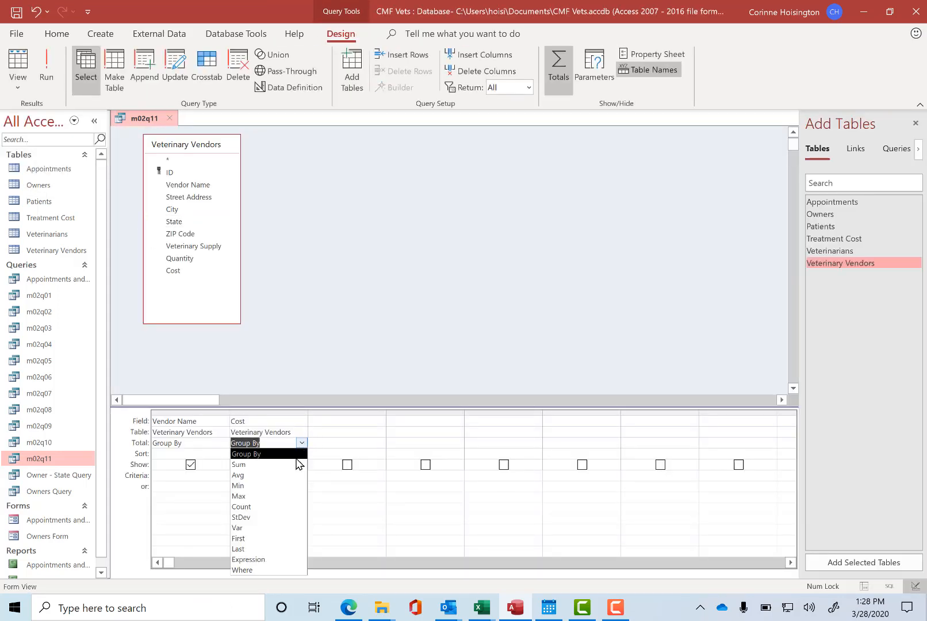
click(260, 476)
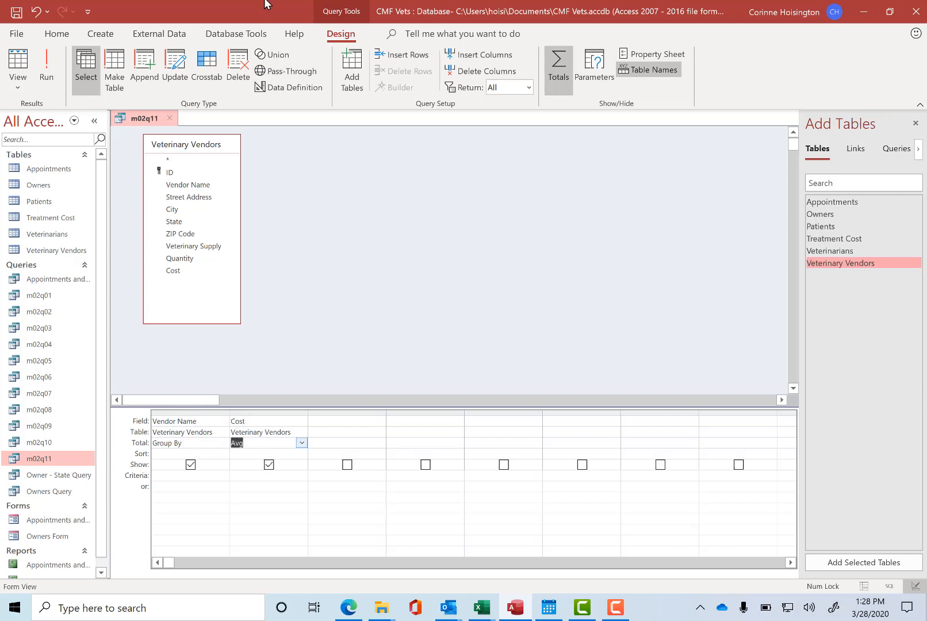
click(46, 68)
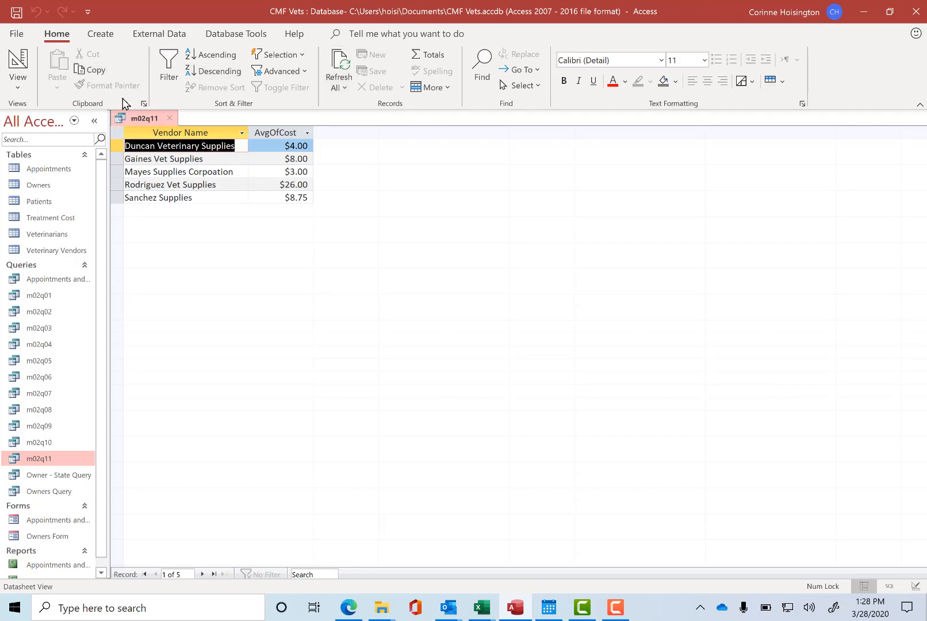
- Save the current query object as a new query named m02q12
click(17, 32)
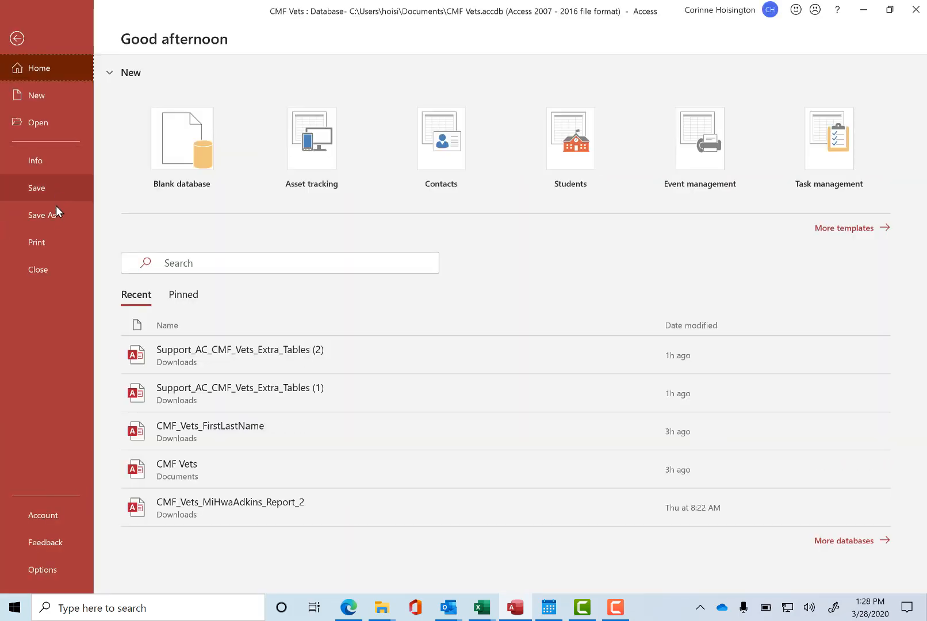
click(59, 215)
click(200, 160)
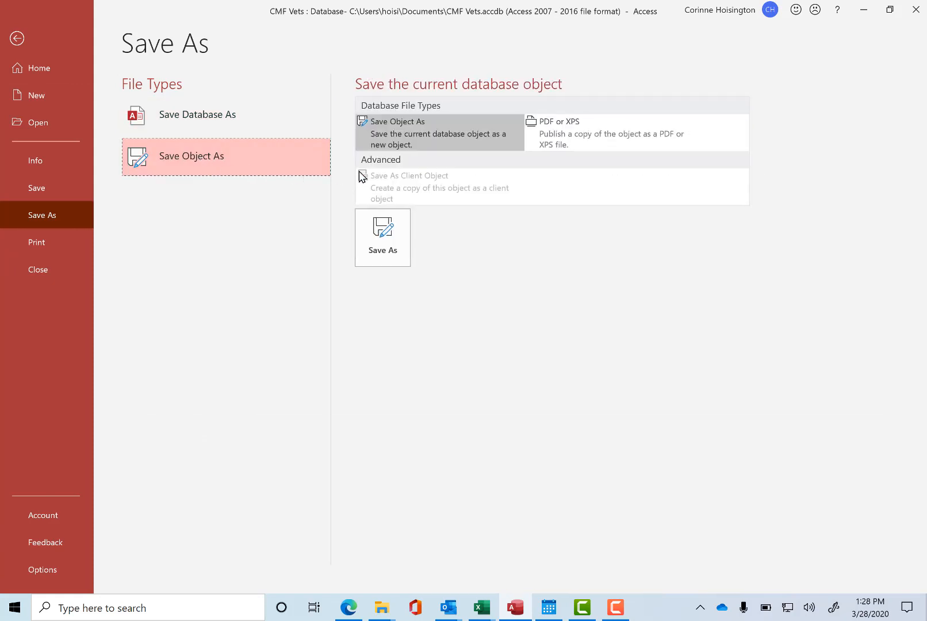
click(392, 240)
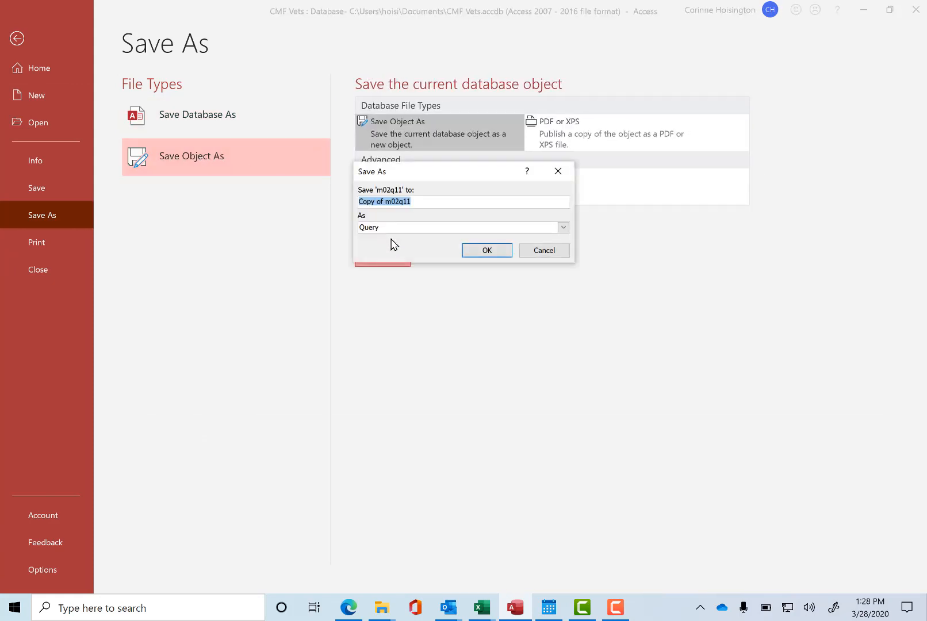
click(423, 205)
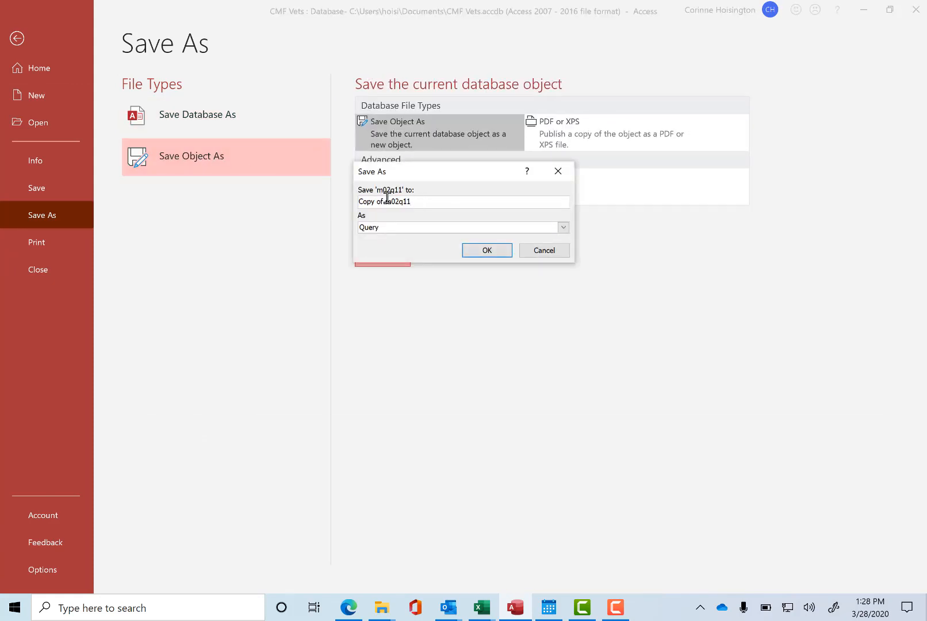
key(BackSpace)
key(BackSpace)
key(BackSpace)
key(BackSpace)
key(BackSpace)
key(BackSpace)
key(BackSpace)
key(BackSpace)
key(BackSpace)
text(2)
click(486, 250)
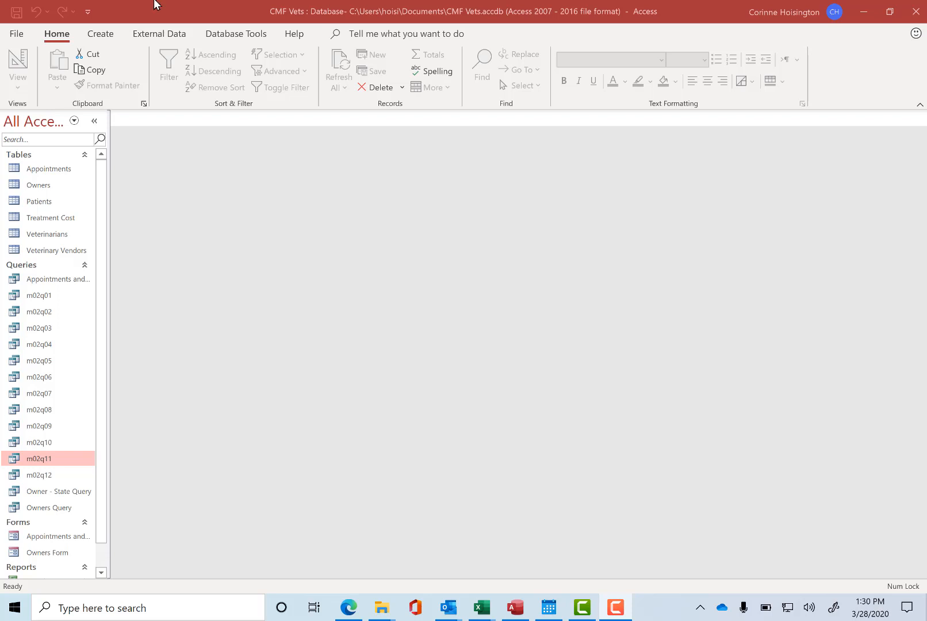
- Start the Crosstab Query Wizard and choose the Veterinary Vendors table as its source
click(110, 37)
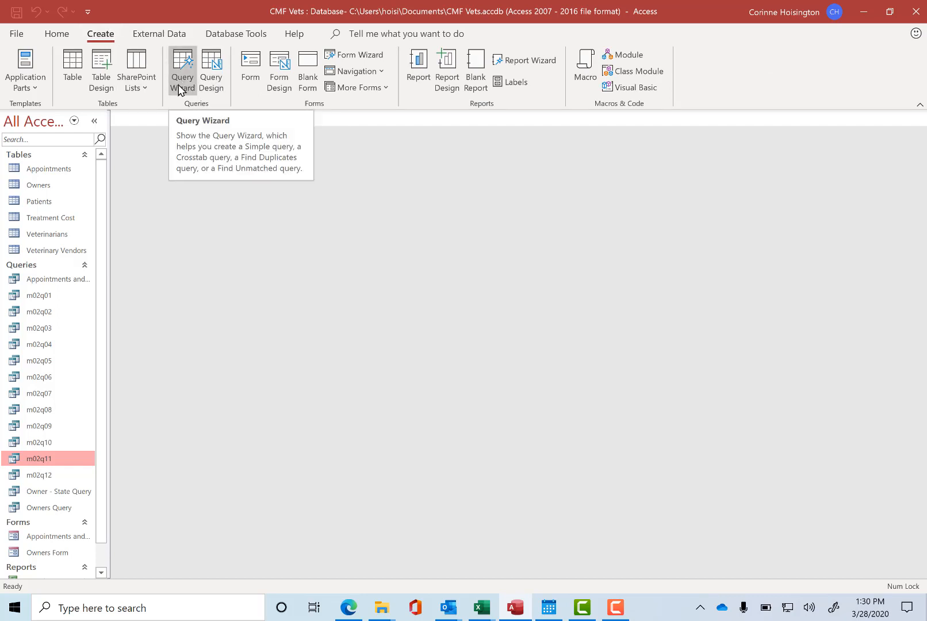
click(179, 92)
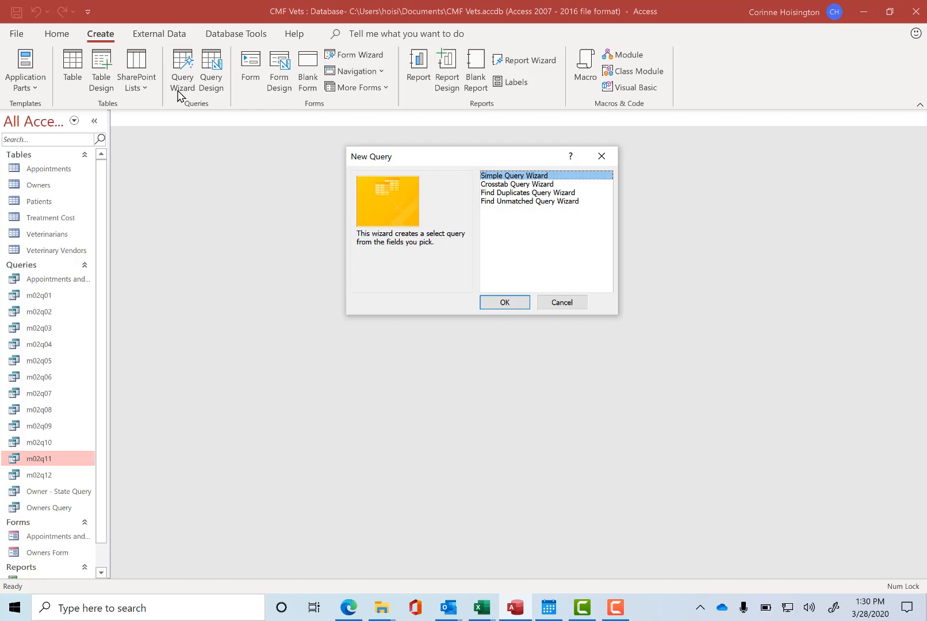
click(522, 184)
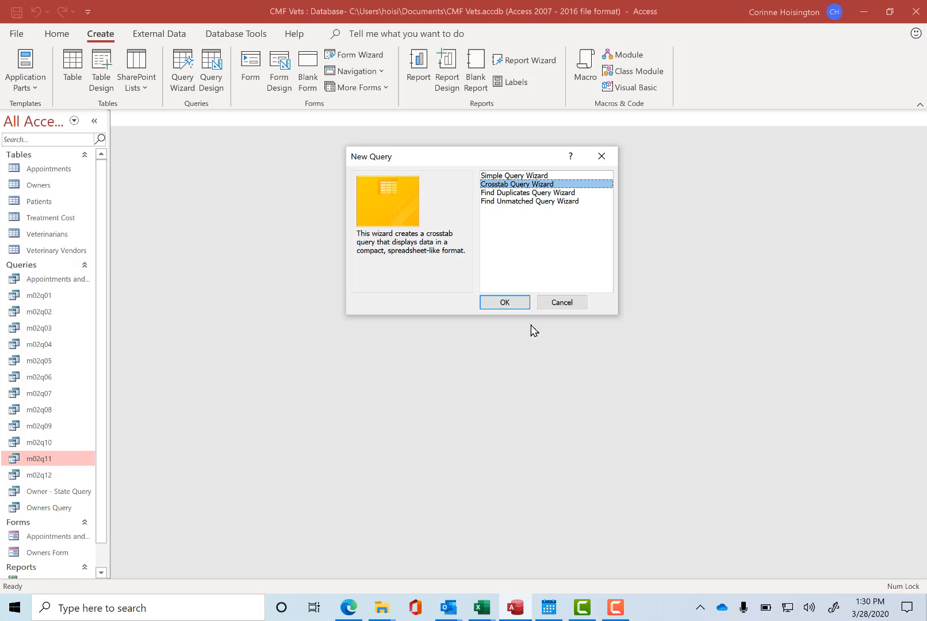
click(505, 304)
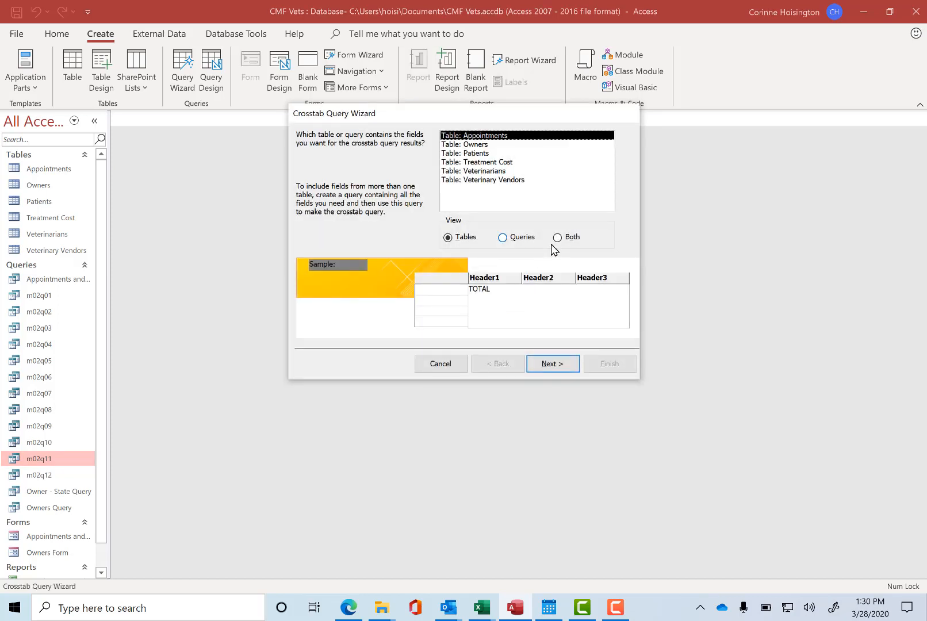
click(470, 181)
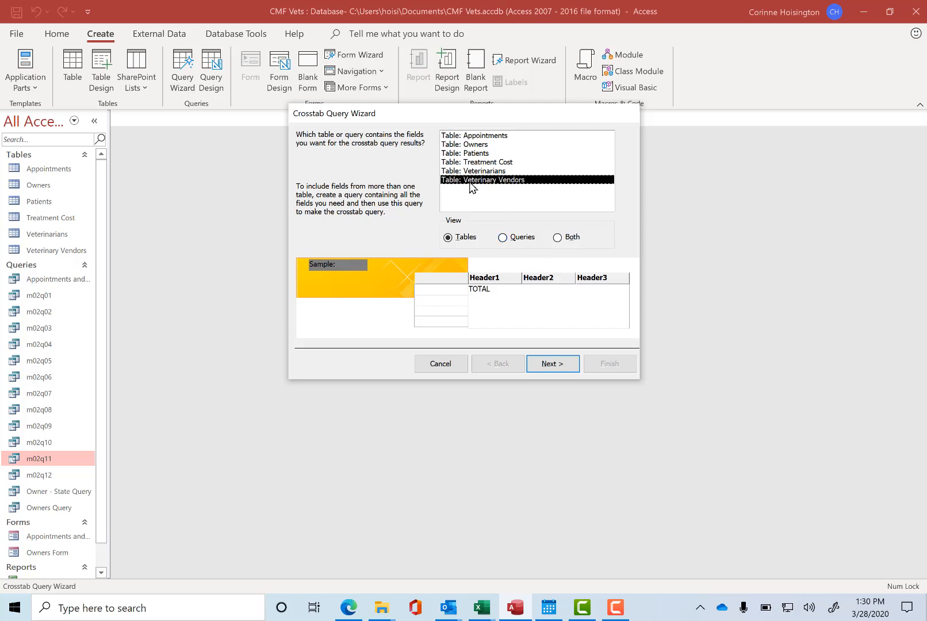
click(551, 364)
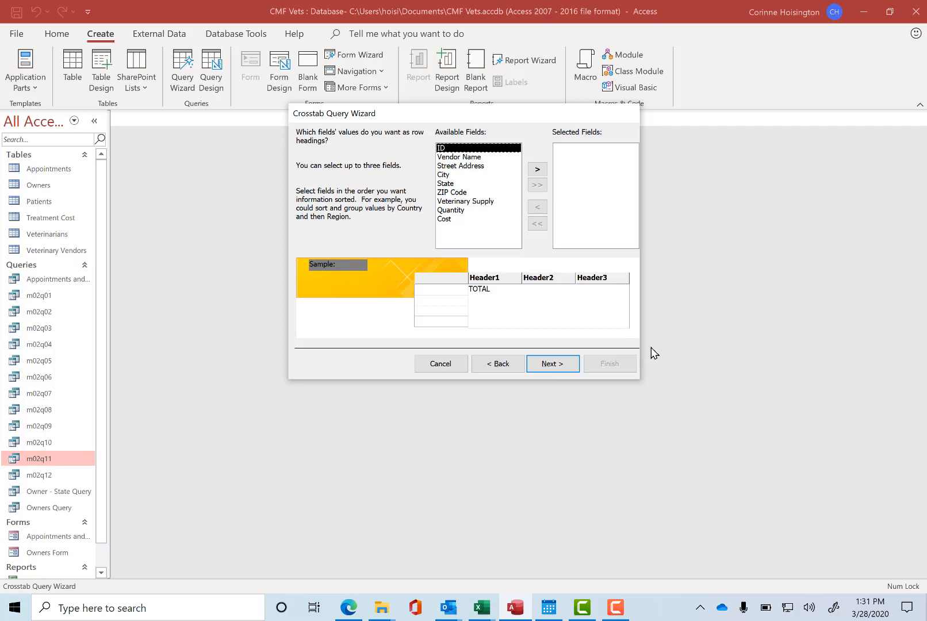
- Use State for the crosstab's row headings and Vendor Name for its column headings
click(464, 193)
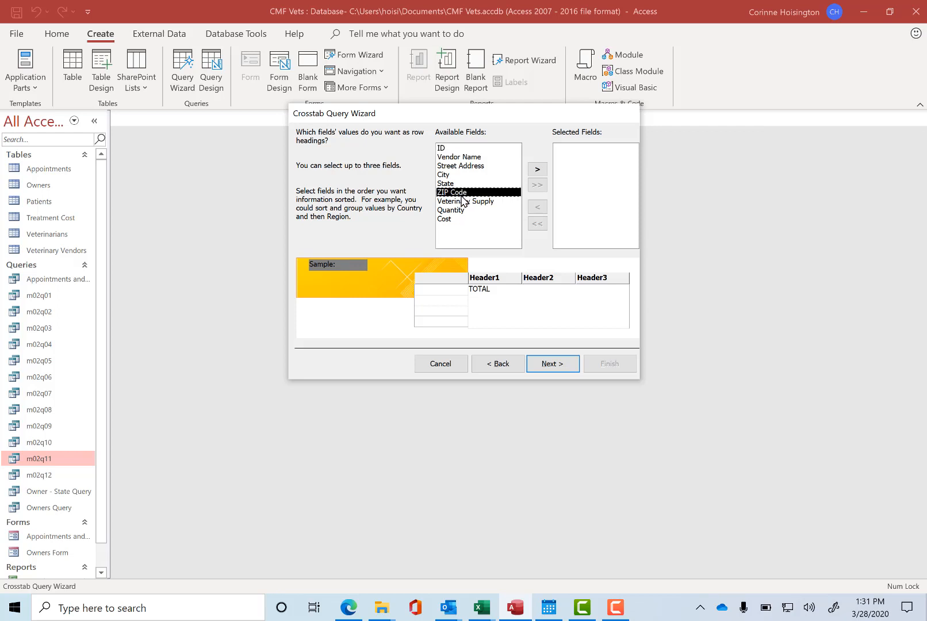
click(463, 184)
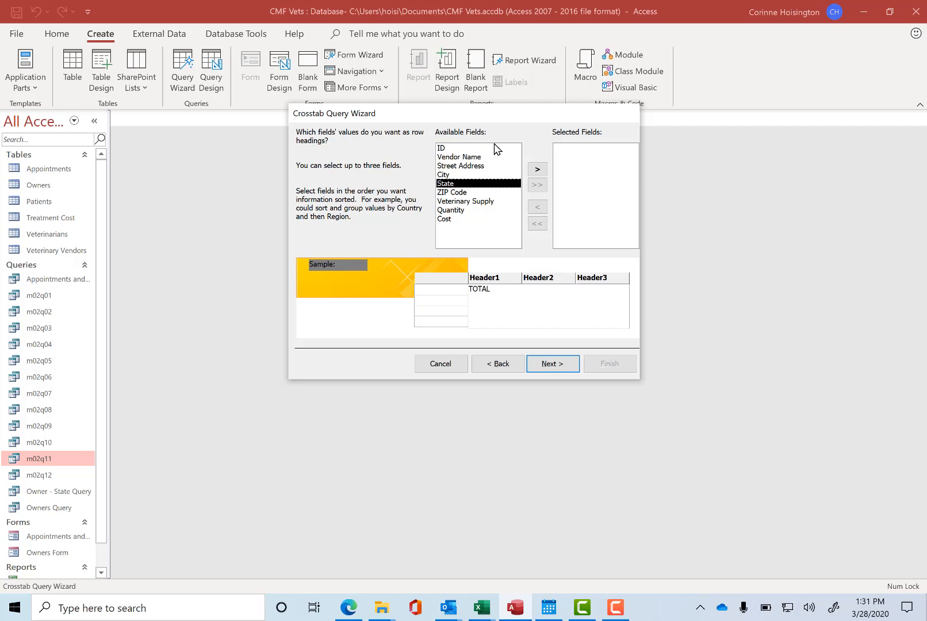
click(536, 169)
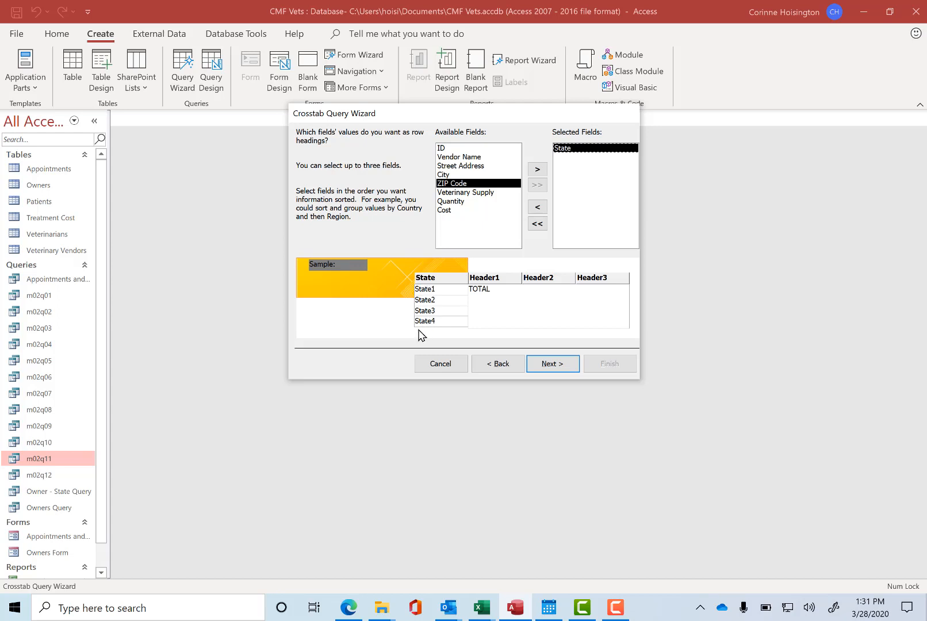
click(558, 365)
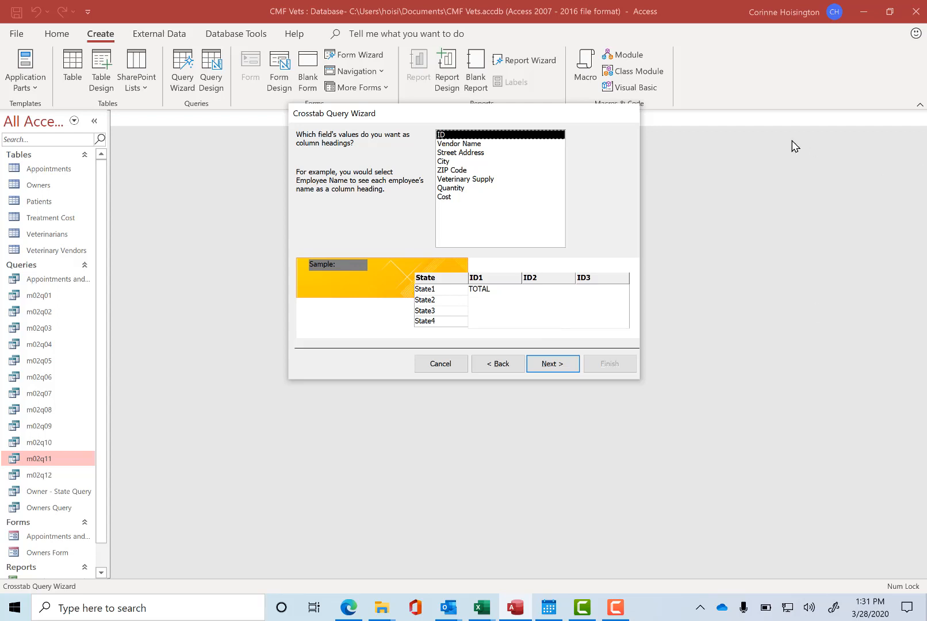
click(488, 144)
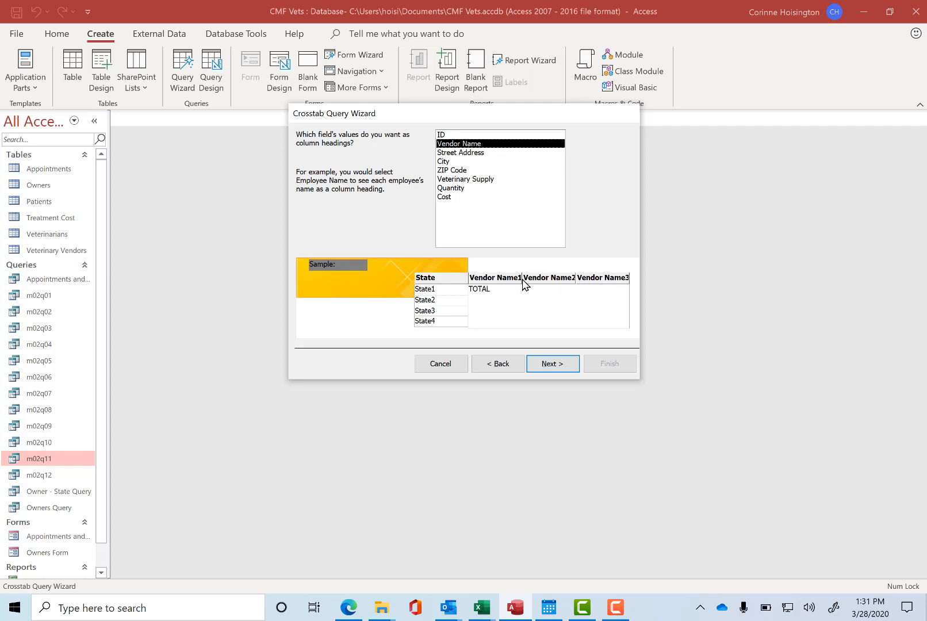
click(546, 363)
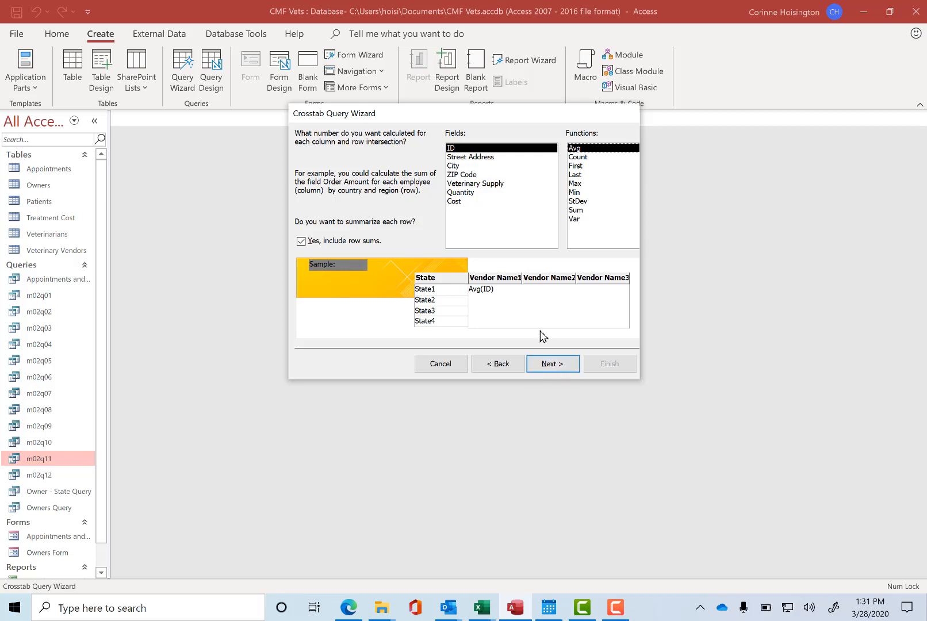
- Calculate the Sum of Cost at each intersection and finish the crosstab as Veterinary Vendors_Crosstab, opened for viewing
click(466, 202)
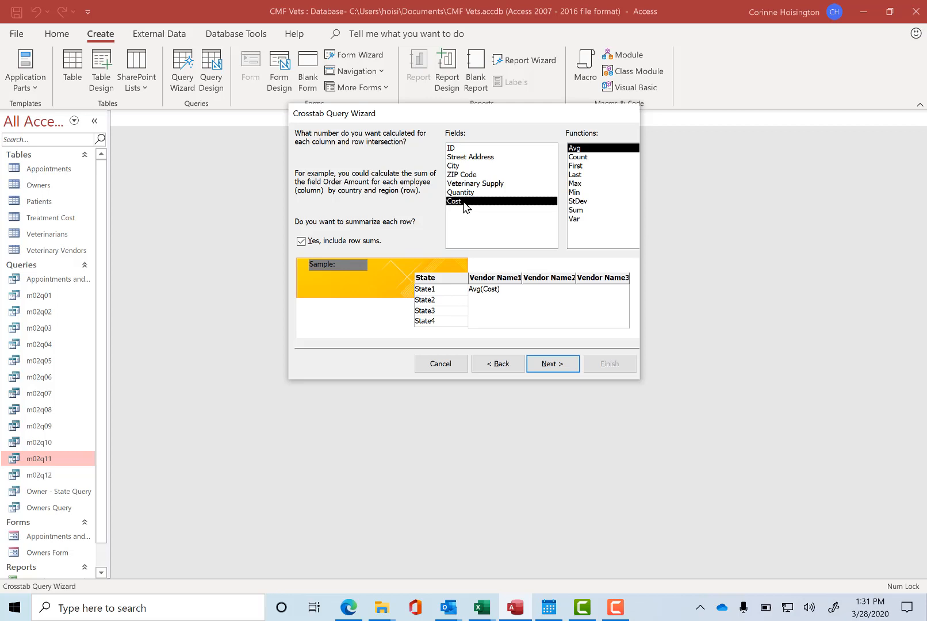
click(578, 209)
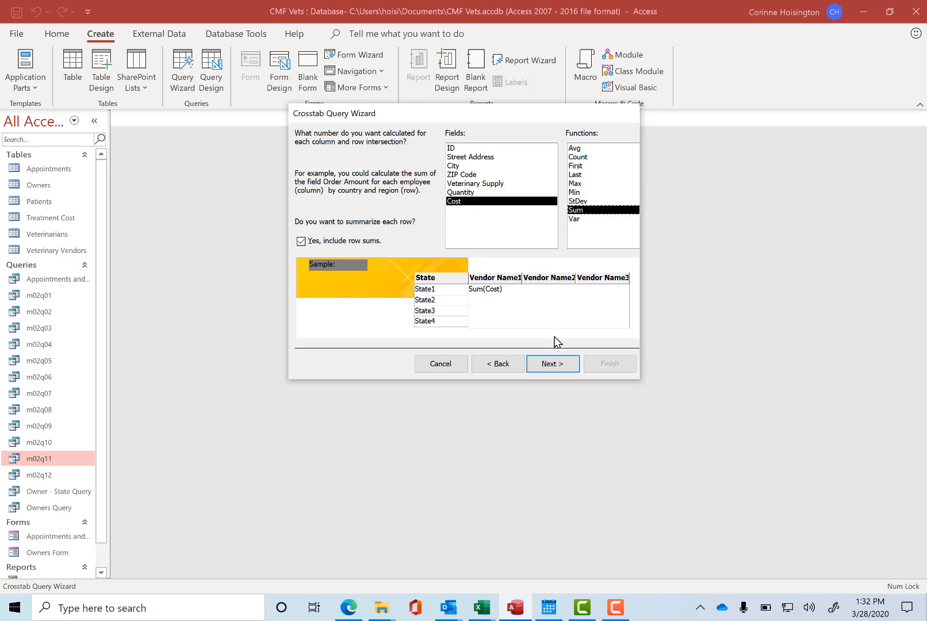
click(550, 371)
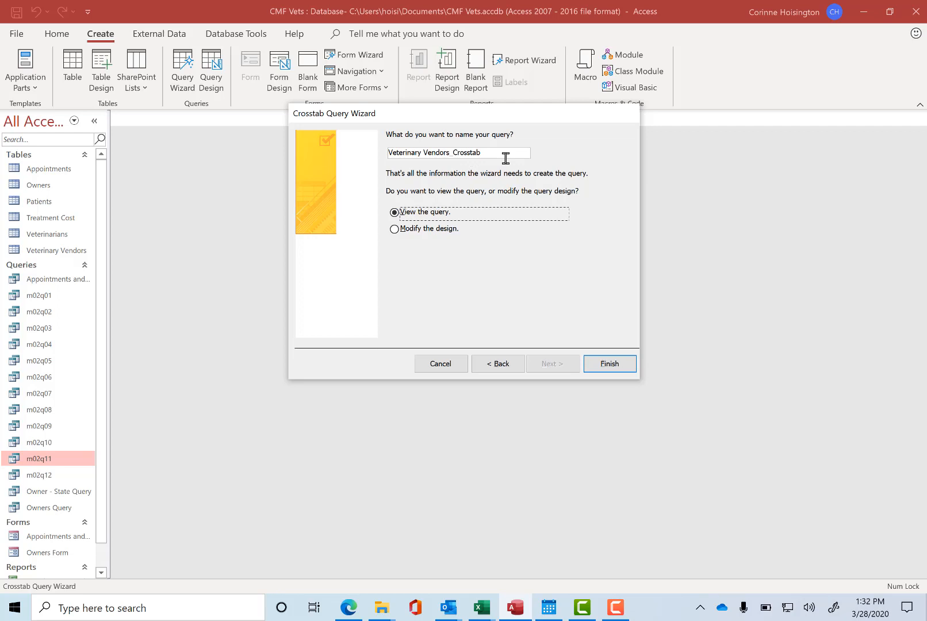
click(610, 364)
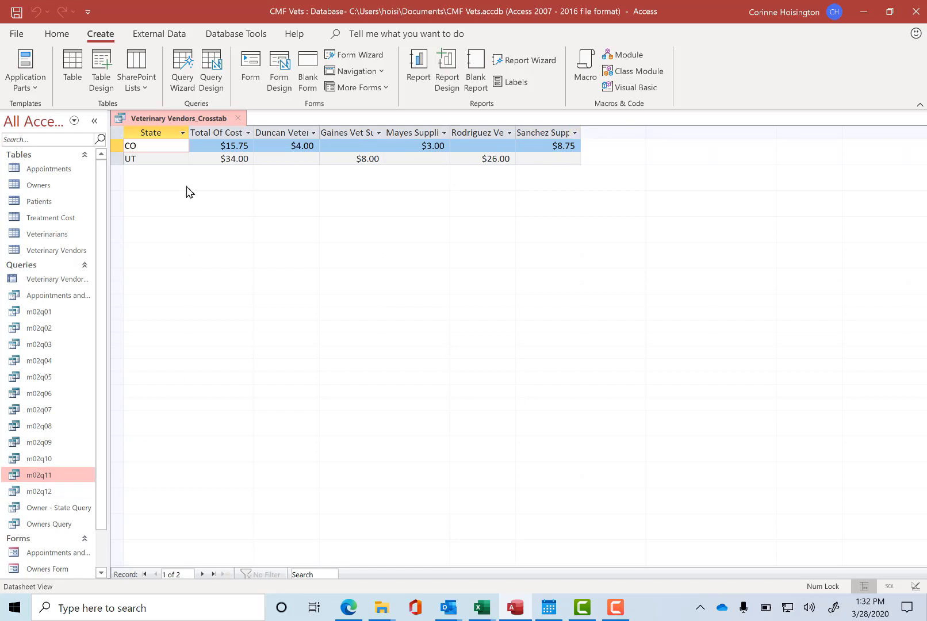
- Close the Veterinary Vendors_Crosstab query, then reopen it to check the saved results and close it again
click(237, 118)
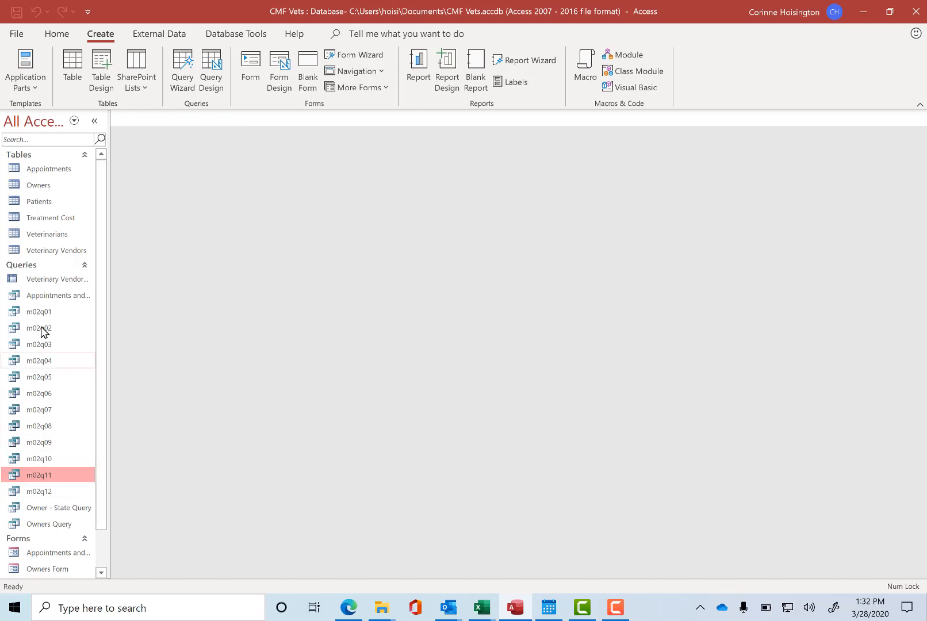
double_click(62, 281)
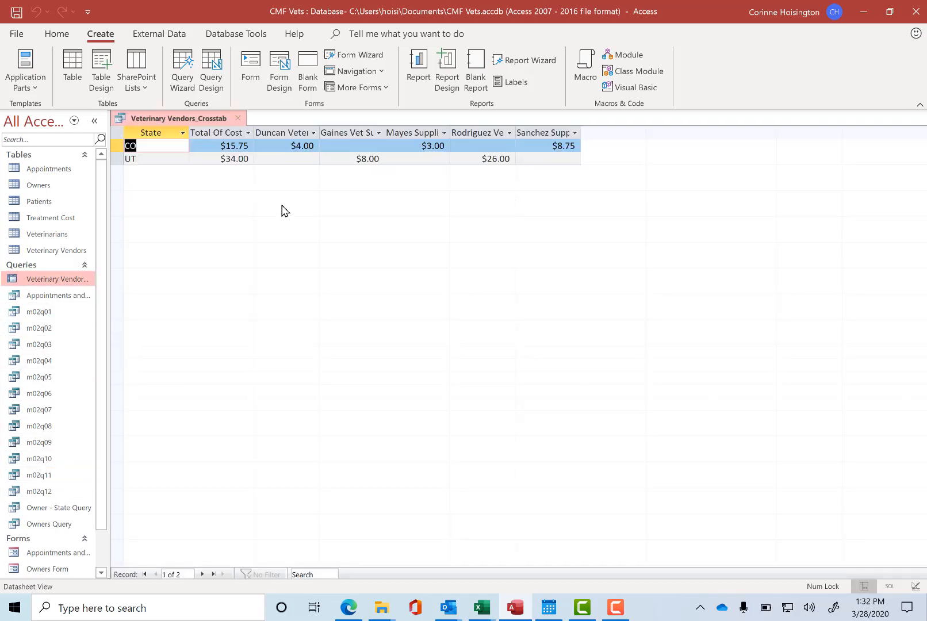
click(237, 118)
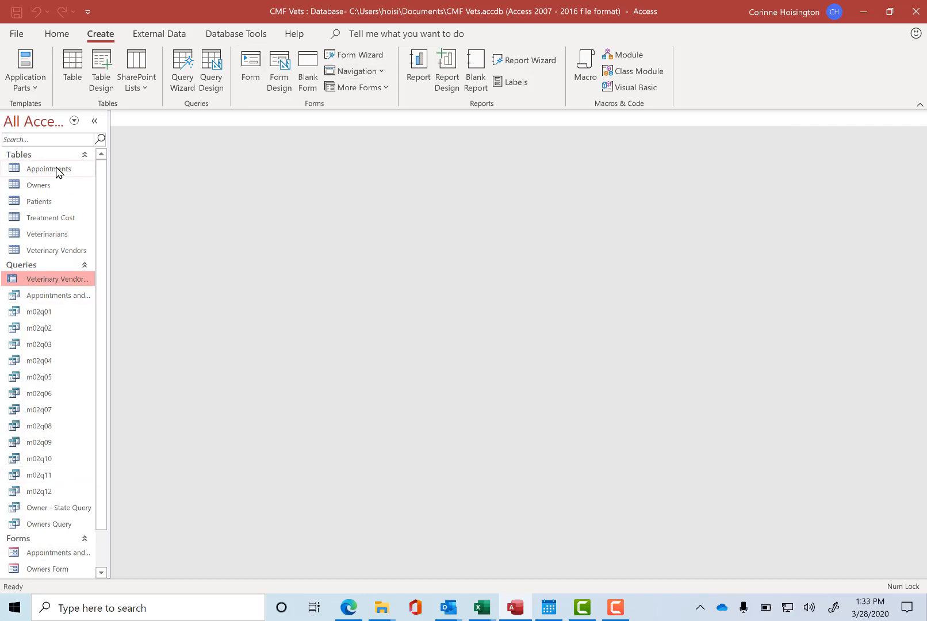
- Collapse and reopen the Navigation Pane, and filter it to show only Queries
click(93, 123)
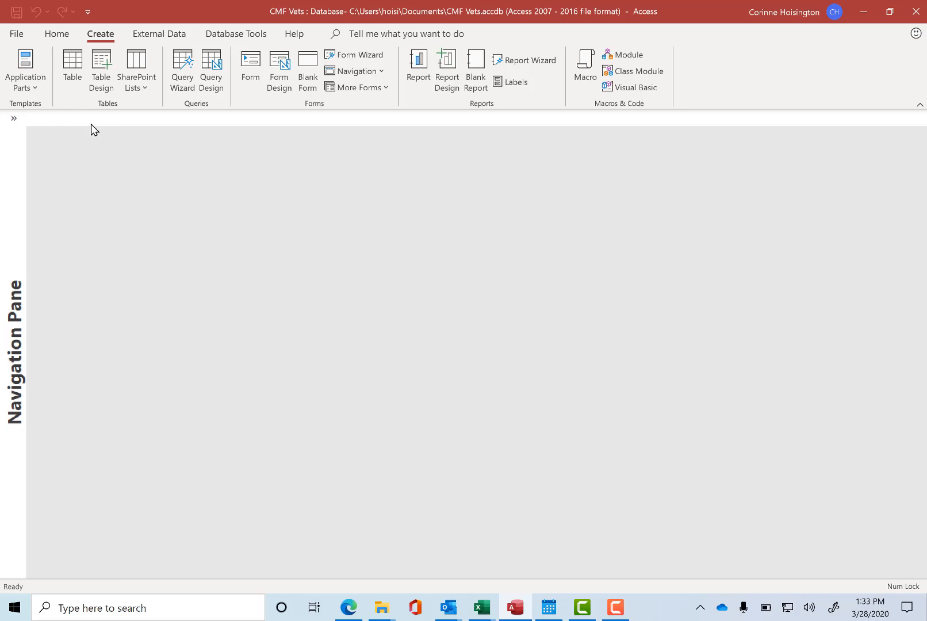
click(14, 119)
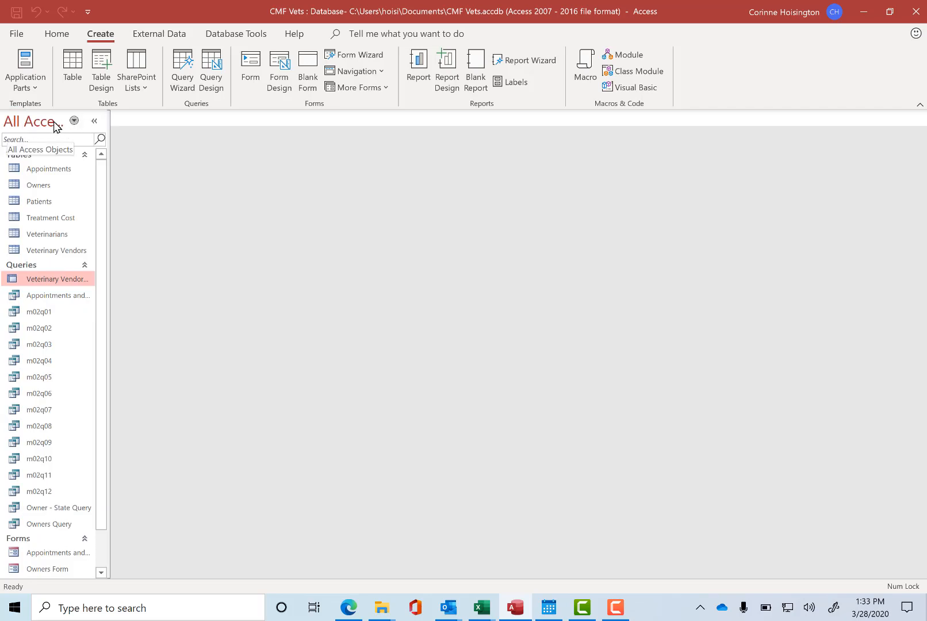
click(73, 121)
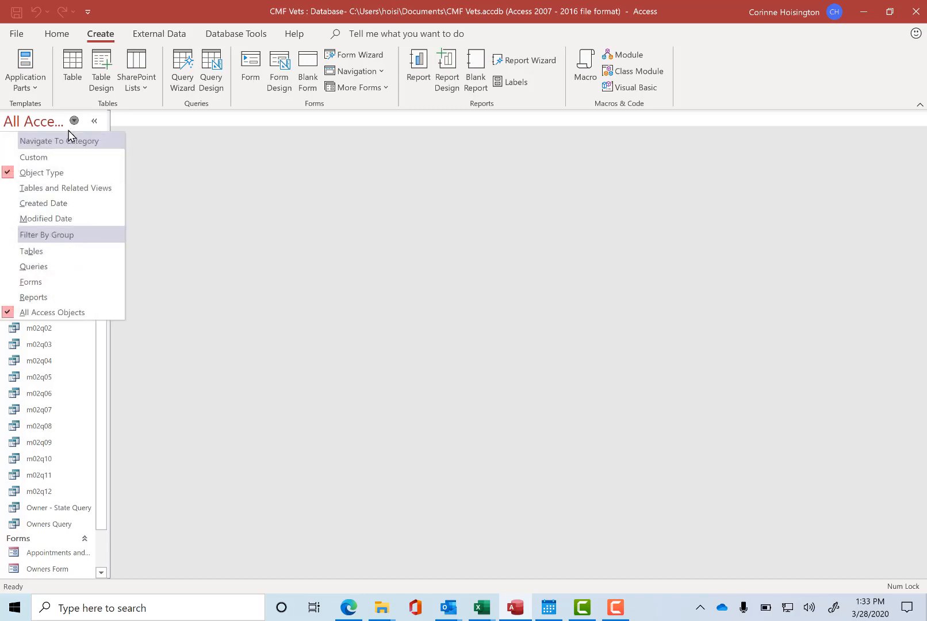
click(42, 267)
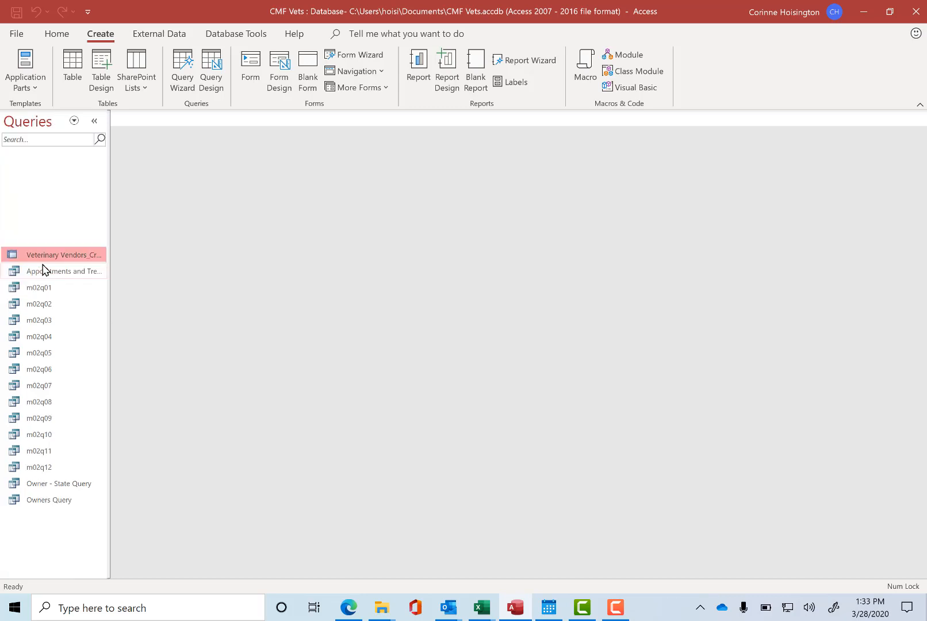
- Filter the Navigation Pane to show only Tables, and restore it to display All Access Objects
click(74, 120)
click(44, 252)
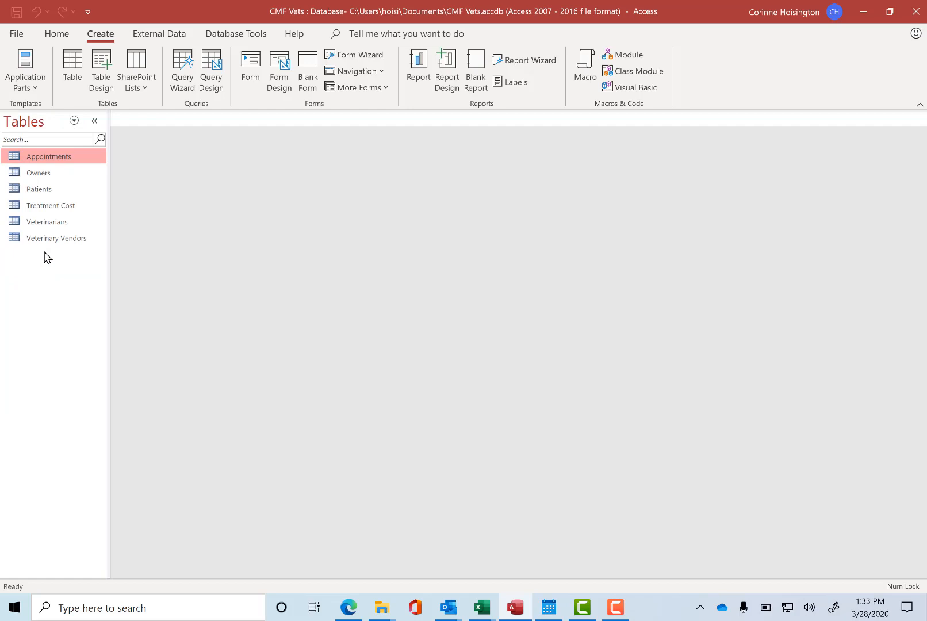
click(74, 121)
click(69, 315)
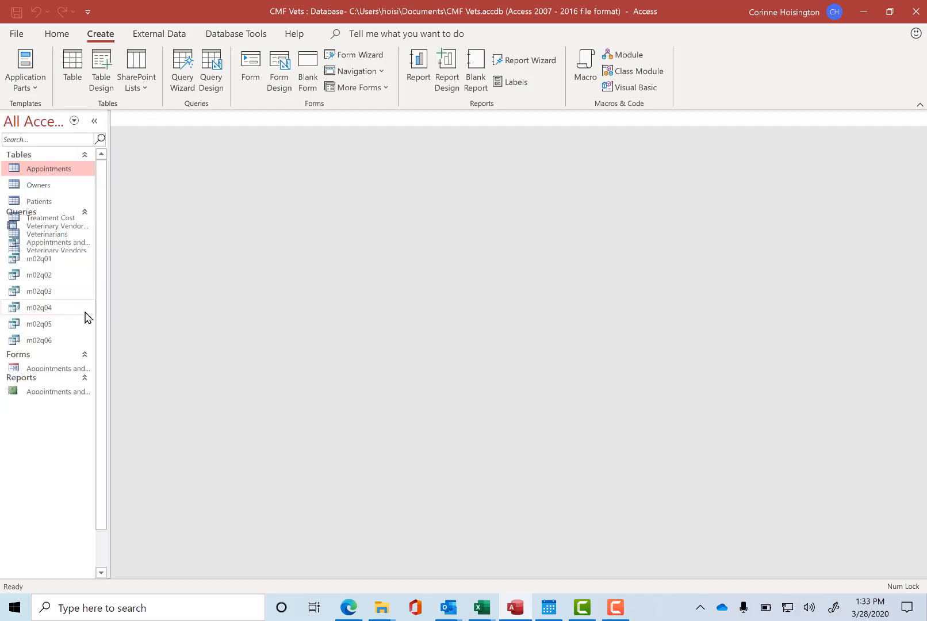
- Search the Navigation Pane for objects matching "ap", and clear the search to list every object again
click(34, 139)
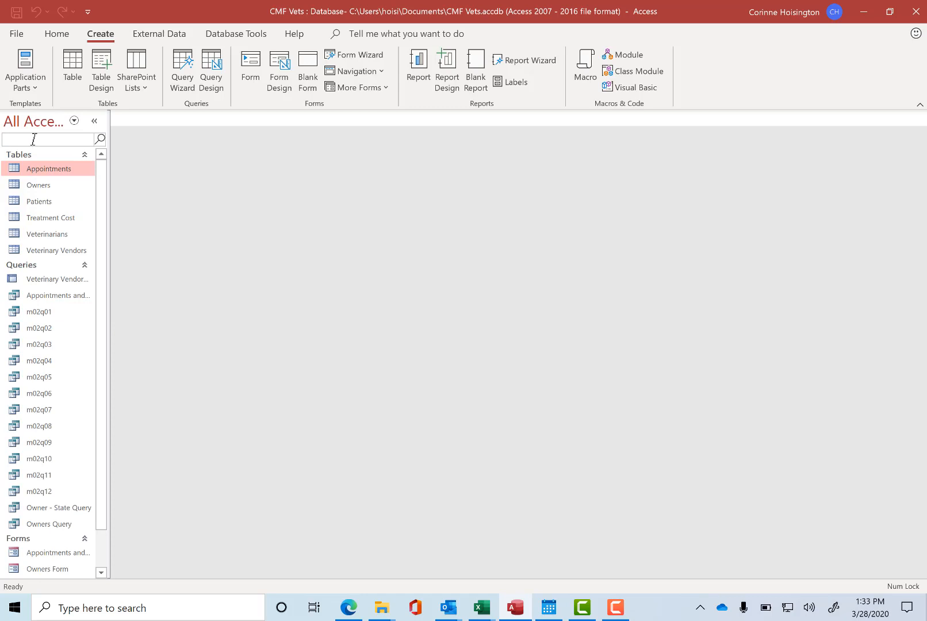
text(ap)
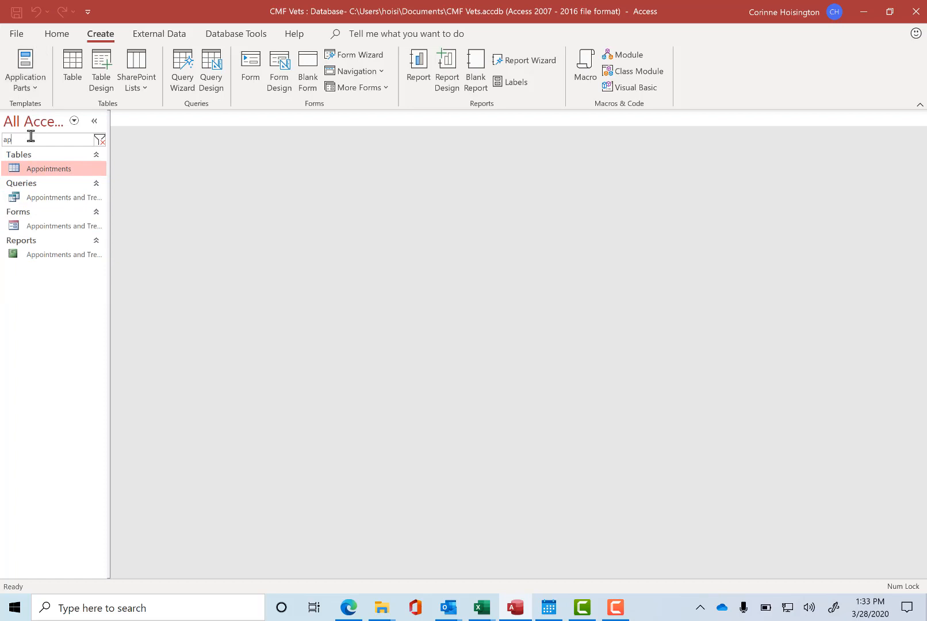
key(BackSpace)
key(BackSpace)
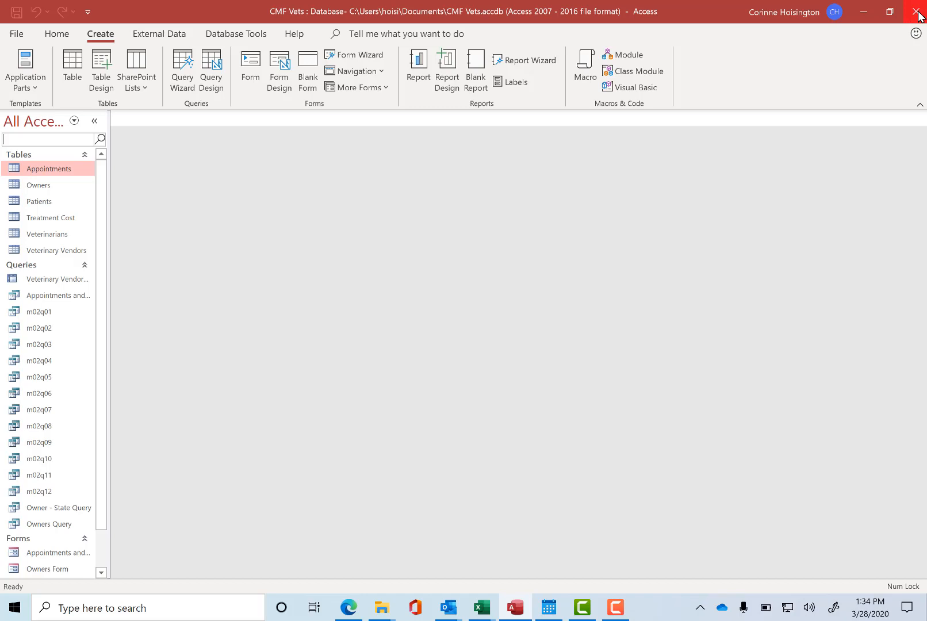
- Close the CMF Vets database and exit the program
click(916, 12)
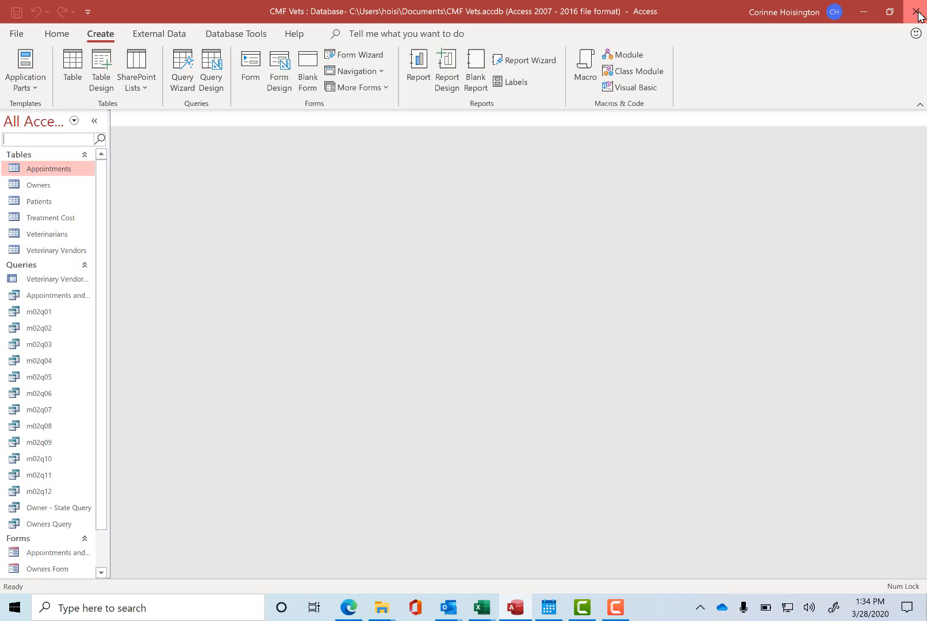